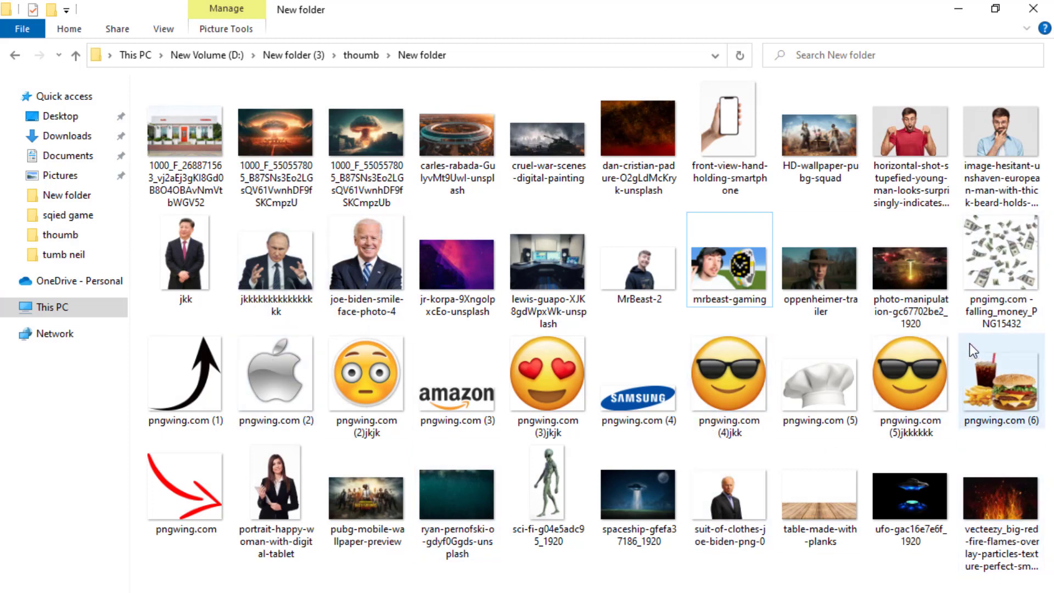
- Drag the HD-wallpaper-pubg-squad image from File Explorer onto the blank Untitled-1 canvas
{"action": "mouse_move", "coordinate": [819, 137]}
{"action": "left_mouse_down"}
{"action": "mouse_move", "coordinate": [687, 582]}
{"action": "mouse_move", "coordinate": [337, 541]}
{"action": "left_mouse_up"}
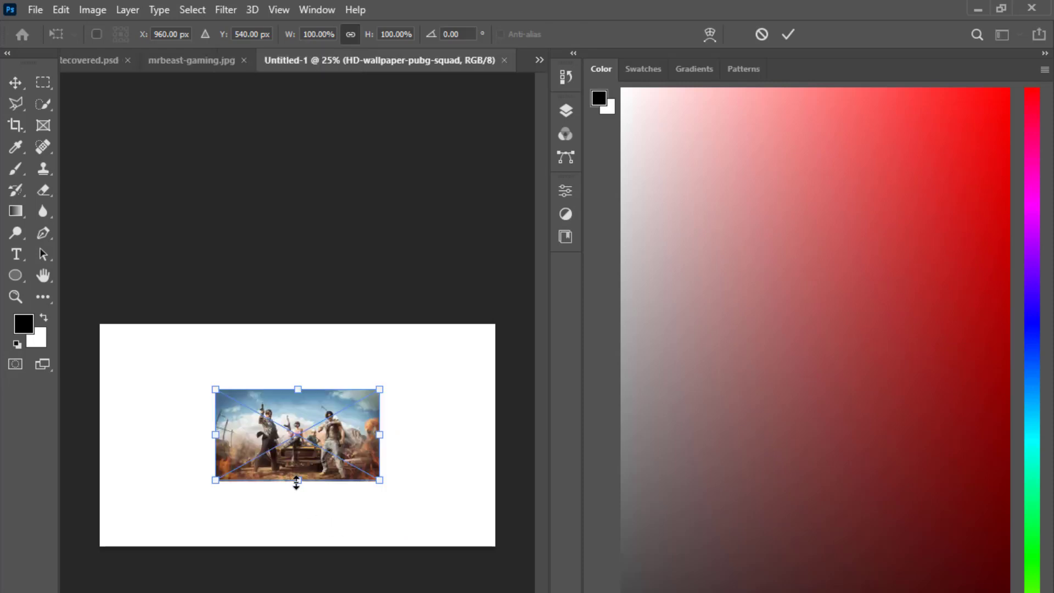
- Scale the PUBG wallpaper up to about 243% so it fills the canvas
{"action": "left_click_drag", "start_coordinate": [297, 481], "coordinate": [297, 547]}
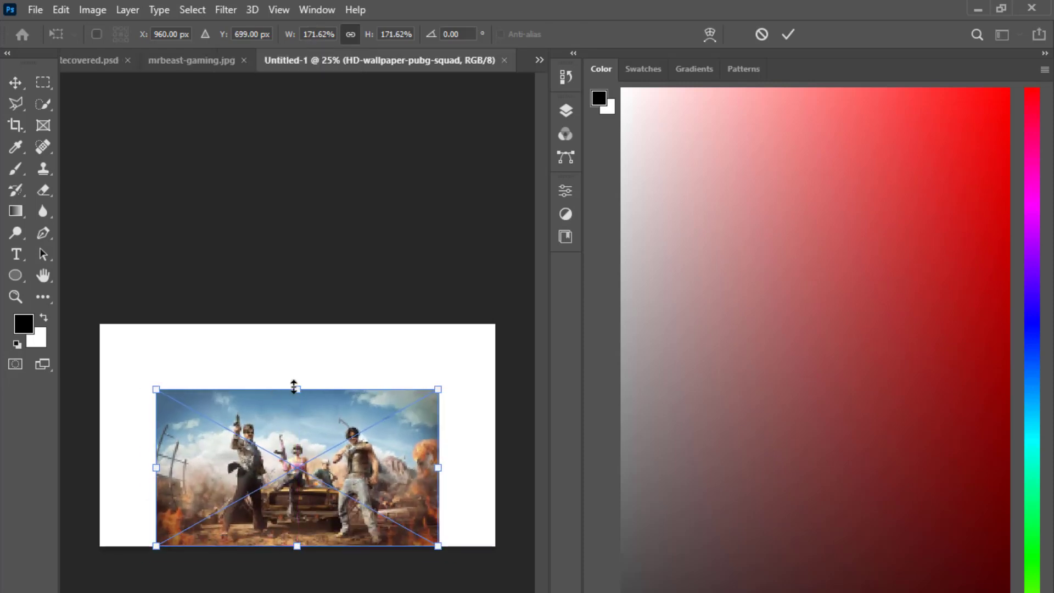
{"action": "left_click_drag", "start_coordinate": [294, 389], "coordinate": [297, 324]}
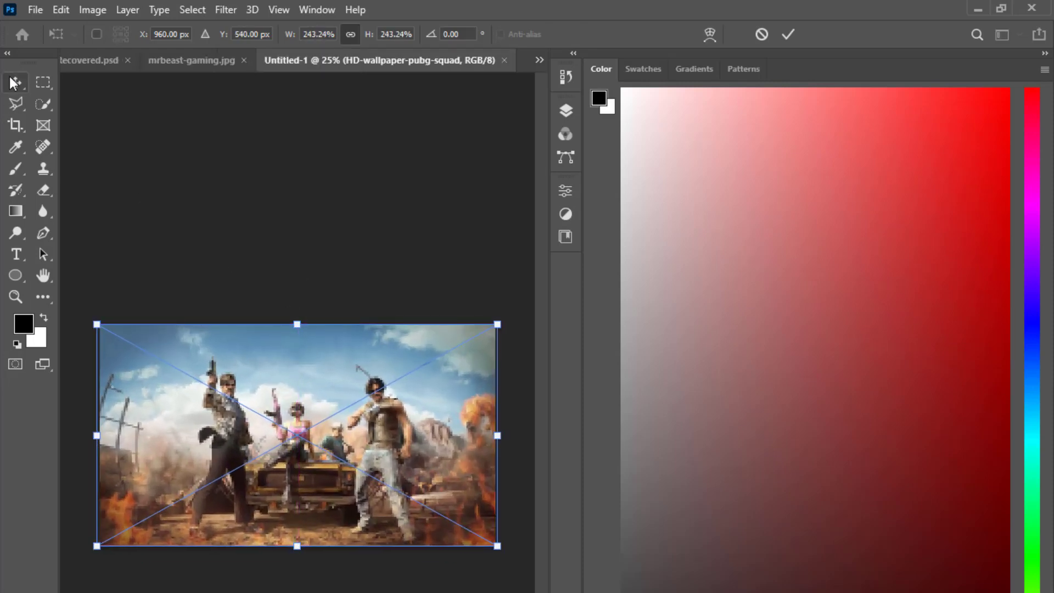
{"action": "left_click", "coordinate": [14, 82]}
- Add a Curves 1 adjustment layer with the curve pulled down to darken the wallpaper
{"action": "left_click", "coordinate": [566, 112]}
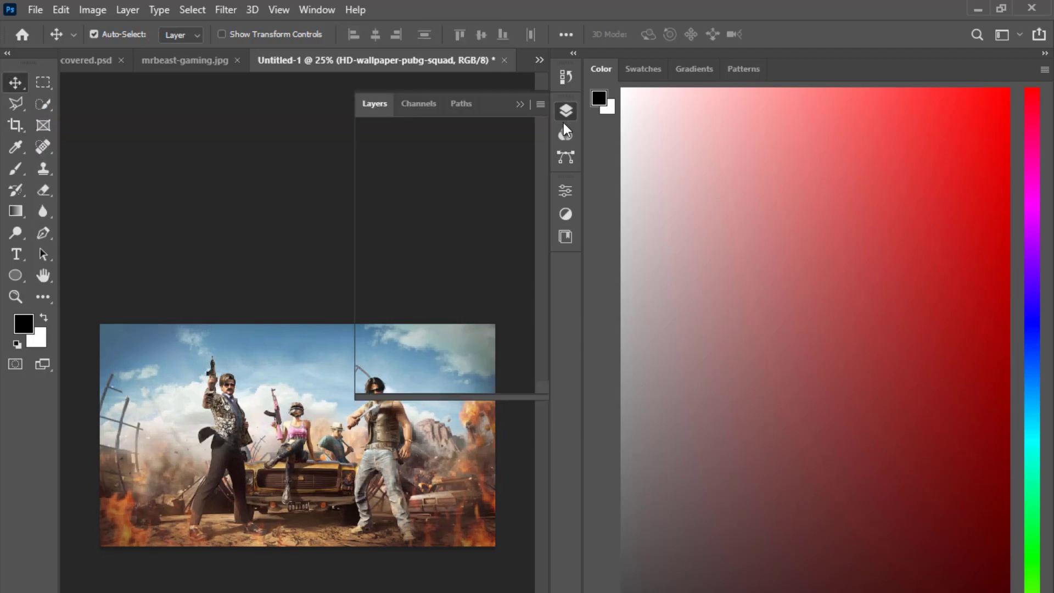
{"action": "left_click", "coordinate": [454, 382]}
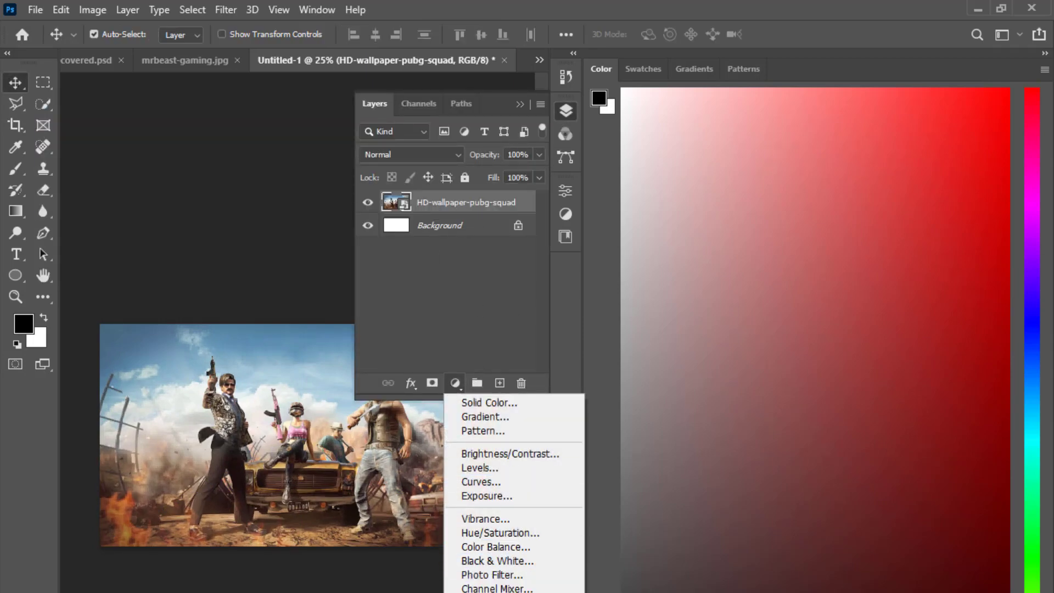
{"action": "left_click", "coordinate": [475, 477]}
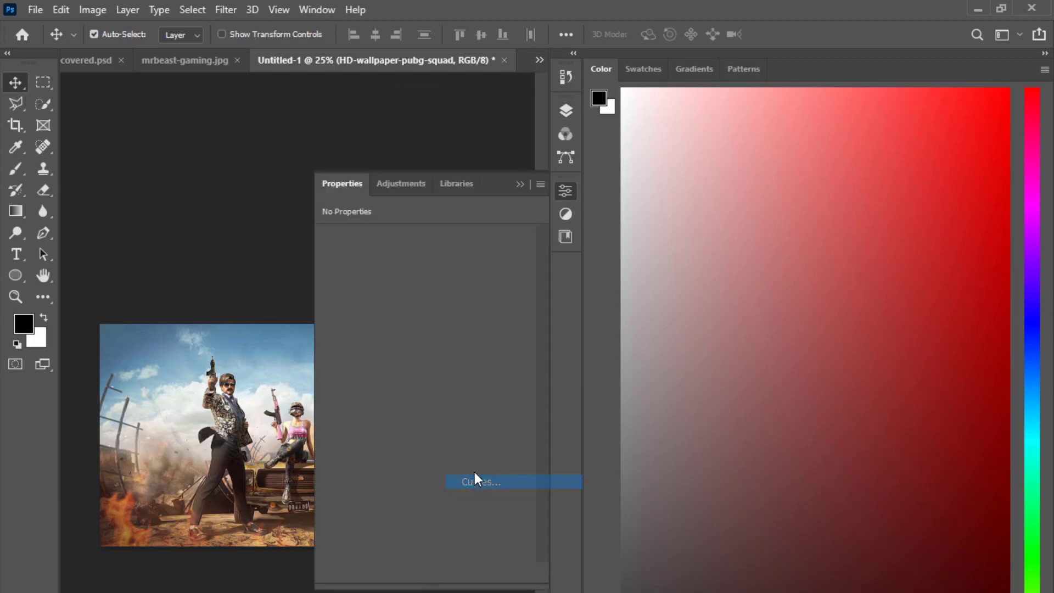
{"action": "left_click_drag", "start_coordinate": [457, 342], "coordinate": [457, 377]}
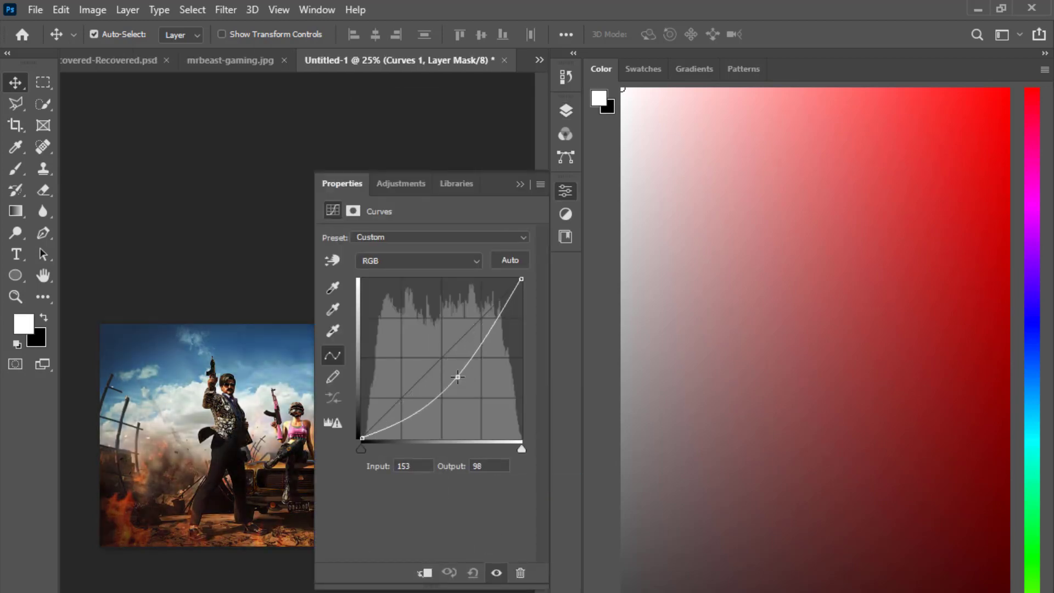
{"action": "left_click", "coordinate": [519, 183]}
{"action": "left_click", "coordinate": [486, 205]}
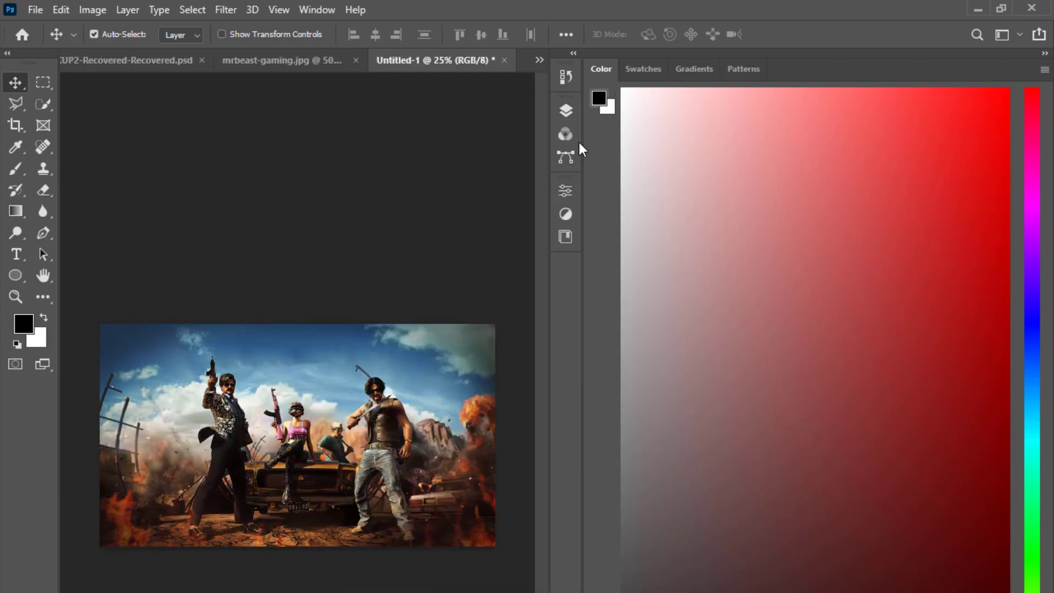
{"action": "left_click", "coordinate": [565, 111]}
{"action": "left_click", "coordinate": [494, 204]}
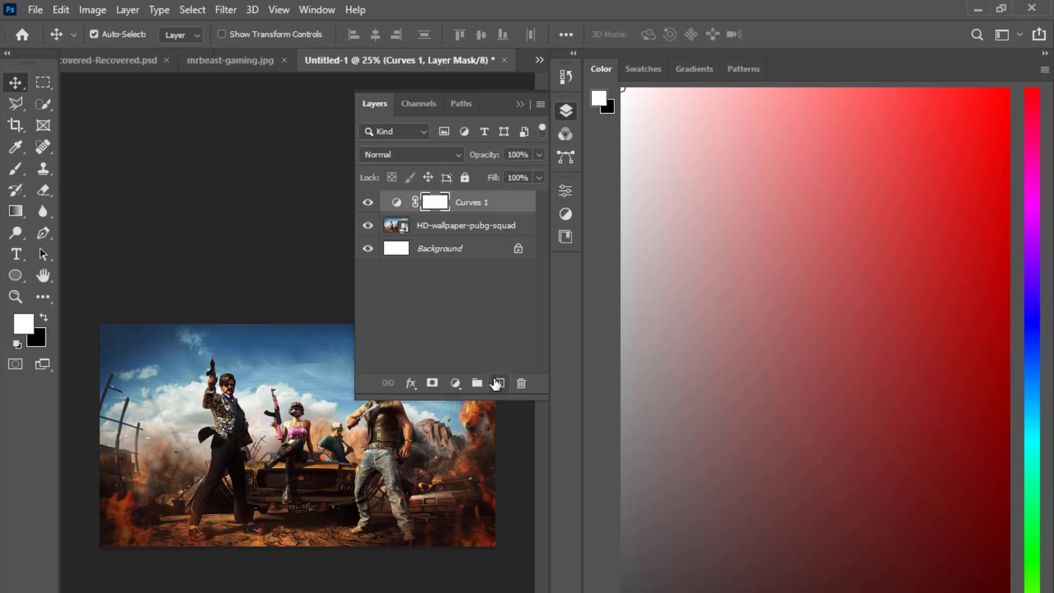
- Add an empty layer and a Channel Mixer 1 adjustment with raised red, green and blue for a warm tint
{"action": "left_click", "coordinate": [497, 382]}
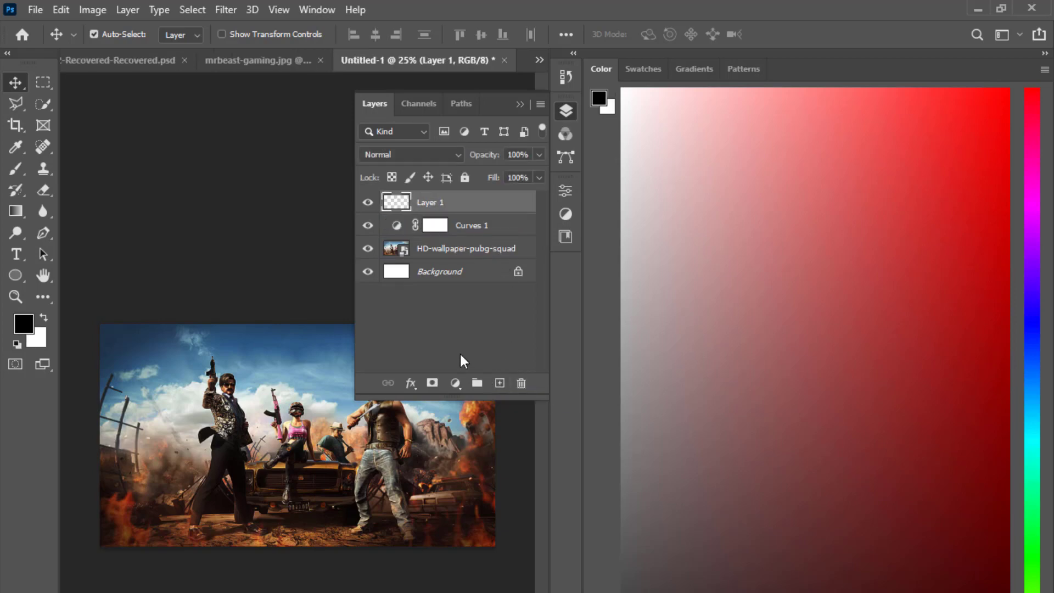
{"action": "left_click", "coordinate": [455, 383]}
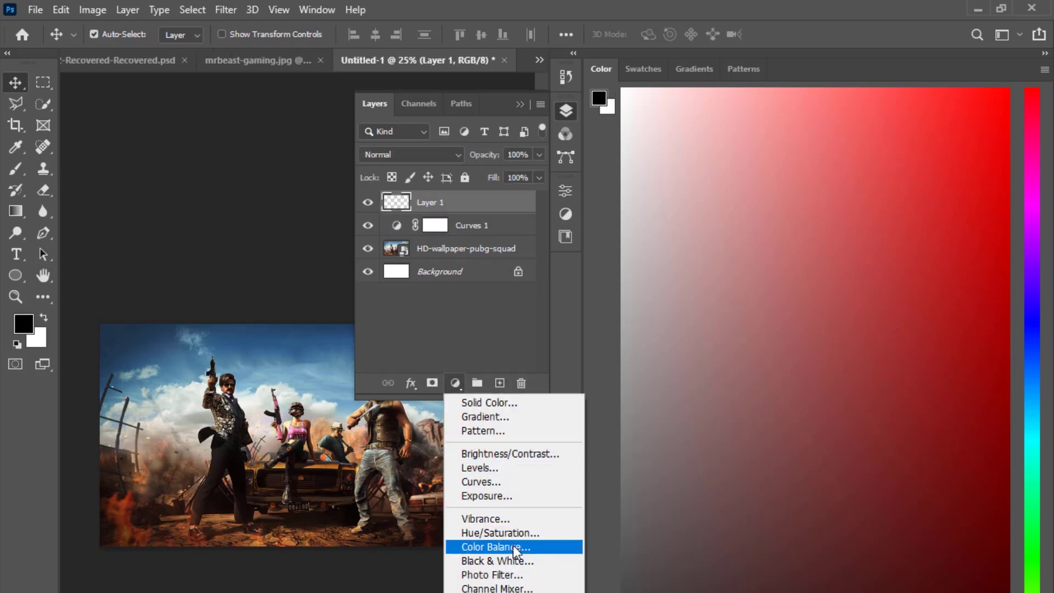
{"action": "left_click", "coordinate": [514, 588]}
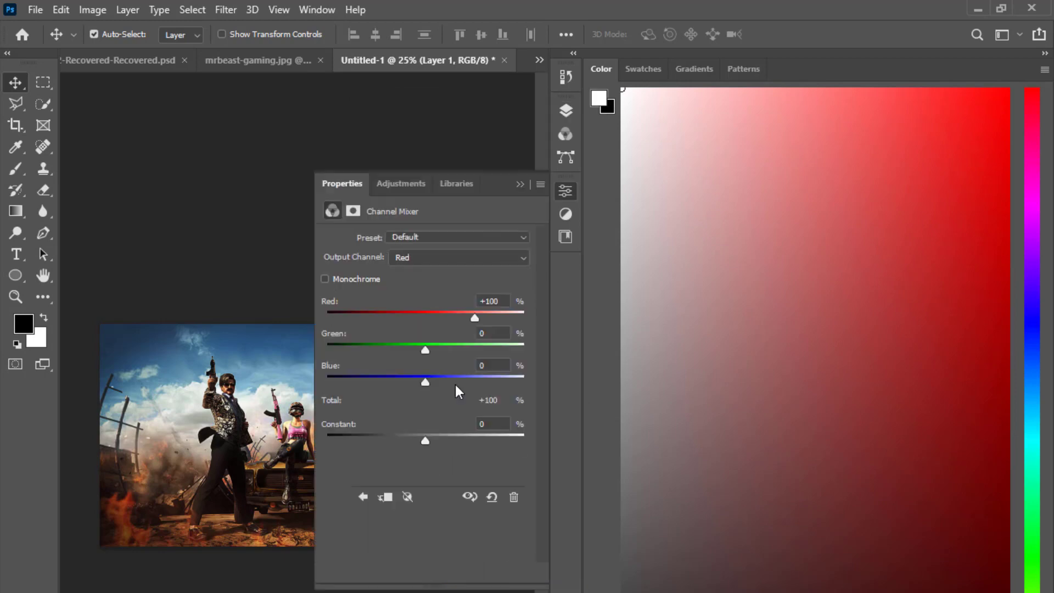
{"action": "left_click_drag", "start_coordinate": [473, 313], "coordinate": [480, 315]}
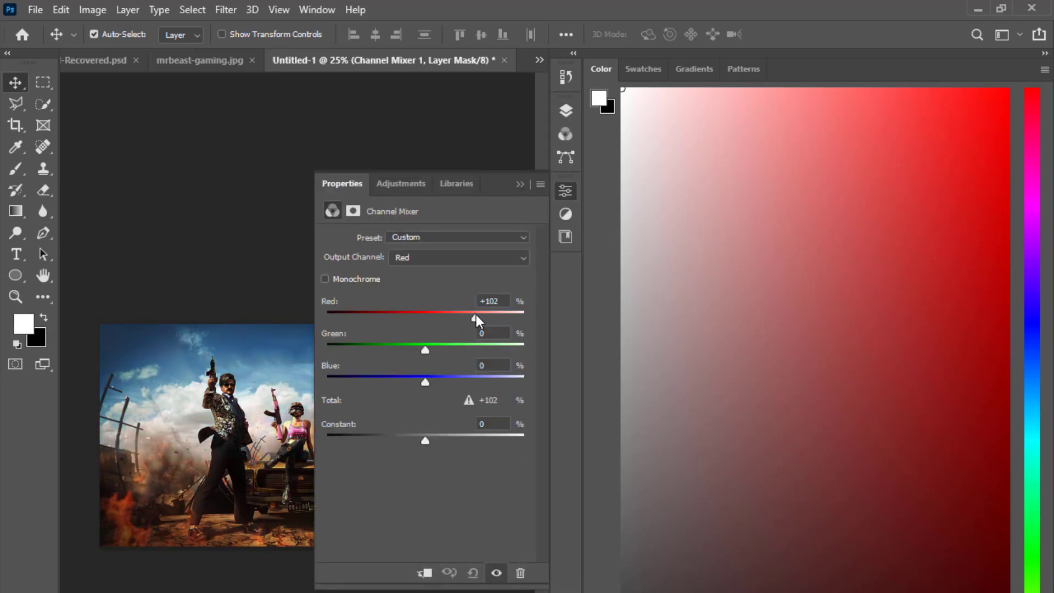
{"action": "left_click_drag", "start_coordinate": [425, 349], "coordinate": [429, 381]}
{"action": "left_click", "coordinate": [520, 184]}
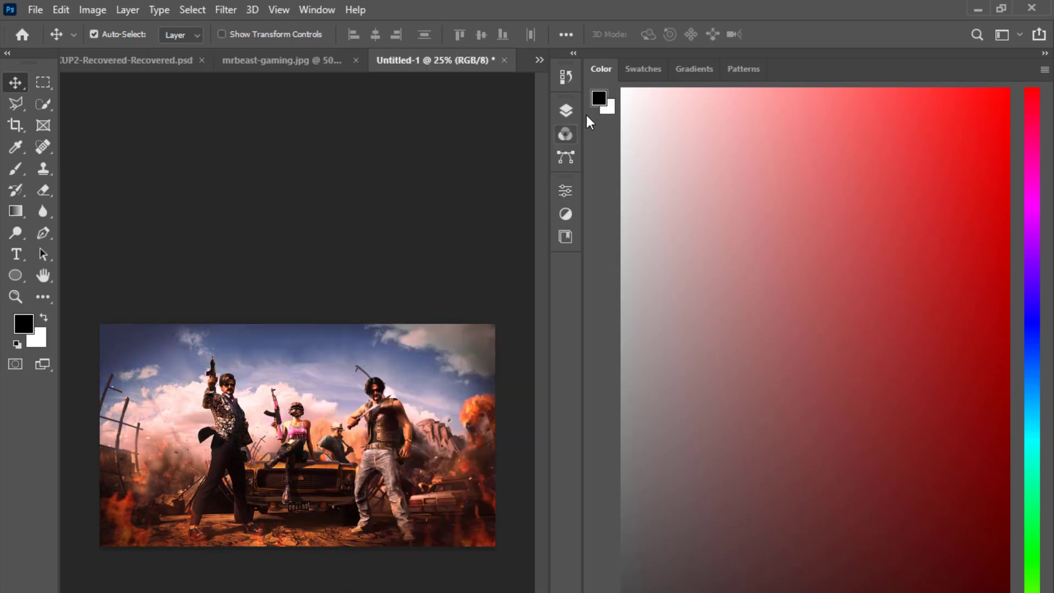
- Apply a Gaussian Blur smart filter to the HD-wallpaper-pubg-squad layer
{"action": "left_click", "coordinate": [566, 110]}
{"action": "left_click", "coordinate": [460, 271]}
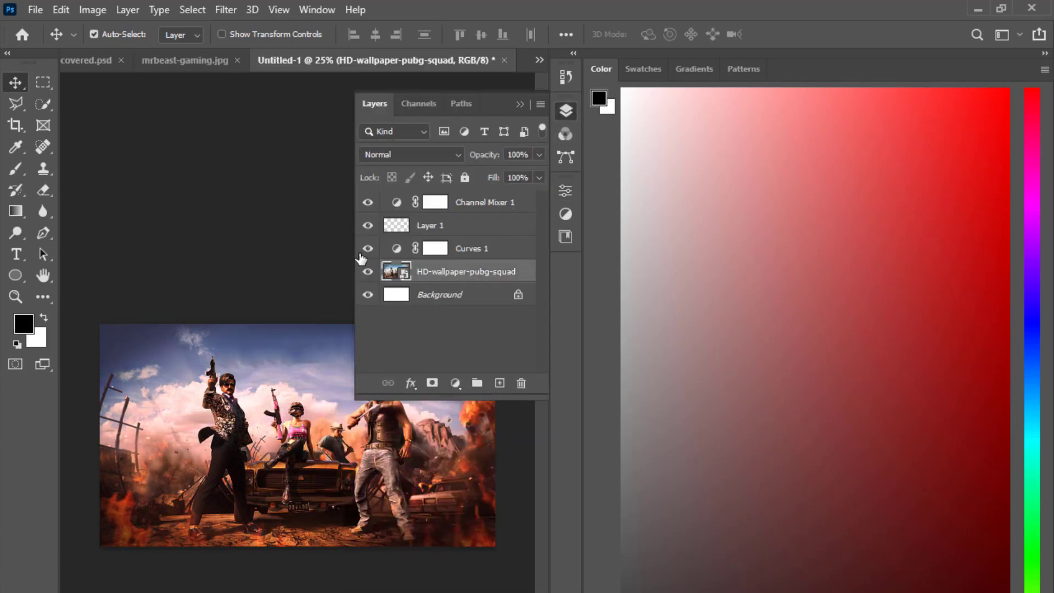
{"action": "left_click", "coordinate": [223, 9]}
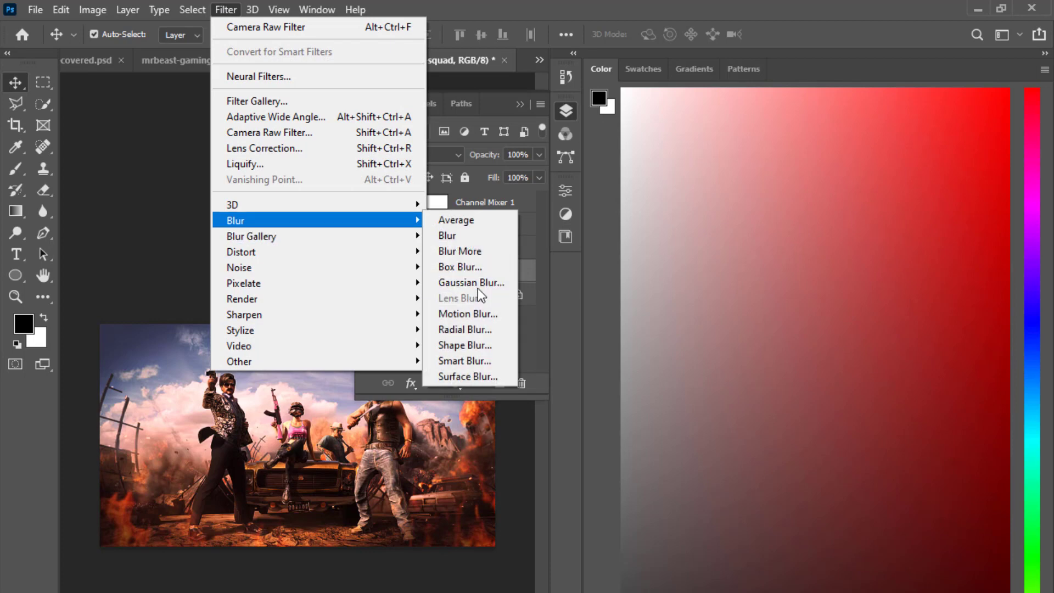
{"action": "left_click", "coordinate": [476, 284]}
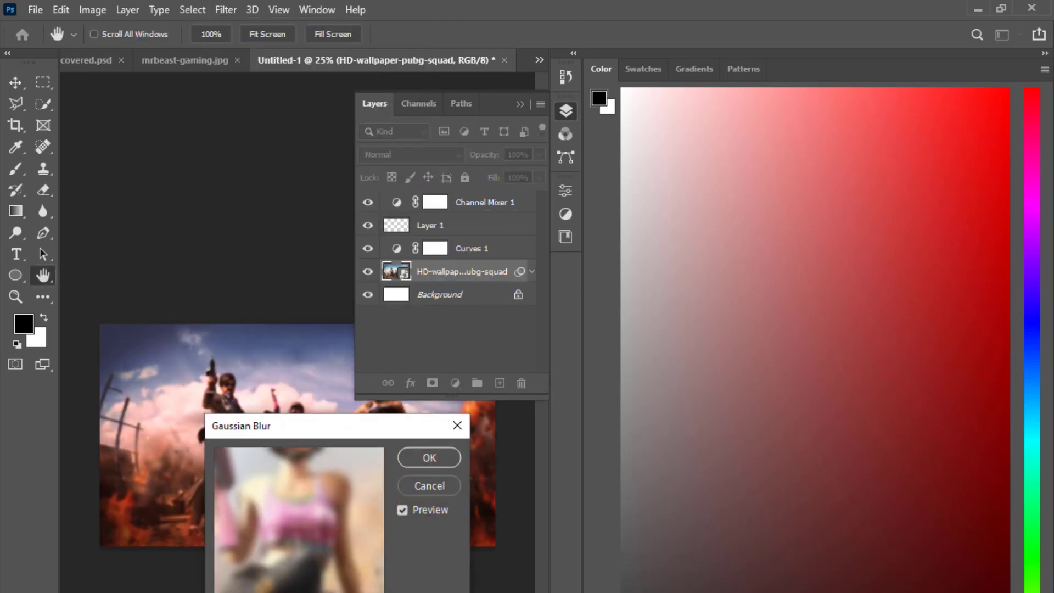
{"action": "mouse_move", "coordinate": [323, 435]}
{"action": "left_mouse_down"}
{"action": "mouse_move", "coordinate": [323, 516]}
{"action": "mouse_move", "coordinate": [305, 555]}
{"action": "mouse_move", "coordinate": [270, 493]}
{"action": "left_mouse_up"}
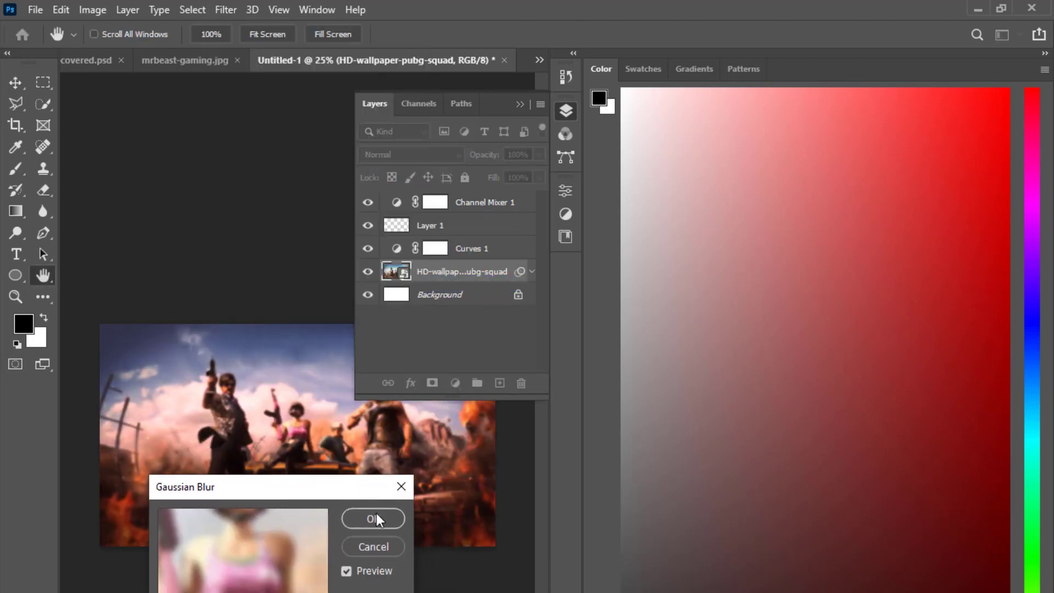
{"action": "left_click", "coordinate": [376, 515]}
{"action": "left_click", "coordinate": [394, 358]}
{"action": "left_click", "coordinate": [522, 213]}
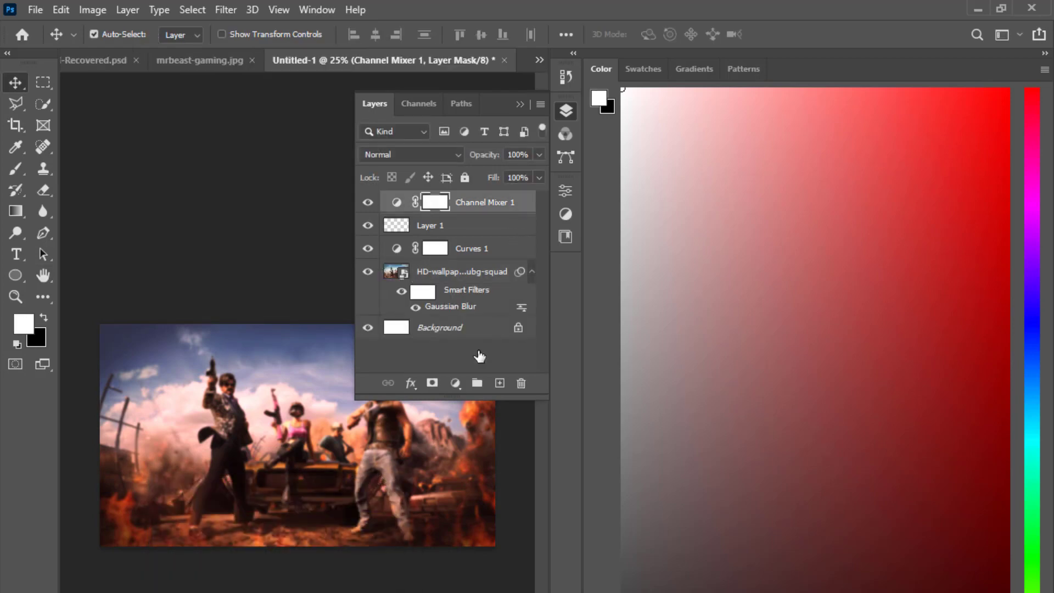
- Bring mrbeast-gaming.jpg into Untitled-1 as Layer 3, scaled to about 217% and centred
{"action": "left_click", "coordinate": [500, 383]}
{"action": "key", "text": "ctrl+shift+Tab"}
{"action": "left_click_drag", "start_coordinate": [280, 354], "coordinate": [315, 451]}
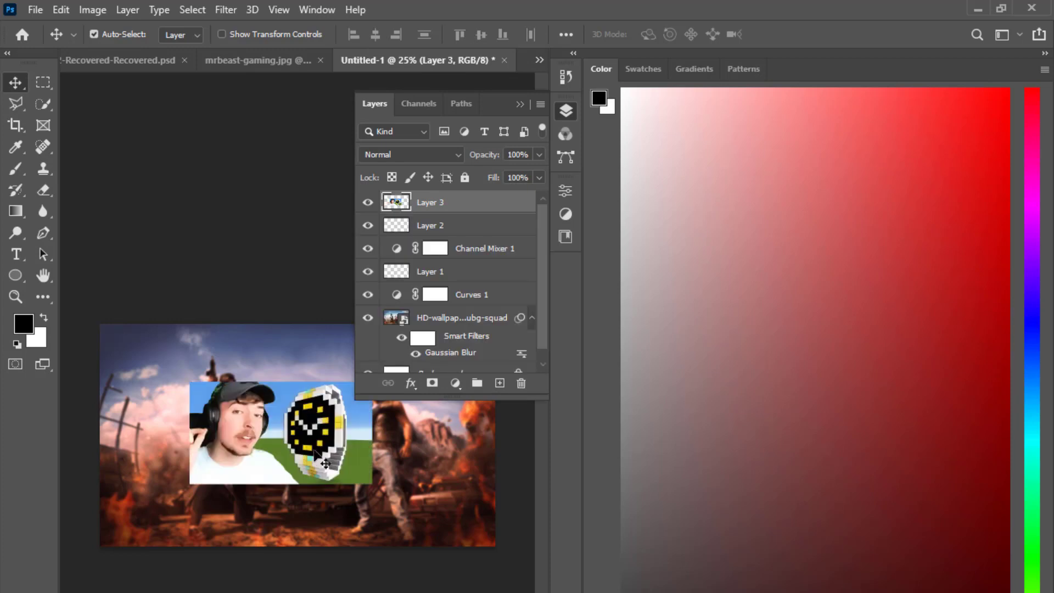
{"action": "key", "text": "ctrl+t"}
{"action": "left_click_drag", "start_coordinate": [281, 484], "coordinate": [281, 546]}
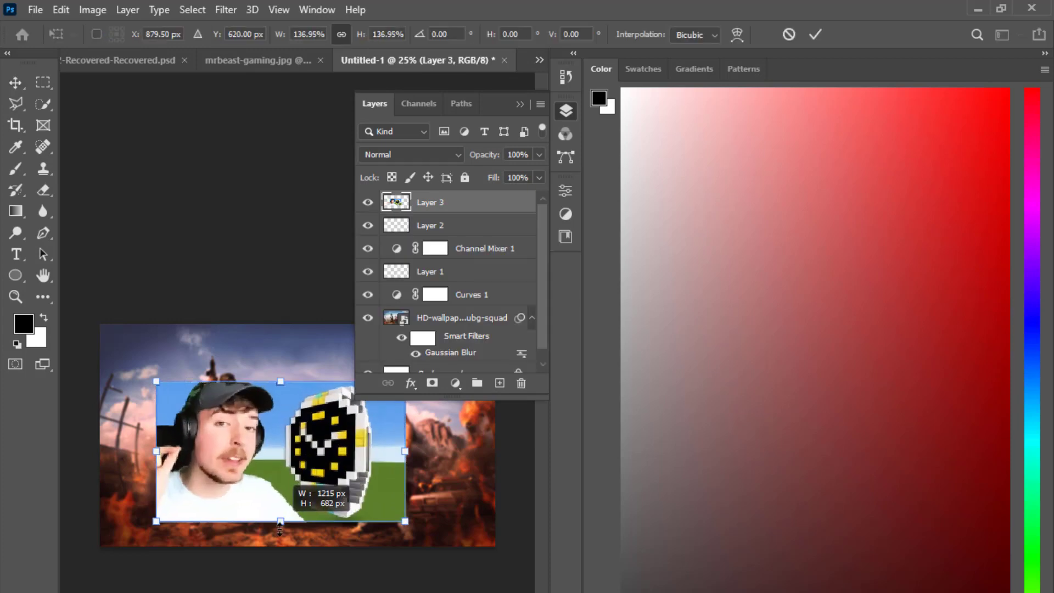
{"action": "left_click_drag", "start_coordinate": [278, 382], "coordinate": [279, 324]}
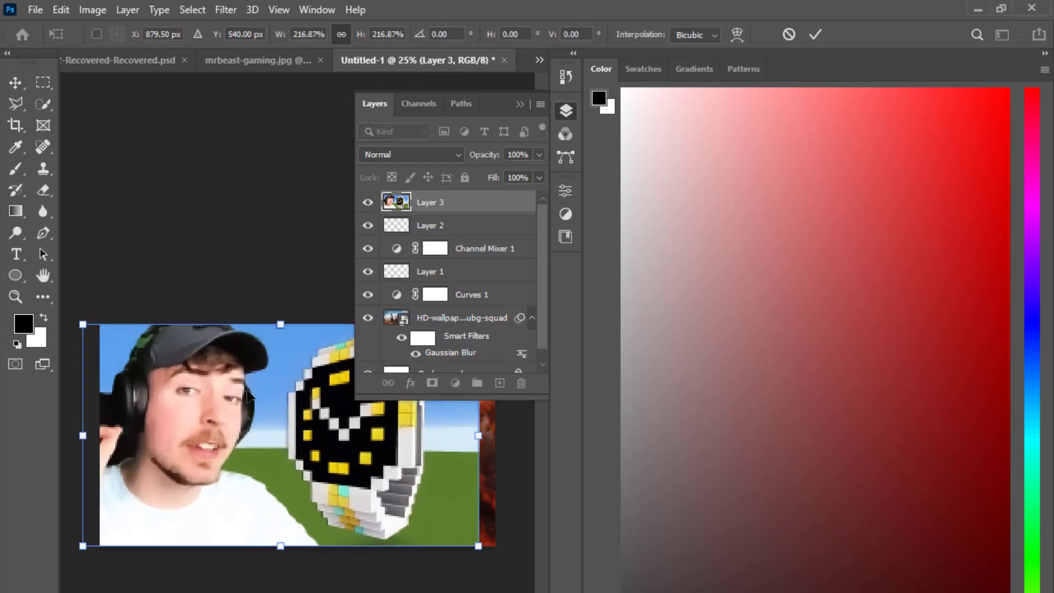
{"action": "left_click_drag", "start_coordinate": [251, 399], "coordinate": [267, 399]}
{"action": "left_click", "coordinate": [12, 83]}
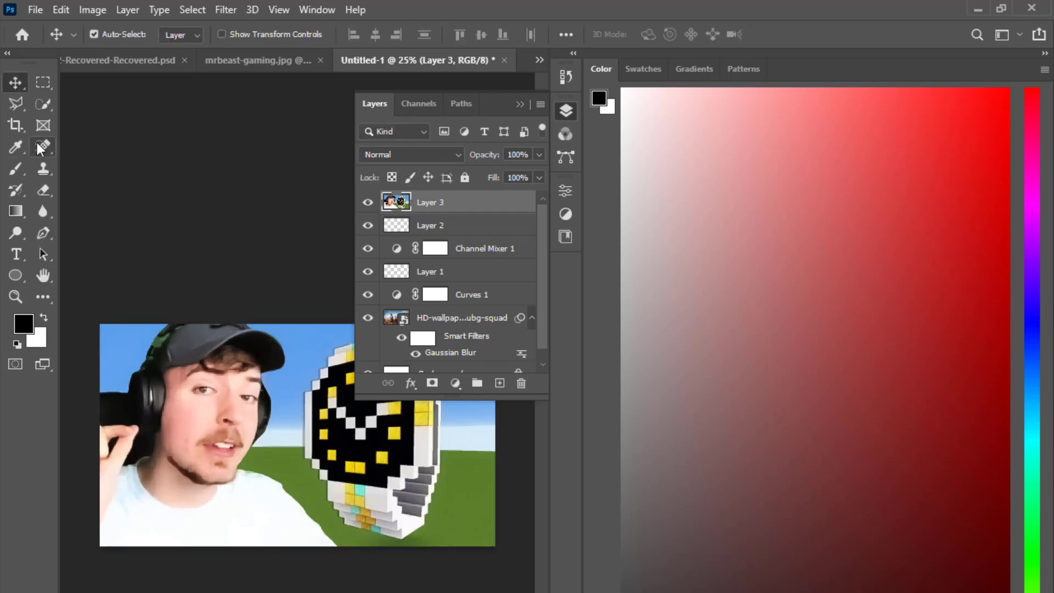
- Choose the Pen tool in Path mode and collapse the Layers panel
{"action": "left_click", "coordinate": [43, 233]}
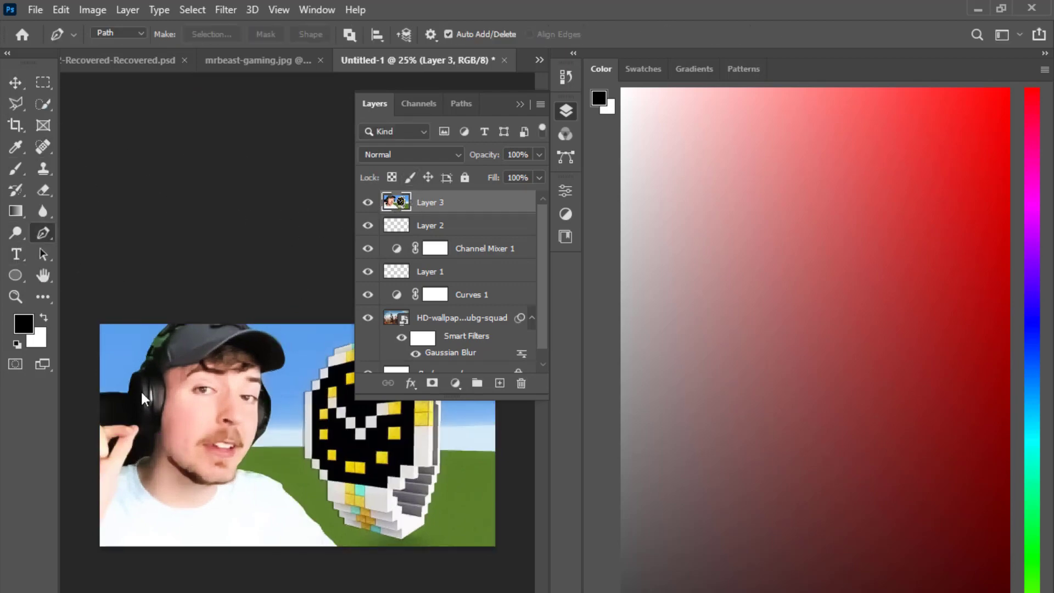
{"action": "left_click", "coordinate": [121, 34]}
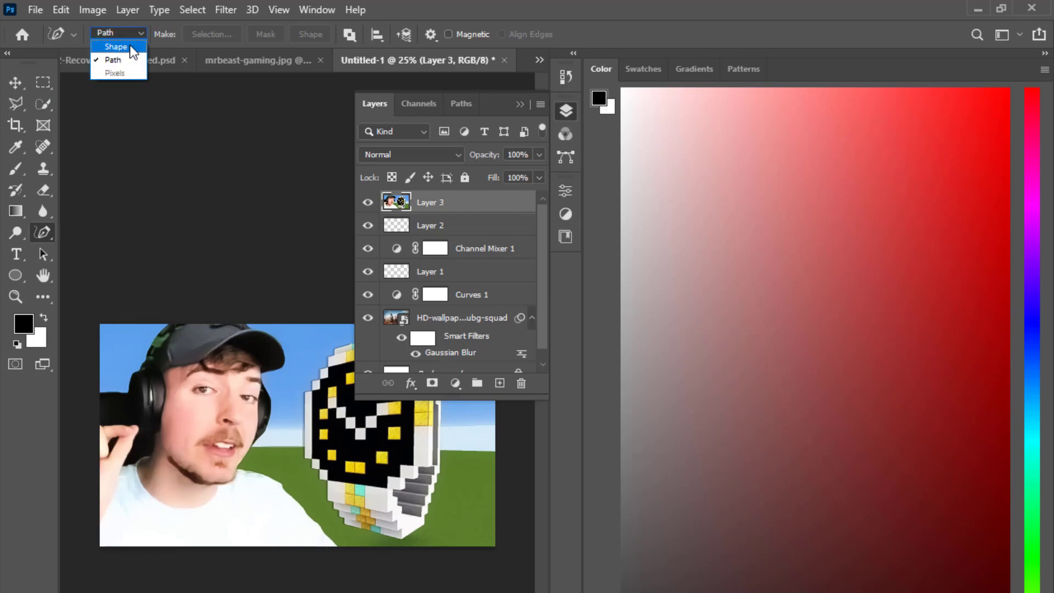
{"action": "left_click", "coordinate": [125, 58]}
{"action": "left_click", "coordinate": [520, 104]}
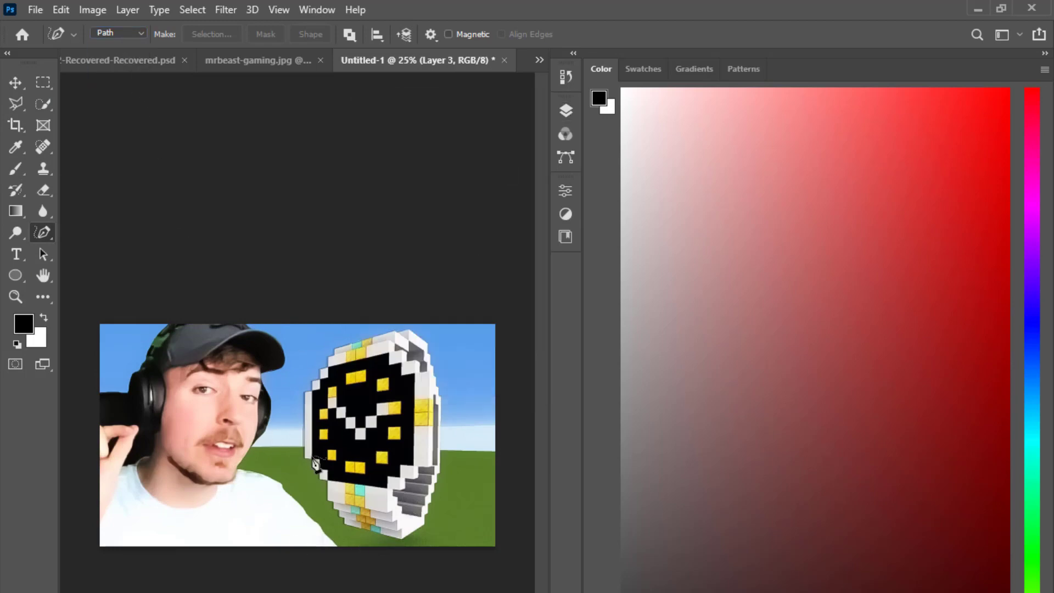
{"action": "scroll", "coordinate": [318, 296], "scroll_direction": "up", "scroll_amount": 1}
{"action": "scroll", "coordinate": [318, 297], "scroll_direction": "up", "scroll_amount": 2}
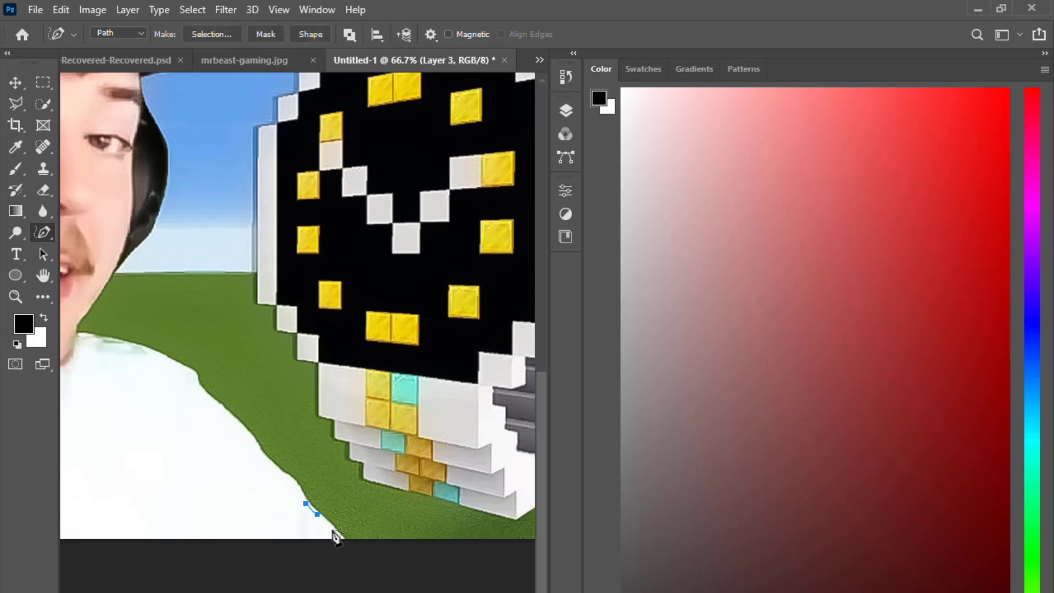
{"action": "scroll", "coordinate": [358, 550], "scroll_direction": "down", "scroll_amount": 2}
- Enlarge the streamer photo further with Free Transform so it fills the canvas
{"action": "key", "text": "v"}
{"action": "scroll", "coordinate": [272, 272], "scroll_direction": "down", "scroll_amount": 1}
{"action": "key", "text": "ctrl+t"}
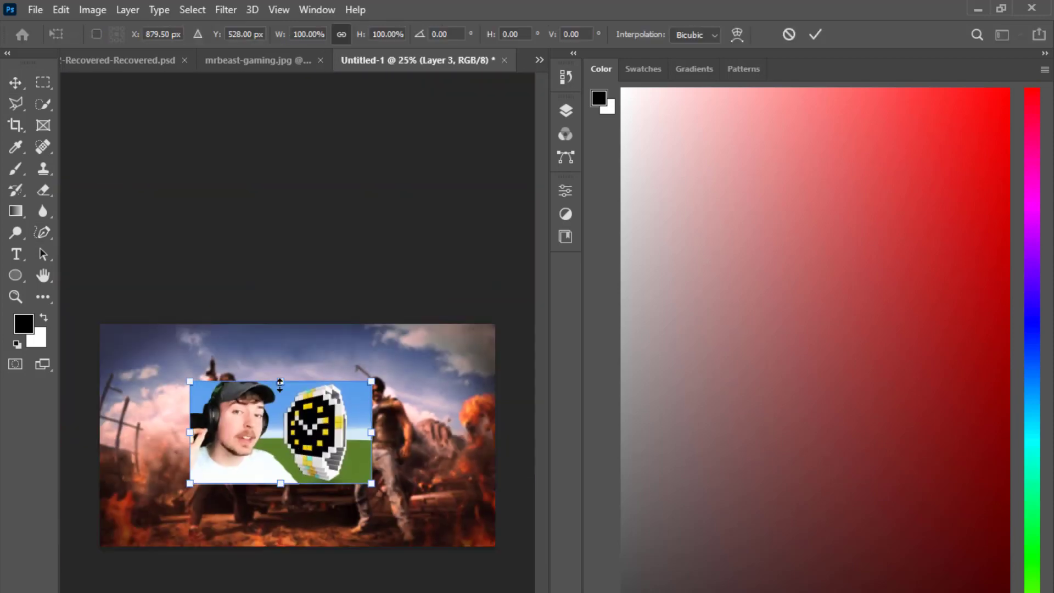
{"action": "left_click_drag", "start_coordinate": [372, 484], "coordinate": [495, 547]}
{"action": "key", "text": "Return"}
- Trace the Pen path along the shirt edge from its lower edge up toward the neck
{"action": "left_click", "coordinate": [42, 232]}
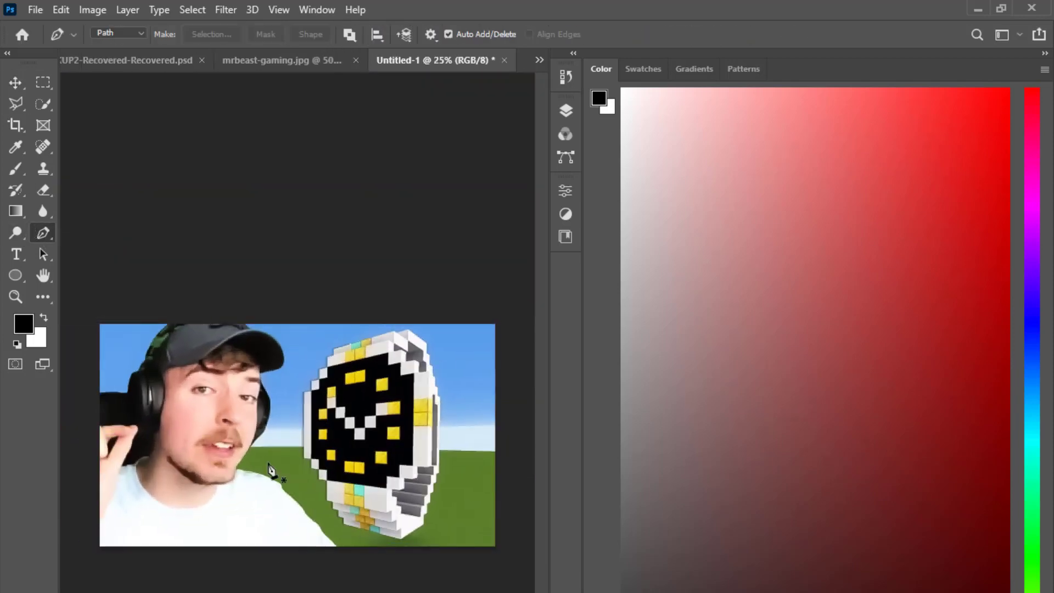
{"action": "scroll", "coordinate": [269, 468], "scroll_direction": "up", "scroll_amount": 3}
{"action": "scroll", "coordinate": [329, 439], "scroll_direction": "down", "scroll_amount": 4}
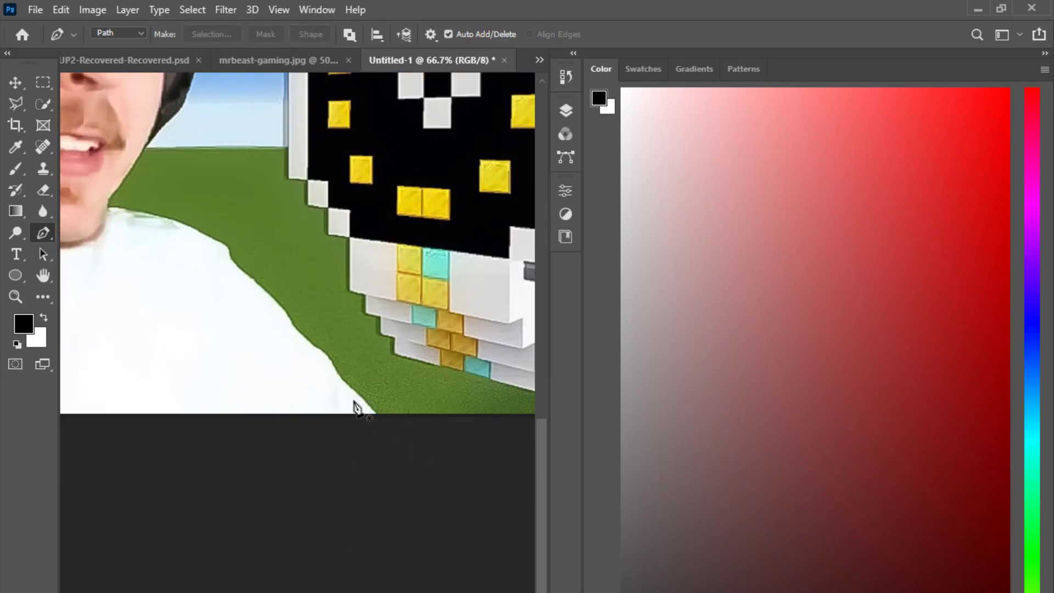
{"action": "left_click", "coordinate": [375, 416]}
{"action": "left_click", "coordinate": [351, 389]}
{"action": "left_click_drag", "start_coordinate": [316, 349], "coordinate": [306, 343]}
{"action": "left_click", "coordinate": [283, 313]}
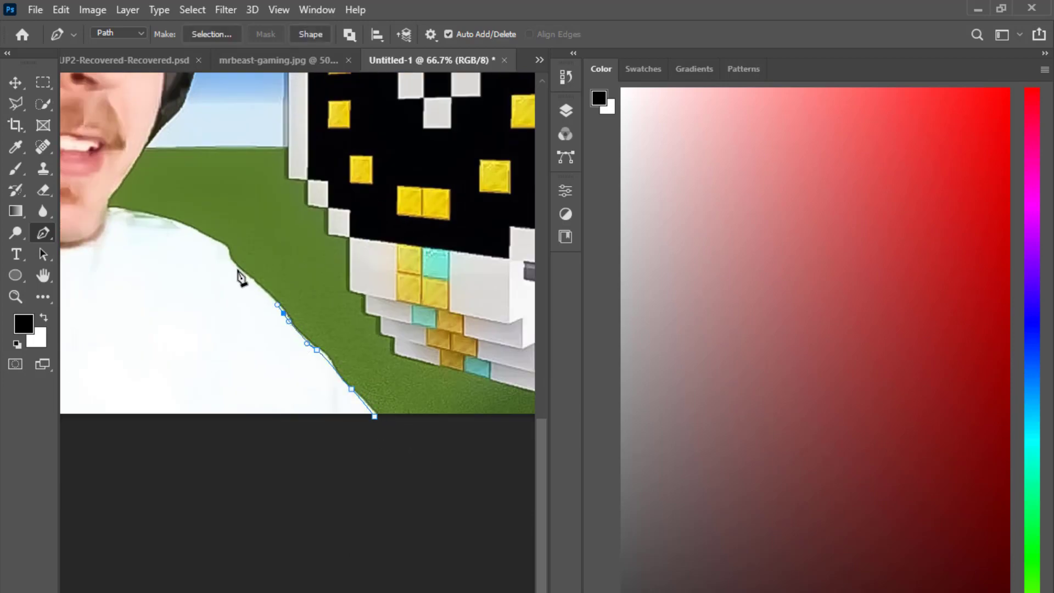
{"action": "left_click", "coordinate": [234, 266]}
{"action": "left_click", "coordinate": [218, 243]}
{"action": "left_click", "coordinate": [172, 221]}
{"action": "left_click", "coordinate": [128, 209]}
{"action": "scroll", "coordinate": [109, 206], "scroll_direction": "up", "scroll_amount": 5}
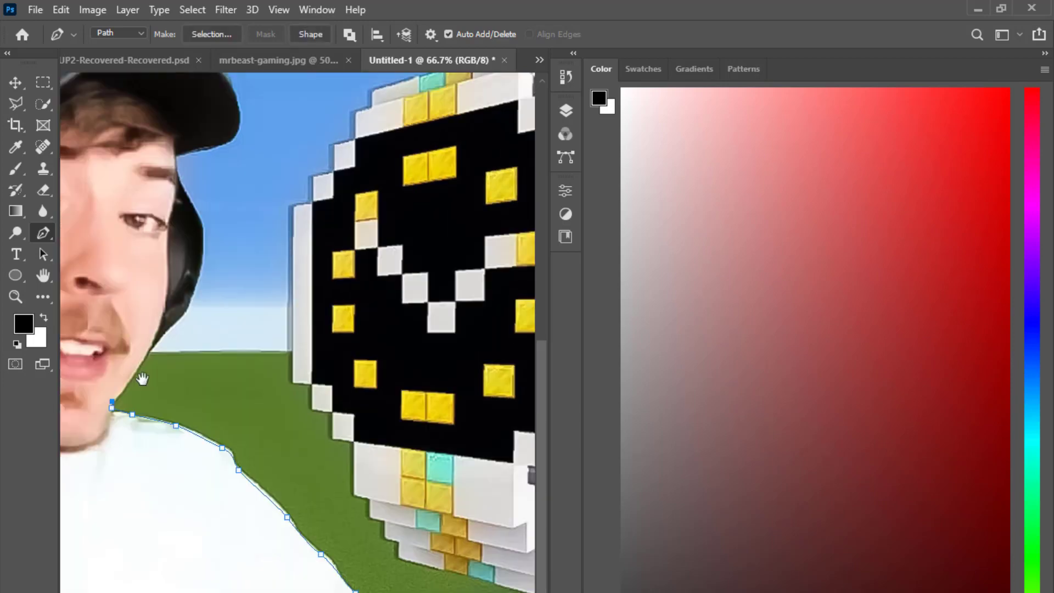
{"action": "key", "text": "ctrl+plus"}
- Continue the path up the neck, cheek and headphone edge to the hat brim tip
{"action": "left_click", "coordinate": [175, 421]}
{"action": "scroll", "coordinate": [200, 397], "scroll_direction": "up", "scroll_amount": 3}
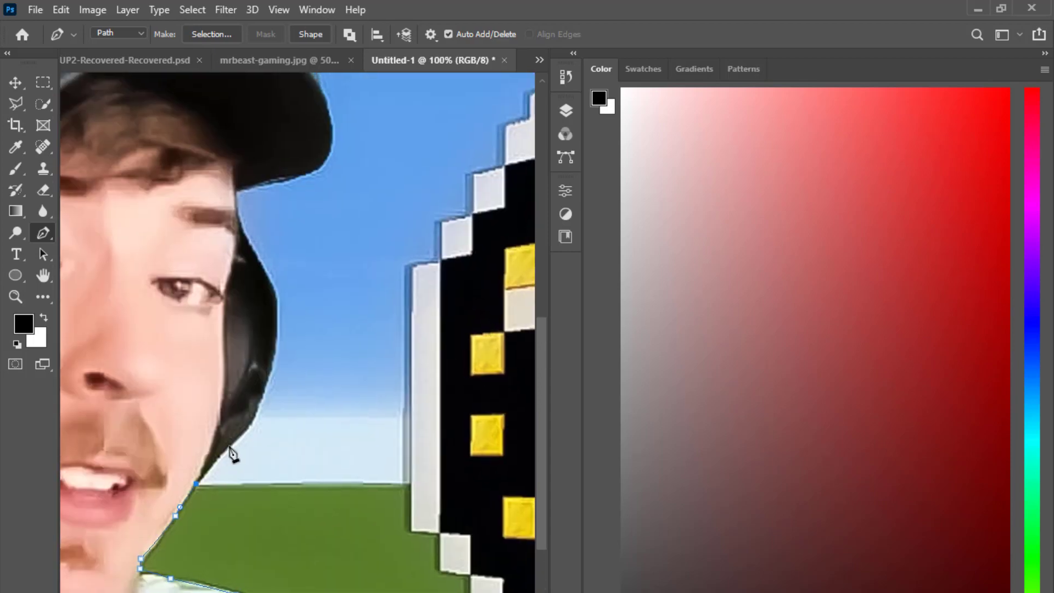
{"action": "left_click", "coordinate": [231, 445]}
{"action": "left_click", "coordinate": [255, 415]}
{"action": "left_click", "coordinate": [270, 367]}
{"action": "left_click", "coordinate": [277, 326]}
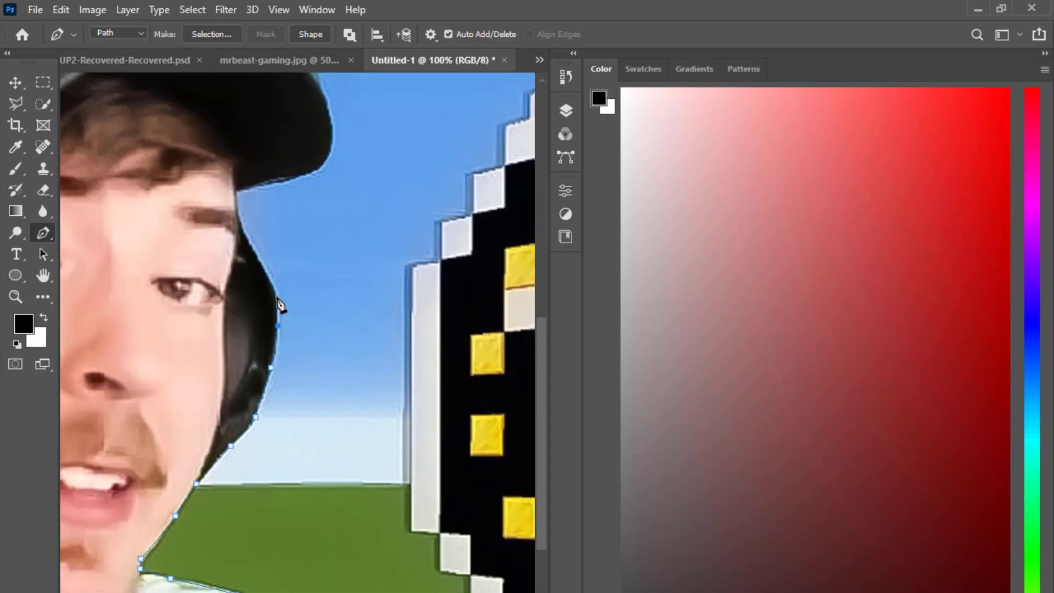
{"action": "left_click", "coordinate": [276, 298]}
{"action": "left_click", "coordinate": [256, 257]}
{"action": "left_click", "coordinate": [238, 215]}
{"action": "left_click", "coordinate": [235, 193]}
{"action": "scroll", "coordinate": [291, 387], "scroll_direction": "up", "scroll_amount": 5}
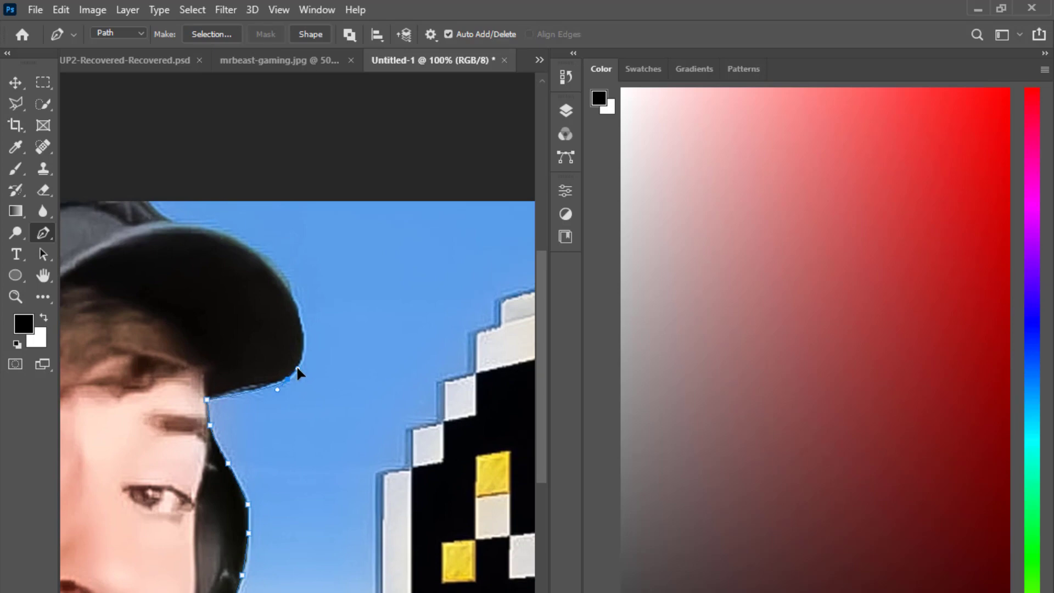
- Finish the path around the hat brim, across the hat top and down the left headphone
{"action": "left_click", "coordinate": [248, 390]}
{"action": "left_click_drag", "start_coordinate": [299, 317], "coordinate": [290, 287]}
{"action": "scroll", "coordinate": [147, 198], "scroll_direction": "up", "scroll_amount": 2}
{"action": "scroll", "coordinate": [147, 198], "scroll_direction": "left", "scroll_amount": 9}
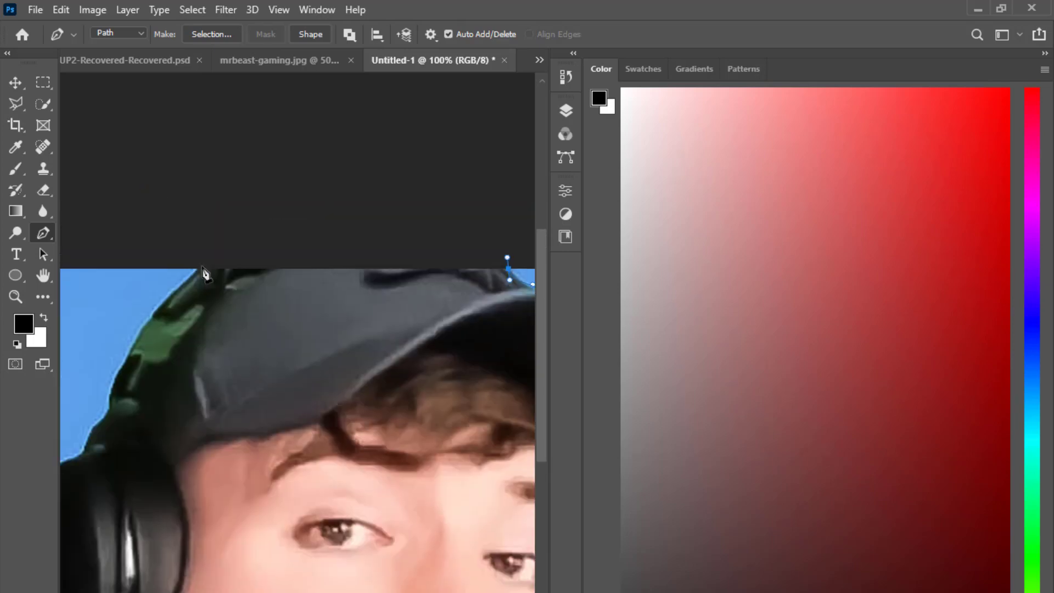
{"action": "left_click", "coordinate": [198, 268]}
{"action": "left_click", "coordinate": [168, 301]}
{"action": "left_click", "coordinate": [127, 362]}
{"action": "left_click", "coordinate": [113, 391]}
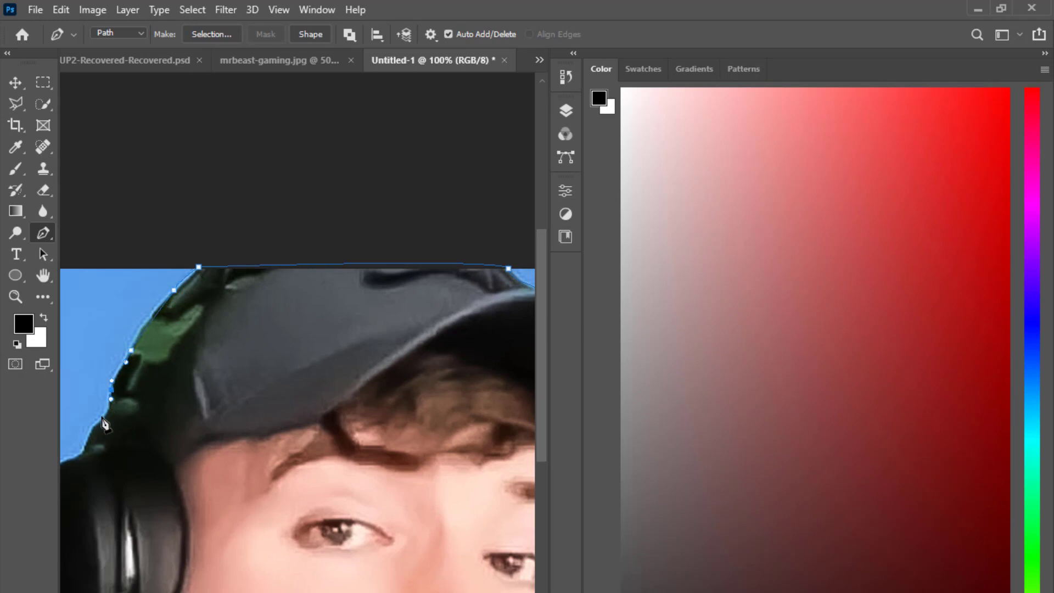
{"action": "left_click", "coordinate": [102, 418]}
{"action": "left_click", "coordinate": [85, 450]}
{"action": "left_click_drag", "start_coordinate": [88, 458], "coordinate": [223, 380]}
{"action": "left_click", "coordinate": [191, 389]}
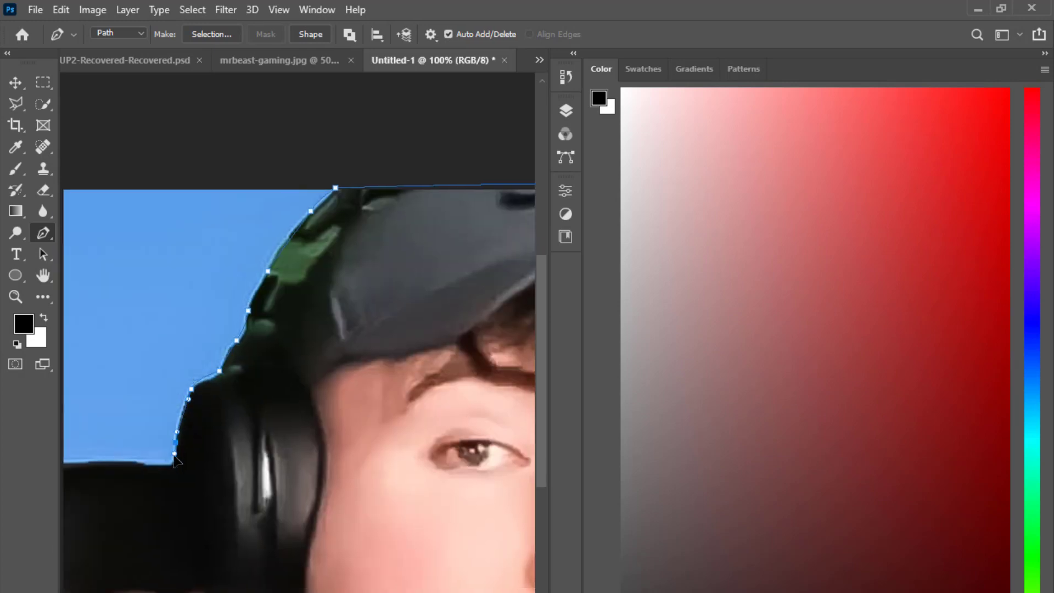
{"action": "scroll", "coordinate": [220, 400], "scroll_direction": "down", "scroll_amount": 1}
{"action": "scroll", "coordinate": [274, 401], "scroll_direction": "down", "scroll_amount": 1}
{"action": "scroll", "coordinate": [317, 399], "scroll_direction": "down", "scroll_amount": 2}
{"action": "scroll", "coordinate": [317, 400], "scroll_direction": "down", "scroll_amount": 1}
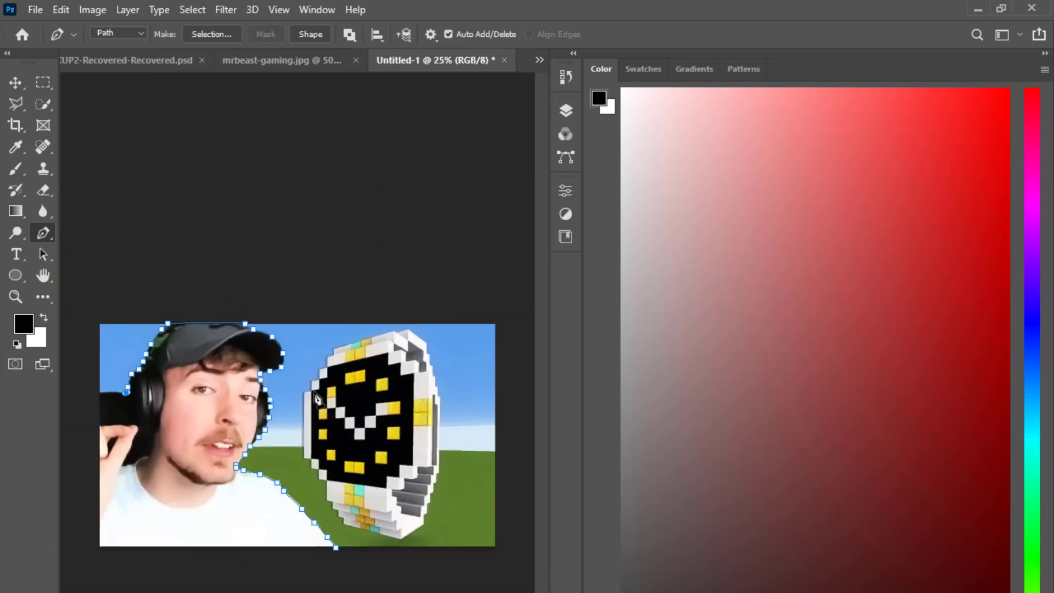
{"action": "scroll", "coordinate": [184, 430], "scroll_direction": "up", "scroll_amount": 3}
{"action": "scroll", "coordinate": [209, 408], "scroll_direction": "down", "scroll_amount": 1}
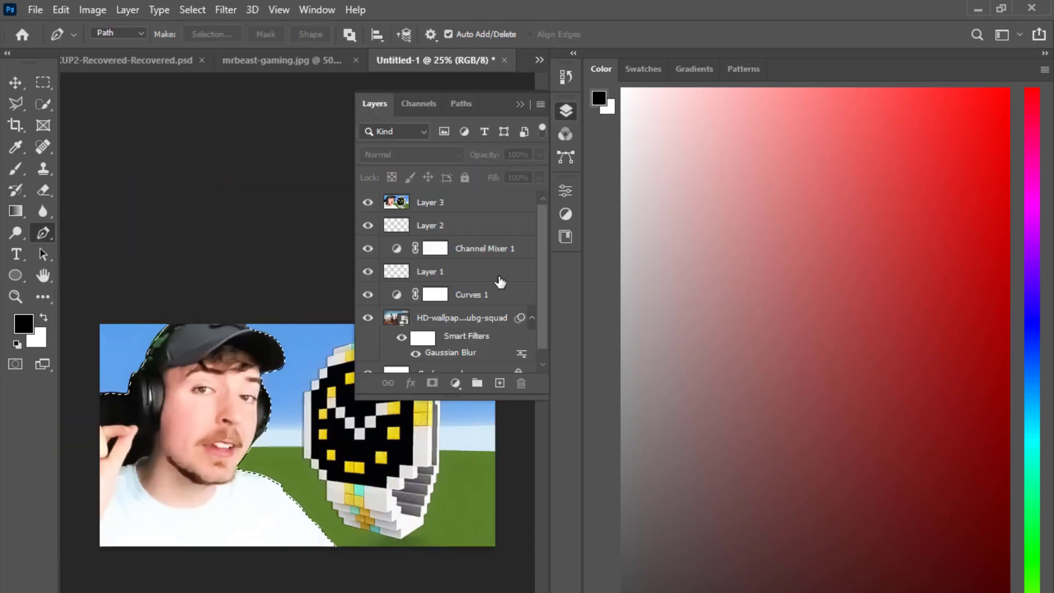
- Add a layer mask to Layer 3 from the streamer selection and target the photo
{"action": "left_click", "coordinate": [432, 383]}
{"action": "left_click", "coordinate": [396, 203]}
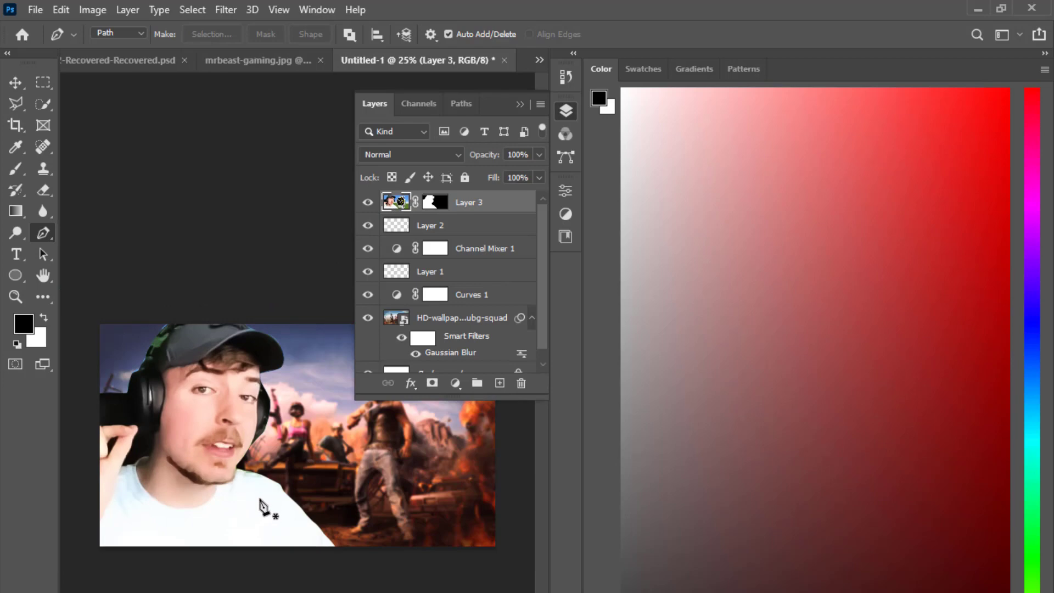
{"action": "scroll", "coordinate": [258, 494], "scroll_direction": "down", "scroll_amount": 1}
{"action": "scroll", "coordinate": [260, 461], "scroll_direction": "up", "scroll_amount": 3}
{"action": "scroll", "coordinate": [259, 458], "scroll_direction": "up", "scroll_amount": 2}
- Trace a closed path around the gap by the hand and headphone and make it a selection
{"action": "left_click_drag", "start_coordinate": [260, 457], "coordinate": [336, 490]}
{"action": "left_click", "coordinate": [164, 318]}
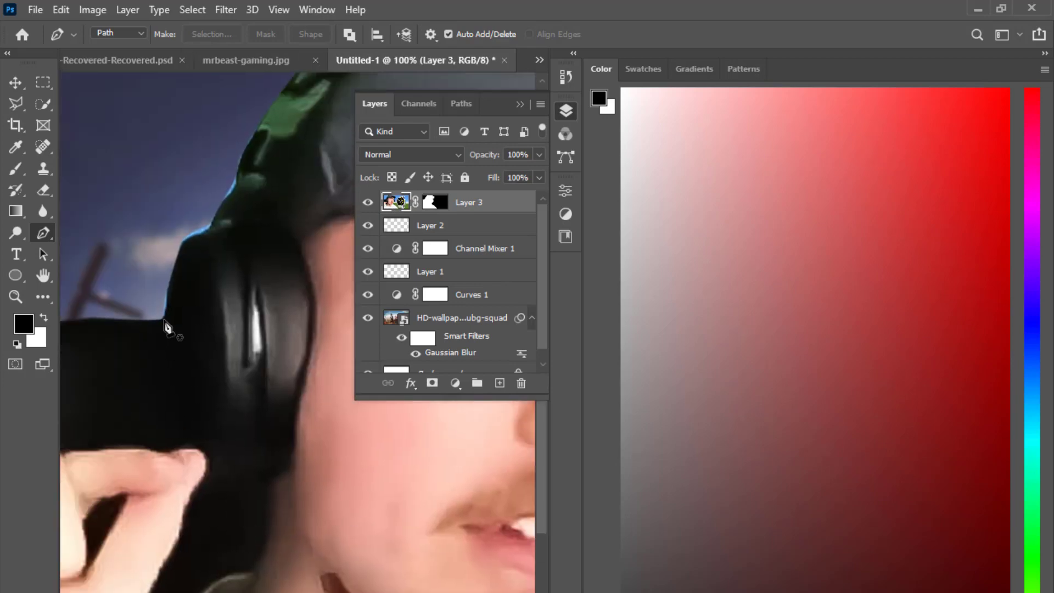
{"action": "left_click_drag", "start_coordinate": [180, 448], "coordinate": [203, 500]}
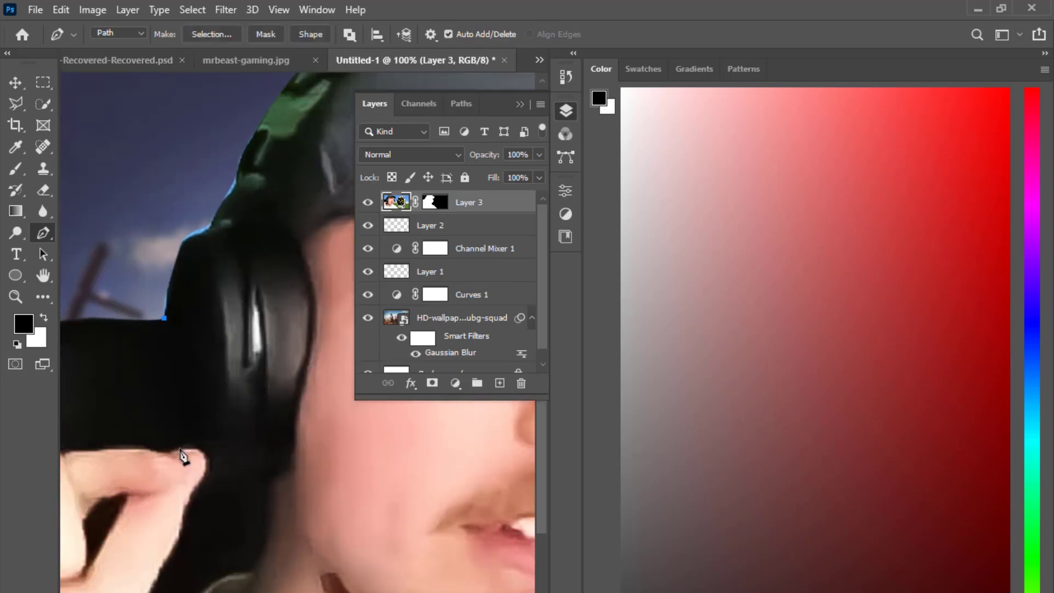
{"action": "left_click_drag", "start_coordinate": [153, 451], "coordinate": [238, 471]}
{"action": "left_click", "coordinate": [142, 466]}
{"action": "left_click", "coordinate": [125, 326]}
{"action": "left_click", "coordinate": [226, 333]}
{"action": "left_click", "coordinate": [251, 336]}
{"action": "right_click", "coordinate": [189, 377]}
{"action": "key", "text": "ctrl+Return"}
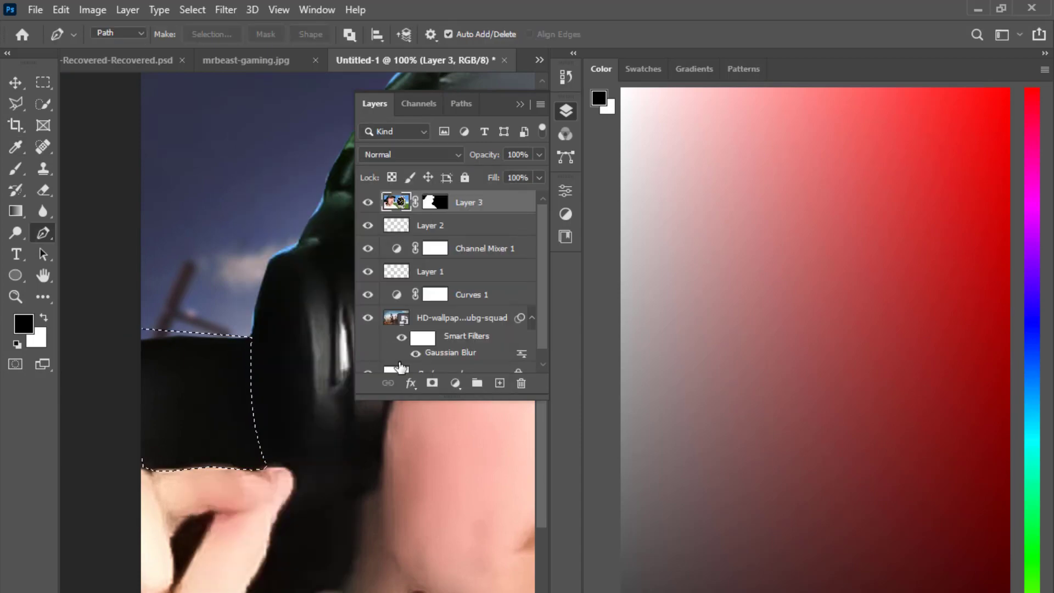
- Outline the leftover bottom-left edge beside the hand and turn it into a selection
{"action": "scroll", "coordinate": [208, 537], "scroll_direction": "up", "scroll_amount": 3}
{"action": "left_click_drag", "start_coordinate": [207, 538], "coordinate": [274, 559]}
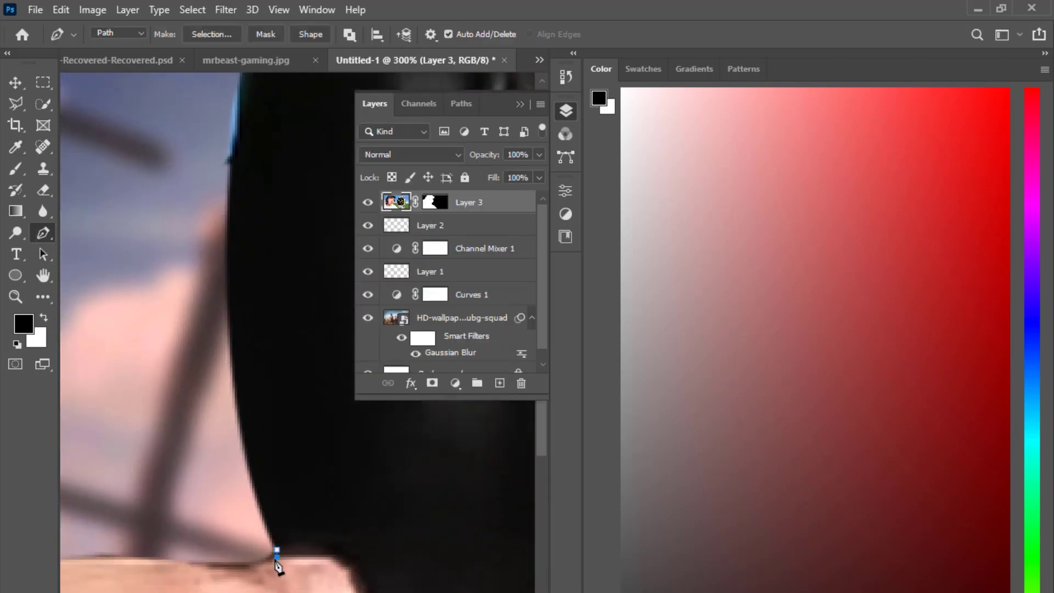
{"action": "scroll", "coordinate": [230, 538], "scroll_direction": "left", "scroll_amount": 5}
{"action": "left_click", "coordinate": [147, 543]}
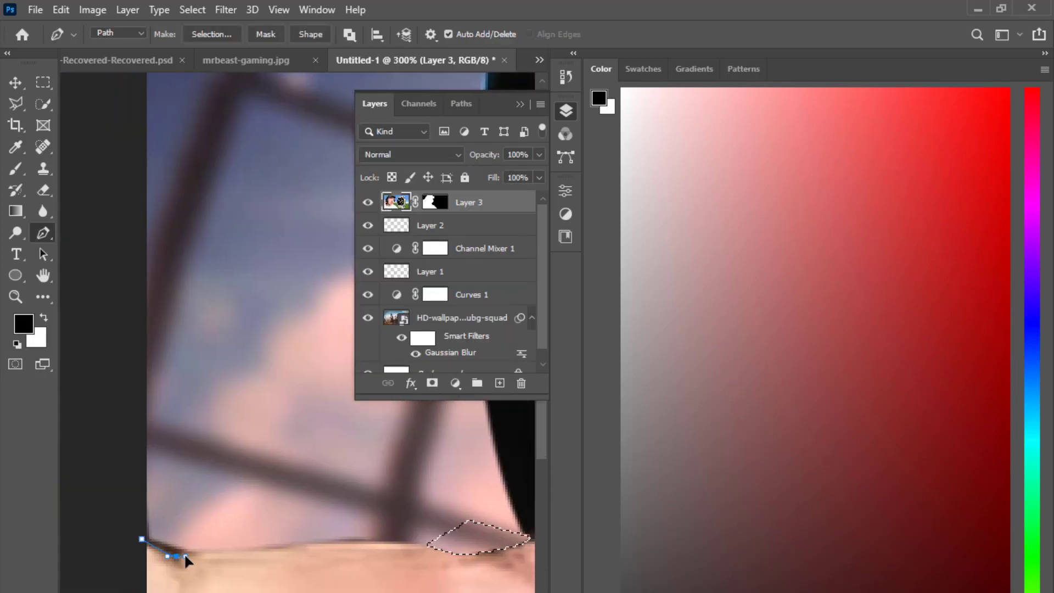
{"action": "left_click", "coordinate": [357, 538]}
{"action": "left_click", "coordinate": [321, 512]}
{"action": "left_click", "coordinate": [147, 512]}
{"action": "left_click", "coordinate": [147, 544]}
{"action": "key", "text": "ctrl+Return"}
- Outline the gap between the fingers and turn it into a selection
{"action": "key", "text": "ctrl+minus"}
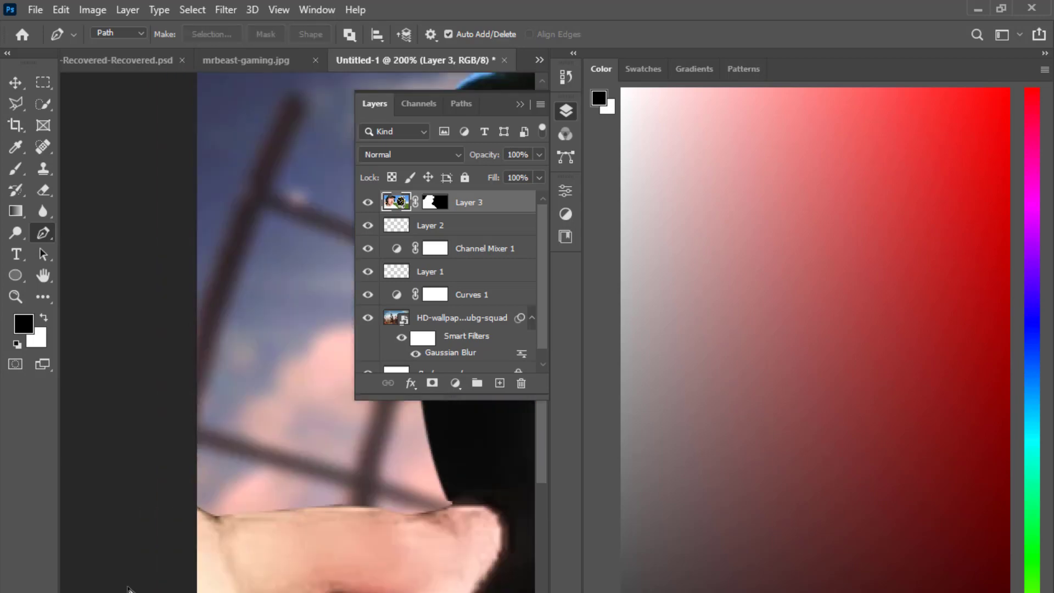
{"action": "scroll", "coordinate": [278, 341], "scroll_direction": "down", "scroll_amount": 5}
{"action": "left_click", "coordinate": [272, 327]}
{"action": "left_click", "coordinate": [242, 334]}
{"action": "left_click", "coordinate": [214, 342]}
{"action": "left_click", "coordinate": [181, 382]}
{"action": "key", "text": "ctrl+z"}
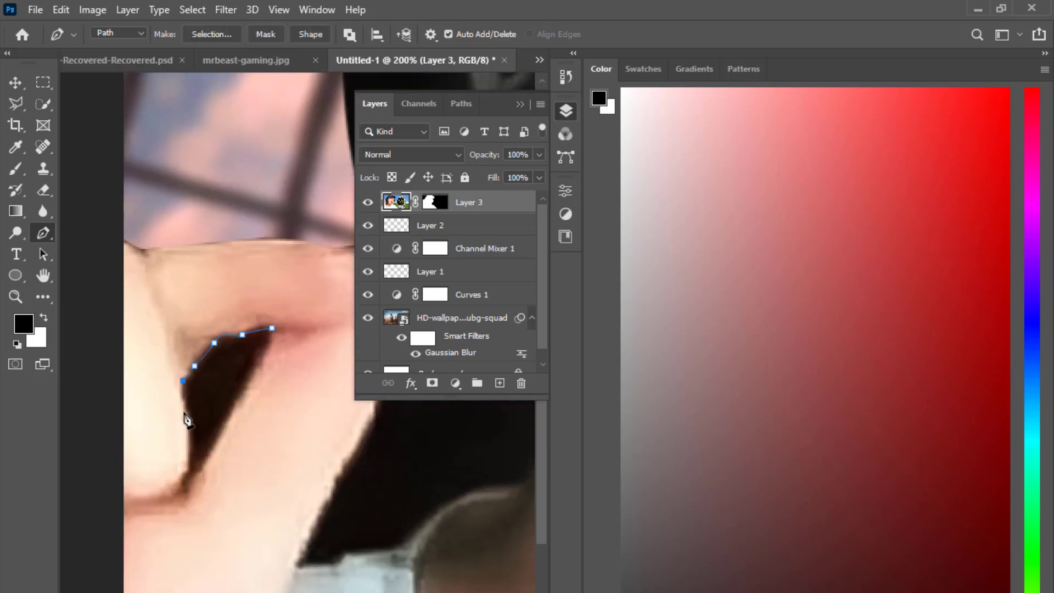
{"action": "left_click", "coordinate": [184, 488]}
{"action": "left_click", "coordinate": [272, 328]}
{"action": "key", "text": "ctrl+Return"}
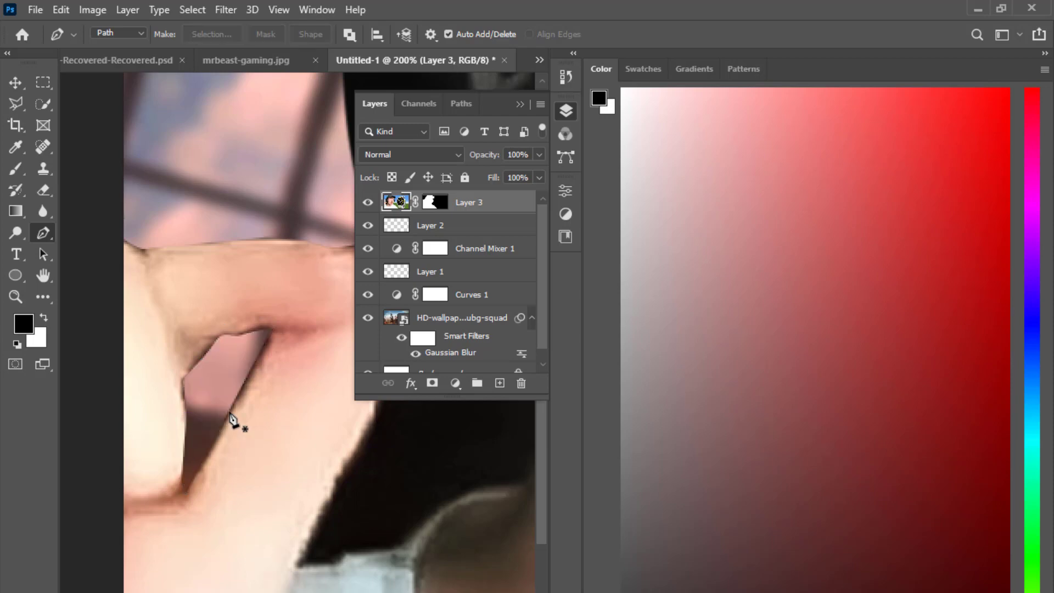
- Outline the gap below the headphone beside the neck and shoulder and make it a selection
{"action": "mouse_move", "coordinate": [235, 418]}
{"action": "left_mouse_down"}
{"action": "mouse_move", "coordinate": [130, 528]}
{"action": "mouse_move", "coordinate": [212, 497]}
{"action": "left_mouse_up"}
{"action": "left_click", "coordinate": [158, 463]}
{"action": "left_click_drag", "start_coordinate": [287, 473], "coordinate": [335, 454]}
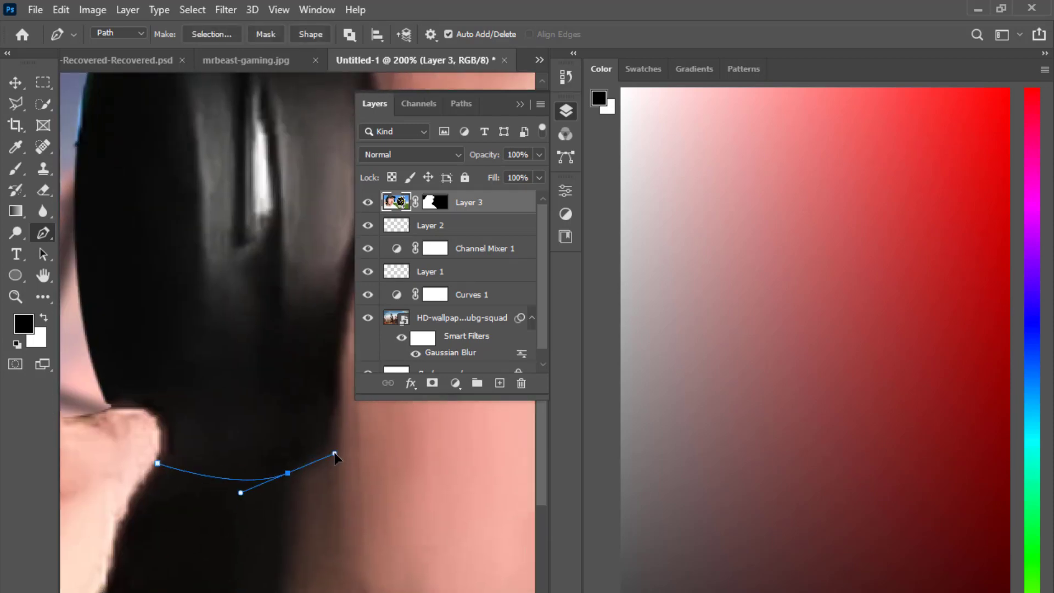
{"action": "left_click_drag", "start_coordinate": [218, 371], "coordinate": [204, 390]}
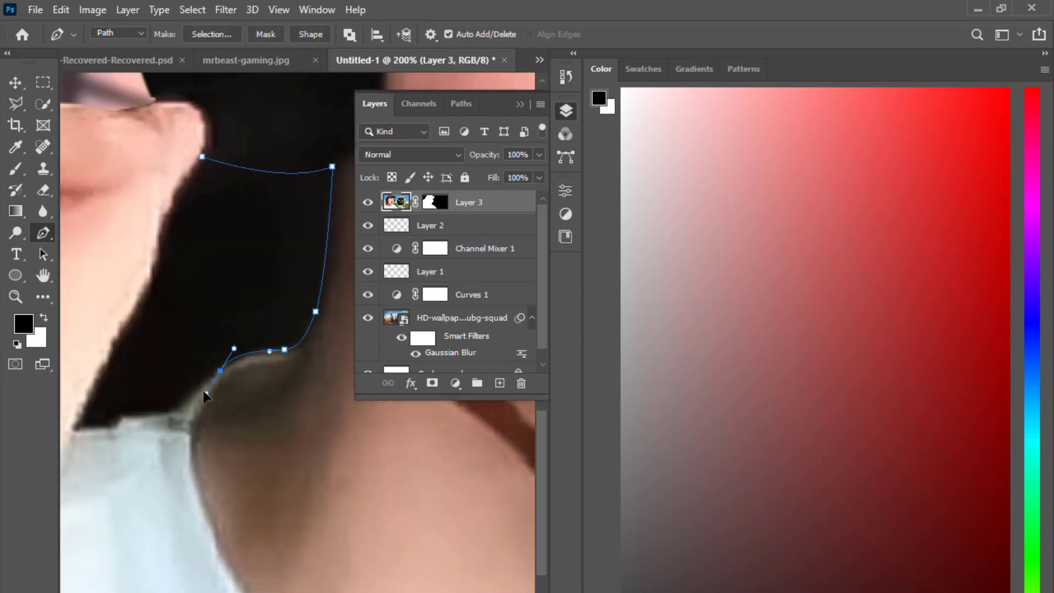
{"action": "left_click", "coordinate": [120, 423]}
{"action": "left_click_drag", "start_coordinate": [119, 424], "coordinate": [174, 460]}
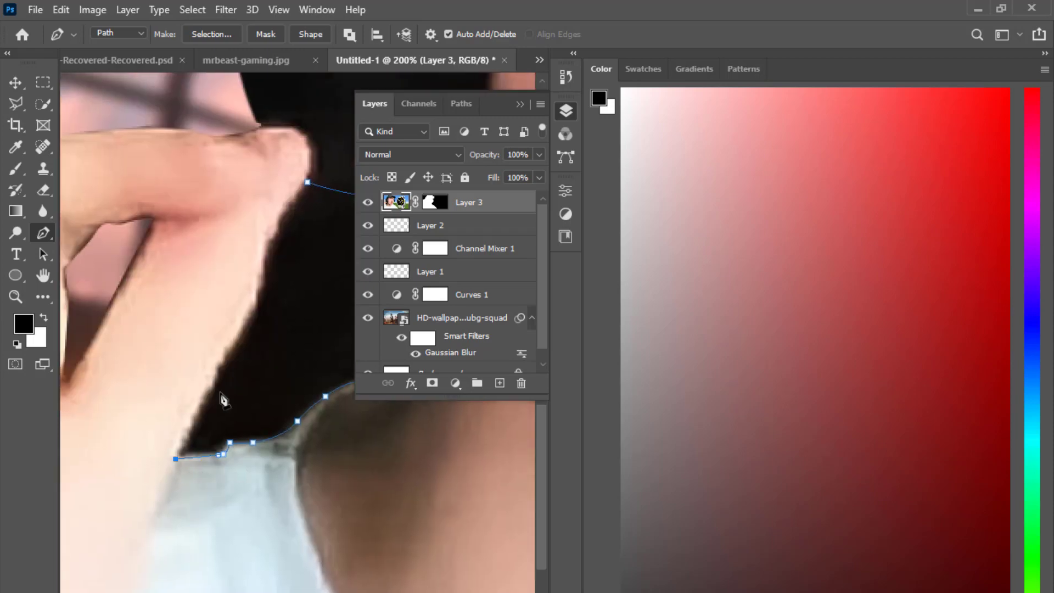
{"action": "left_click", "coordinate": [227, 355]}
{"action": "left_click", "coordinate": [255, 303]}
{"action": "left_click", "coordinate": [307, 182]}
{"action": "key", "text": "ctrl+minus"}
{"action": "key", "text": "ctrl+minus"}
{"action": "key", "text": "ctrl+Return"}
- Undo the accidental grouping, remove the selected gap from the cut-out, deselect and zoom out
{"action": "key", "text": "ctrl+g"}
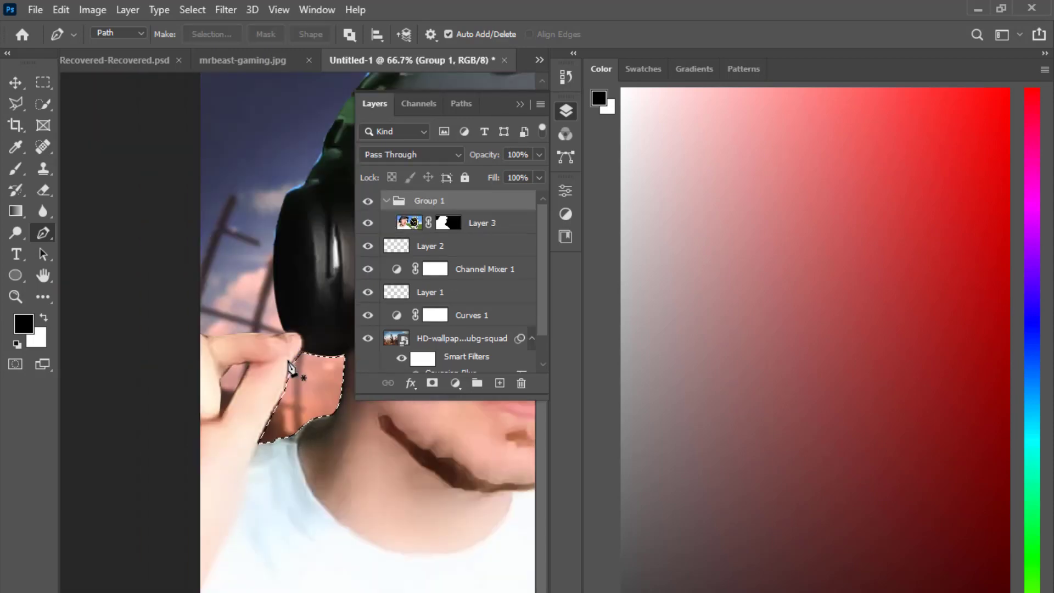
{"action": "key", "text": "ctrl+z"}
{"action": "key", "text": "ctrl+d"}
{"action": "key", "text": "v"}
{"action": "key", "text": "ctrl+minus"}
{"action": "key", "text": "ctrl+minus"}
{"action": "key", "text": "ctrl+minus"}
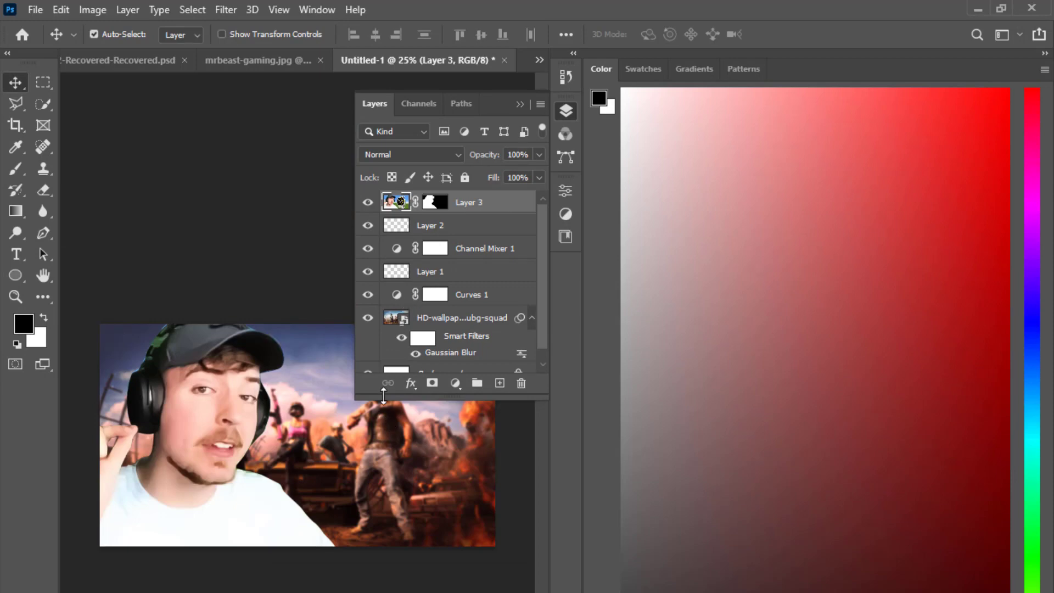
- Give the Layer 3 streamer a red (ff0000) Inner Glow
{"action": "double_click", "coordinate": [499, 207]}
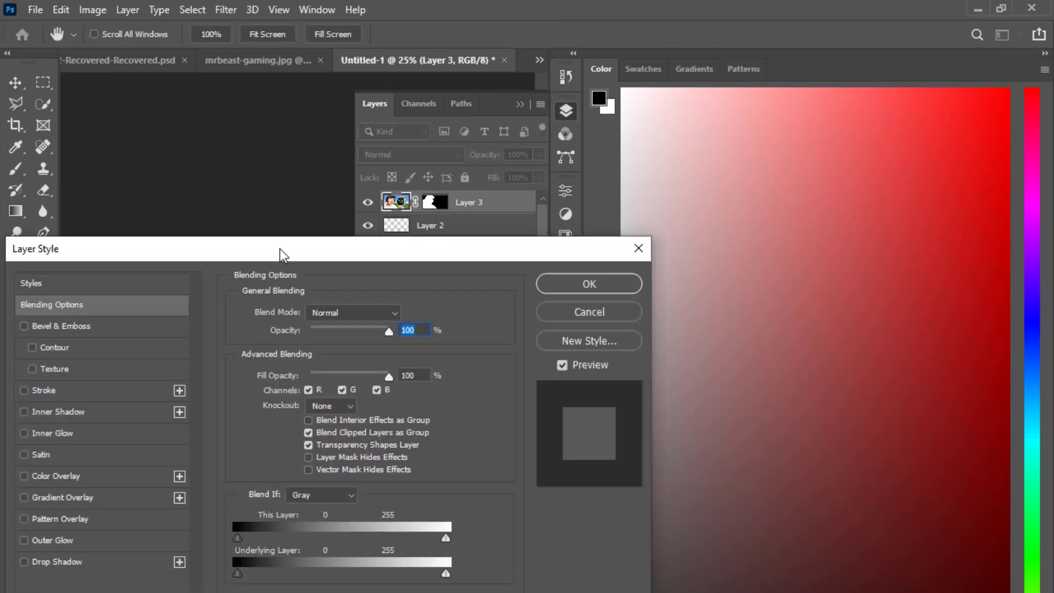
{"action": "left_click_drag", "start_coordinate": [210, 246], "coordinate": [550, 181]}
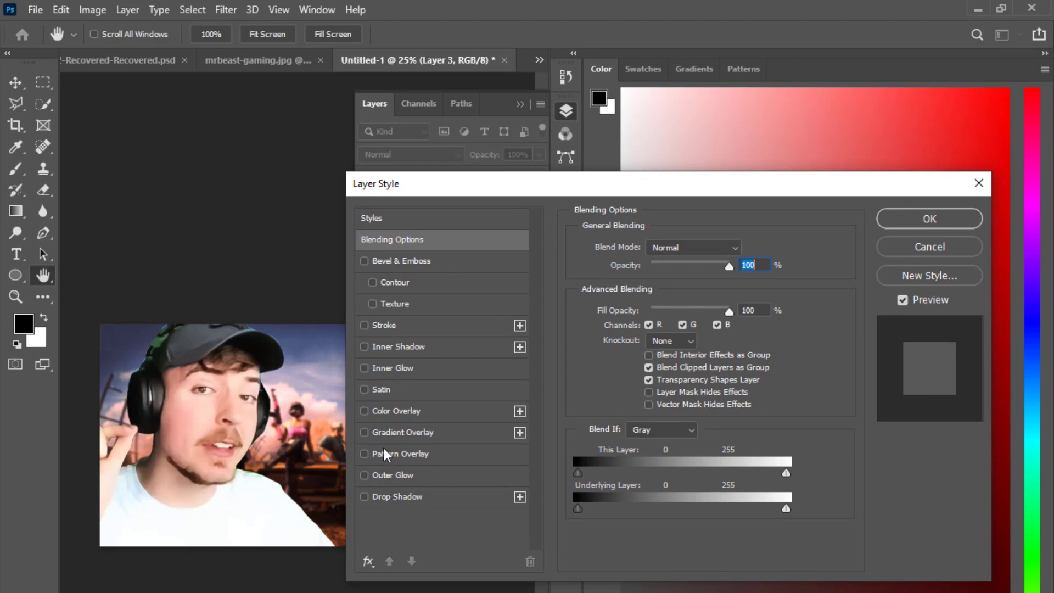
{"action": "left_click", "coordinate": [390, 366]}
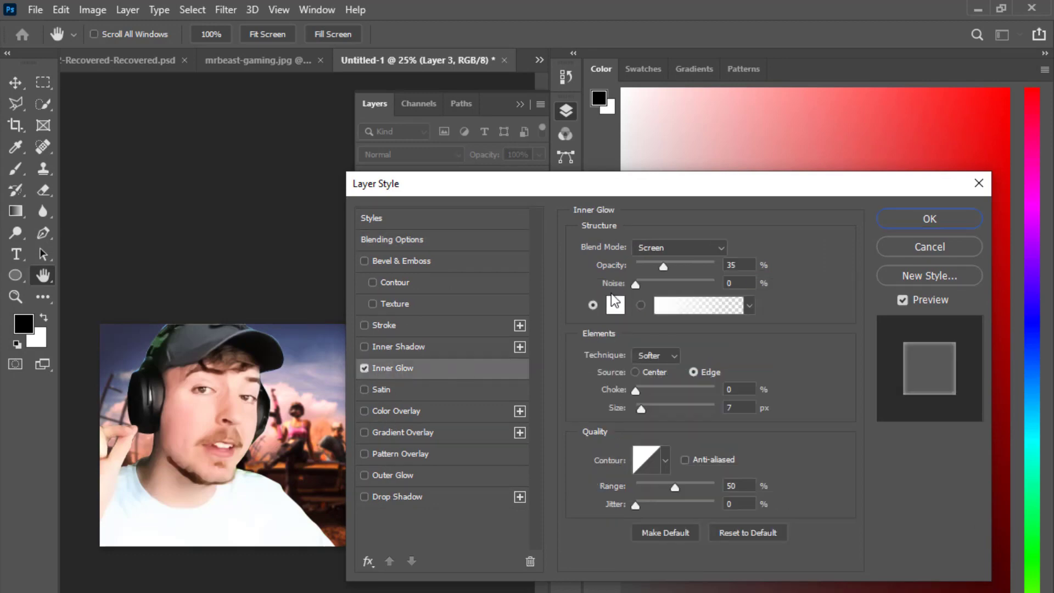
{"action": "left_click_drag", "start_coordinate": [605, 186], "coordinate": [456, 177]}
{"action": "left_click", "coordinate": [467, 295]}
{"action": "type", "text": "ff0000"}
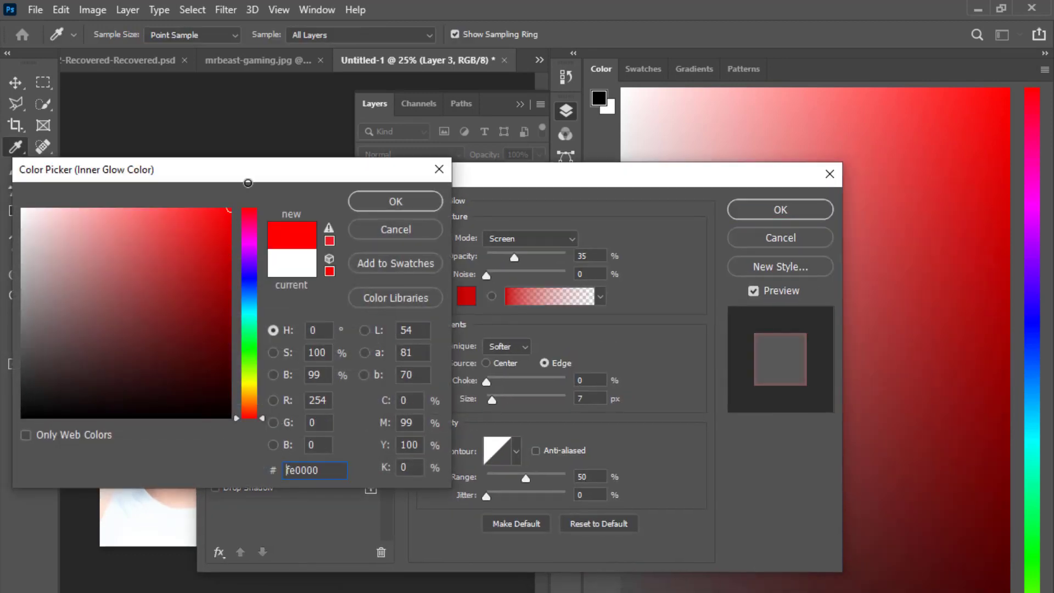
{"action": "left_click", "coordinate": [370, 204]}
{"action": "left_click_drag", "start_coordinate": [383, 180], "coordinate": [504, 186]}
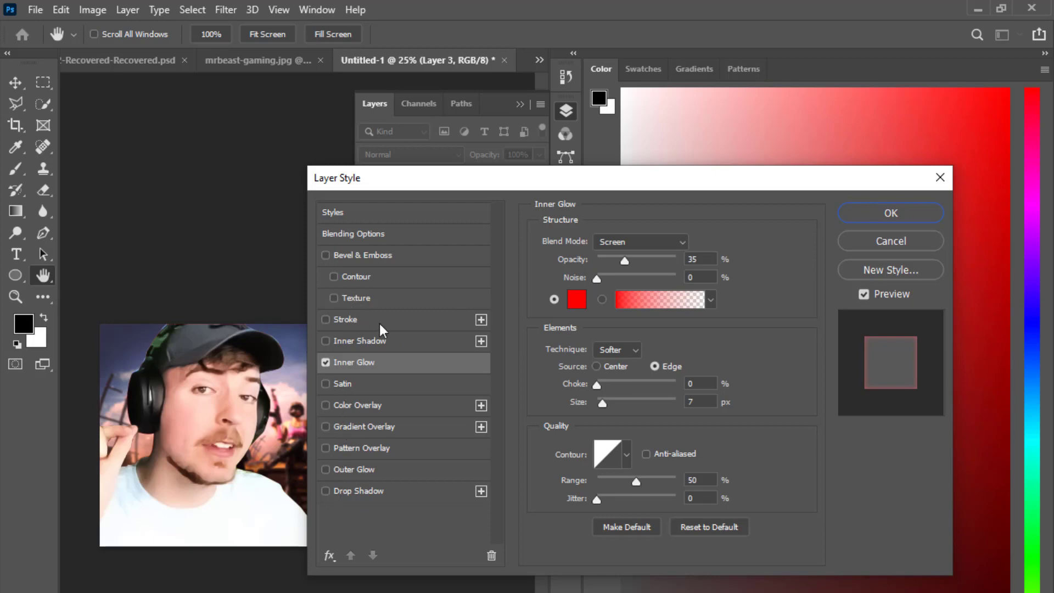
- Add an orange 9 px Stroke centred on the streamer's edge and apply the styles
{"action": "left_click", "coordinate": [343, 318]}
{"action": "left_click", "coordinate": [576, 360]}
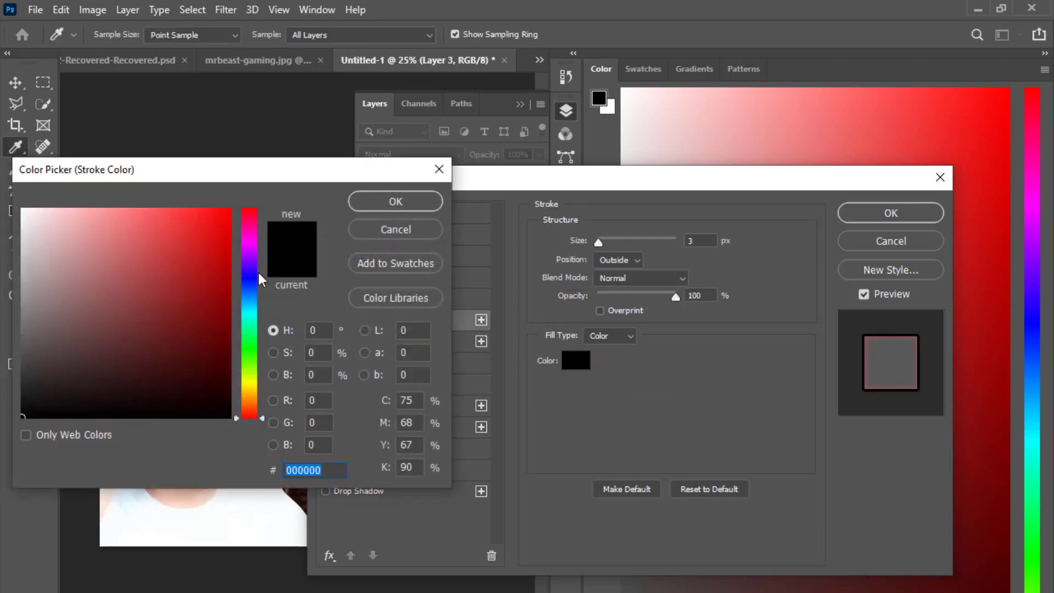
{"action": "left_click_drag", "start_coordinate": [258, 392], "coordinate": [258, 399]}
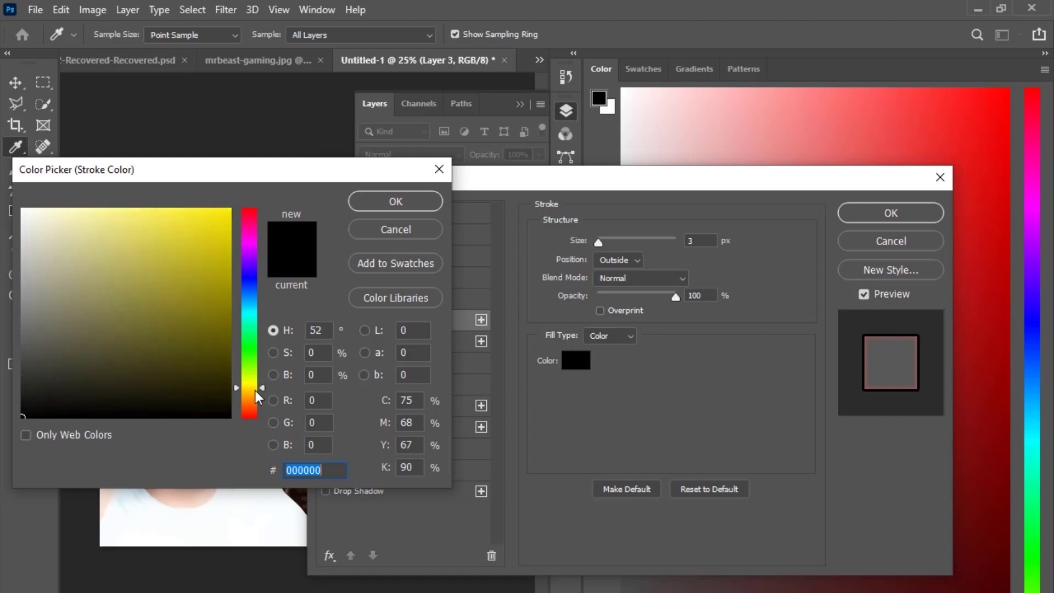
{"action": "left_click_drag", "start_coordinate": [224, 238], "coordinate": [230, 209]}
{"action": "left_click", "coordinate": [391, 202]}
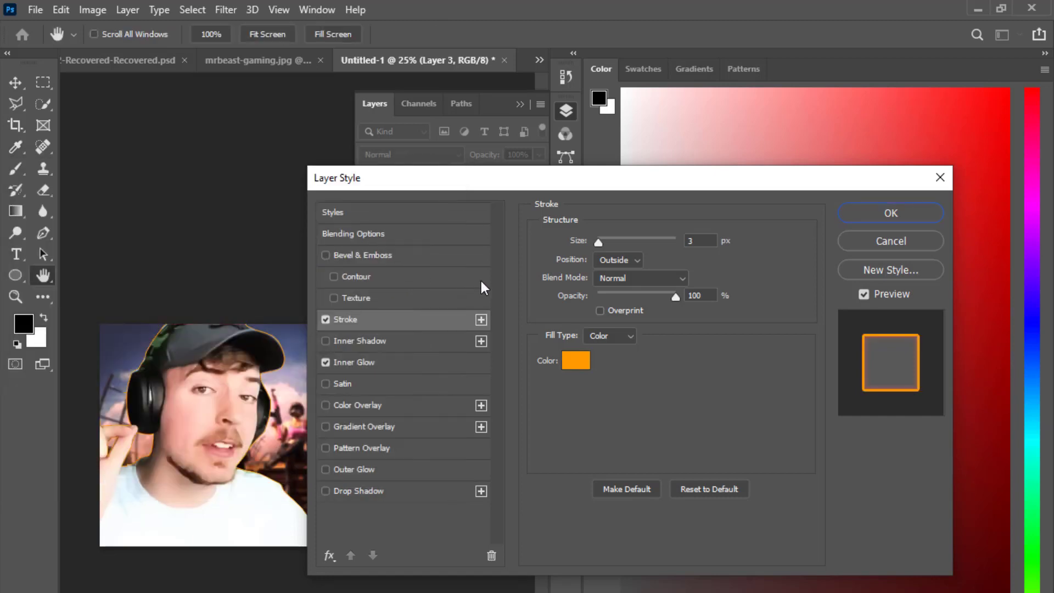
{"action": "left_click_drag", "start_coordinate": [599, 241], "coordinate": [604, 242]}
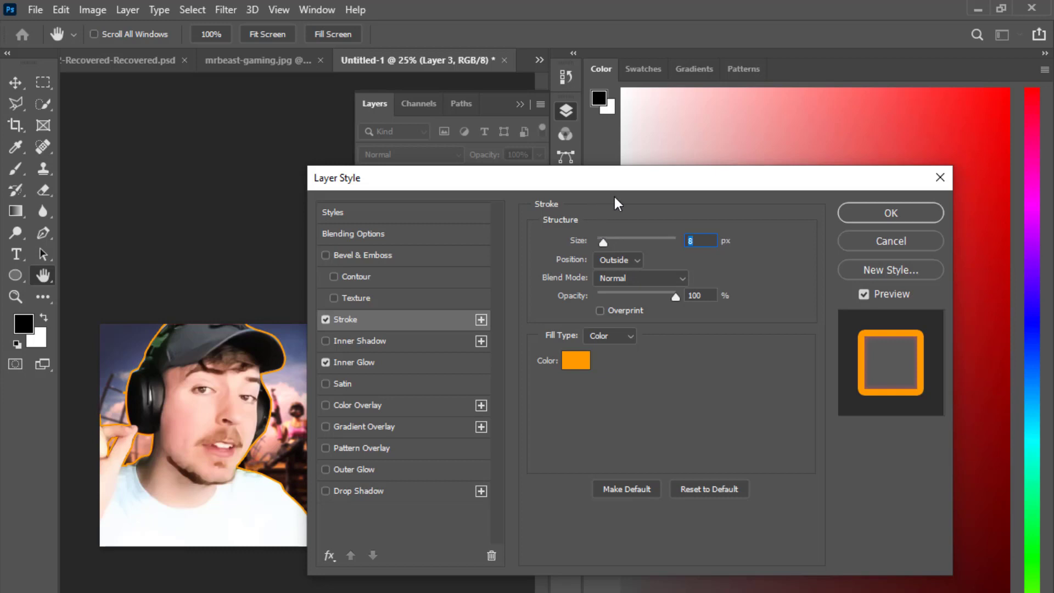
{"action": "left_click_drag", "start_coordinate": [606, 245], "coordinate": [603, 246]}
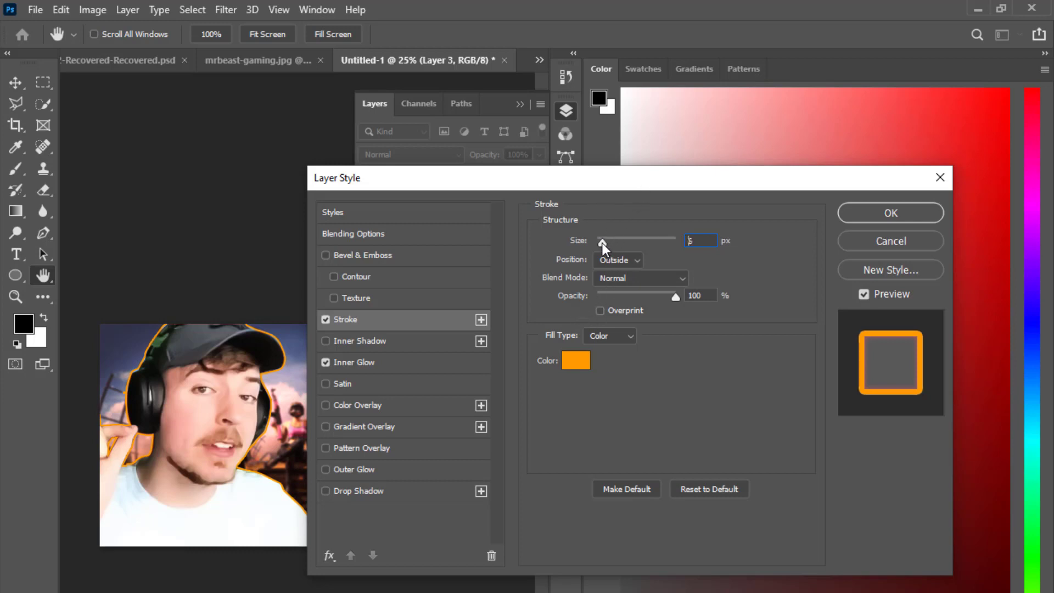
{"action": "left_click", "coordinate": [617, 261]}
{"action": "left_click", "coordinate": [614, 297]}
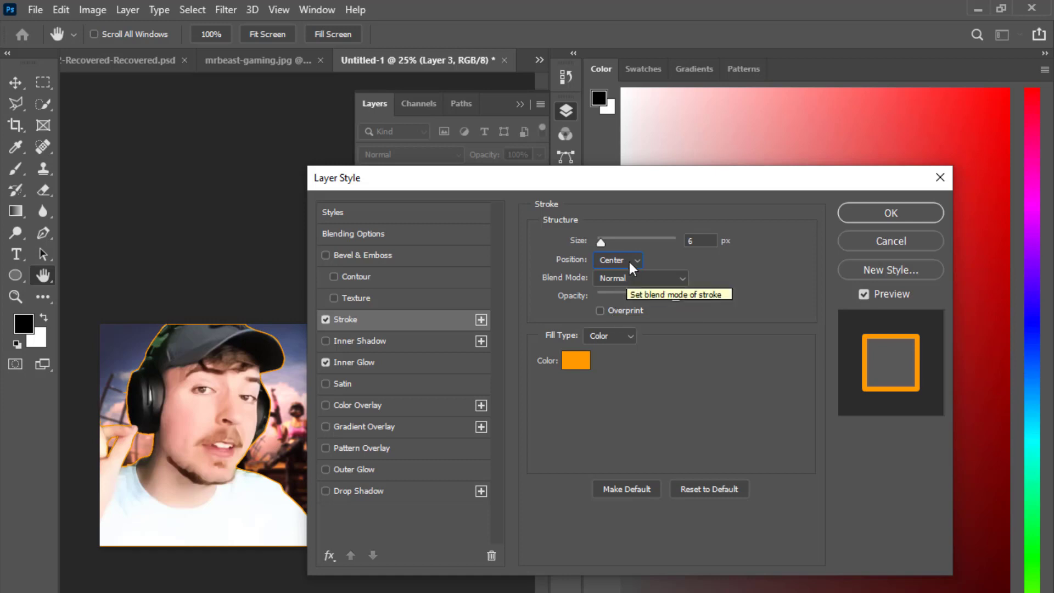
{"action": "left_click", "coordinate": [700, 241]}
{"action": "key", "text": "Up"}
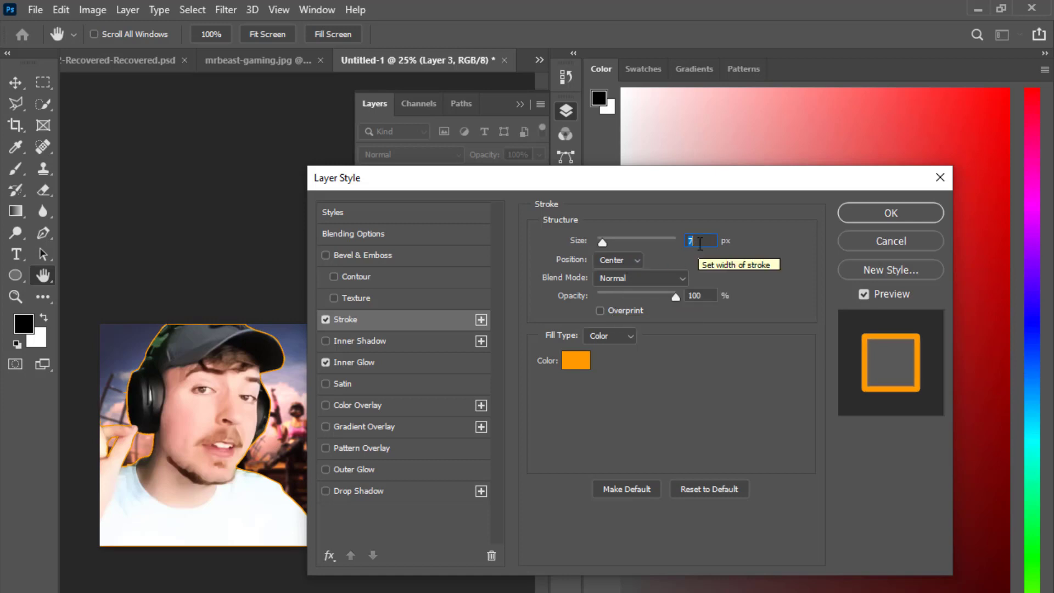
{"action": "key", "text": "Up"}
{"action": "key", "text": "Up"}
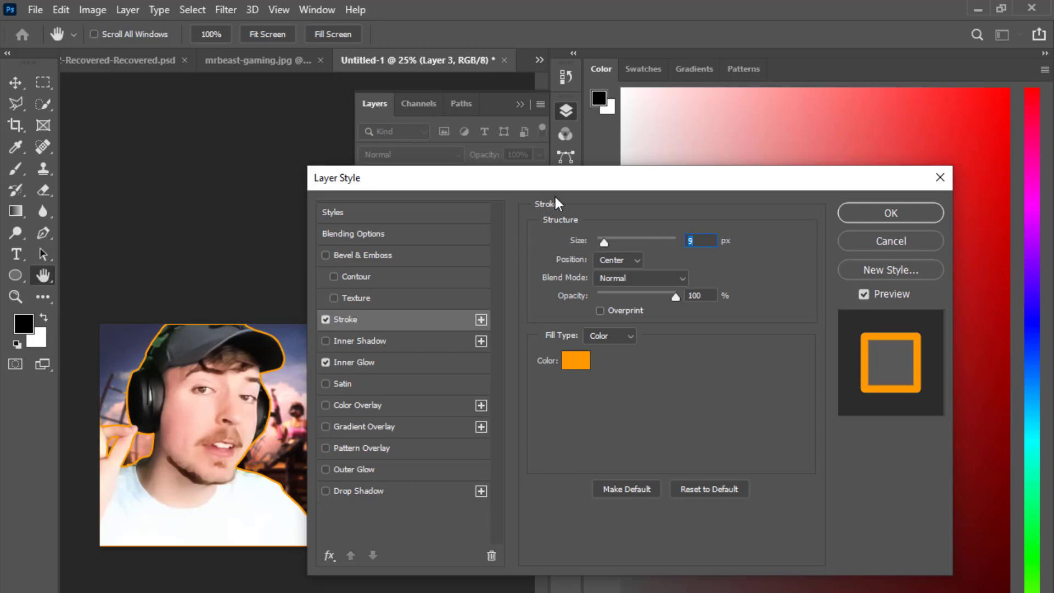
{"action": "key", "text": "Return"}
- Try an Exposure adjustment layer, then delete it
{"action": "left_click", "coordinate": [459, 509]}
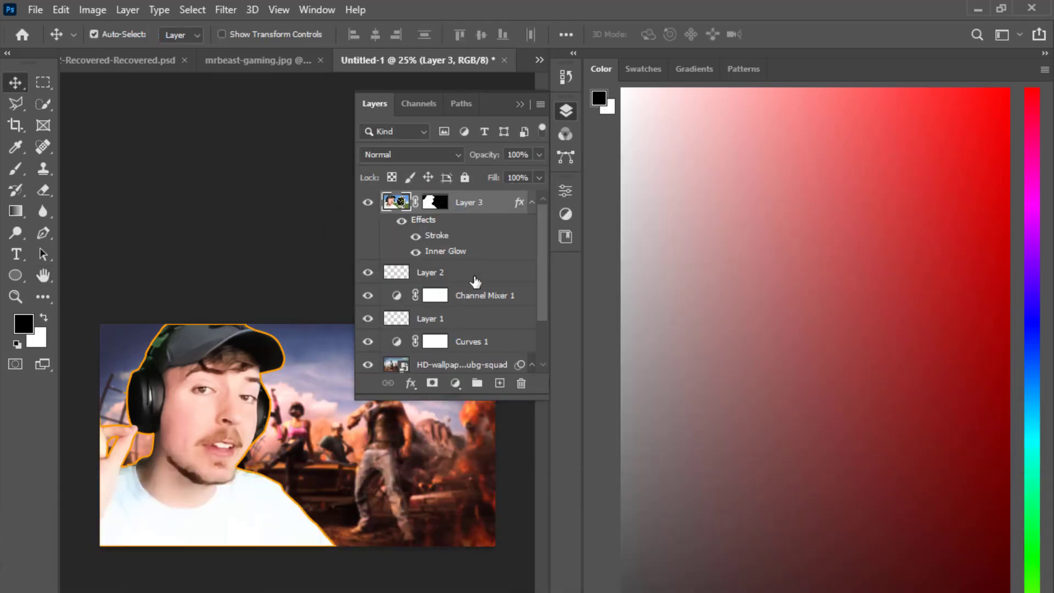
{"action": "left_click", "coordinate": [455, 383]}
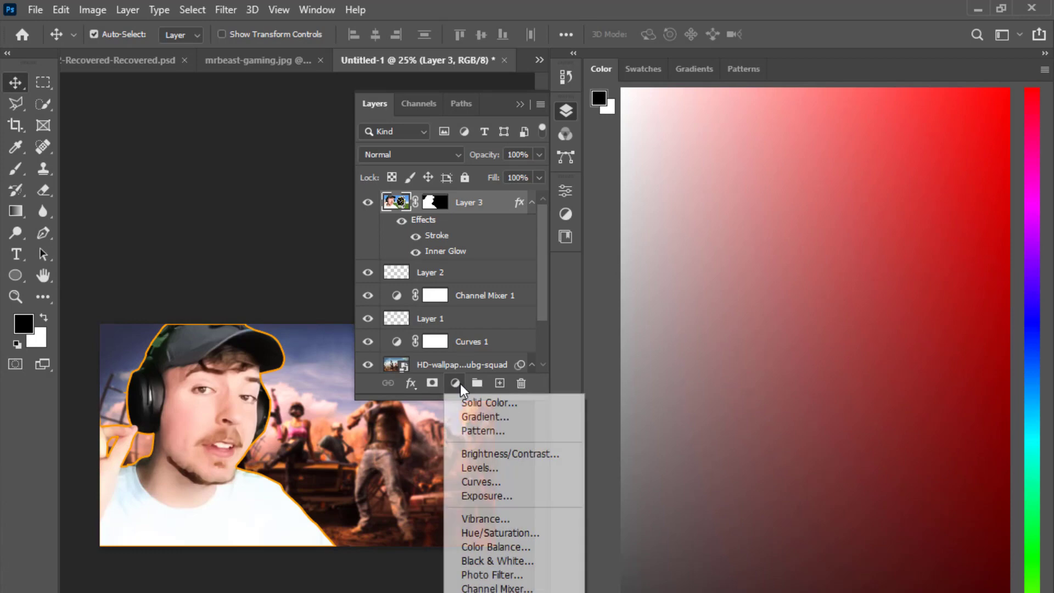
{"action": "left_click", "coordinate": [483, 497]}
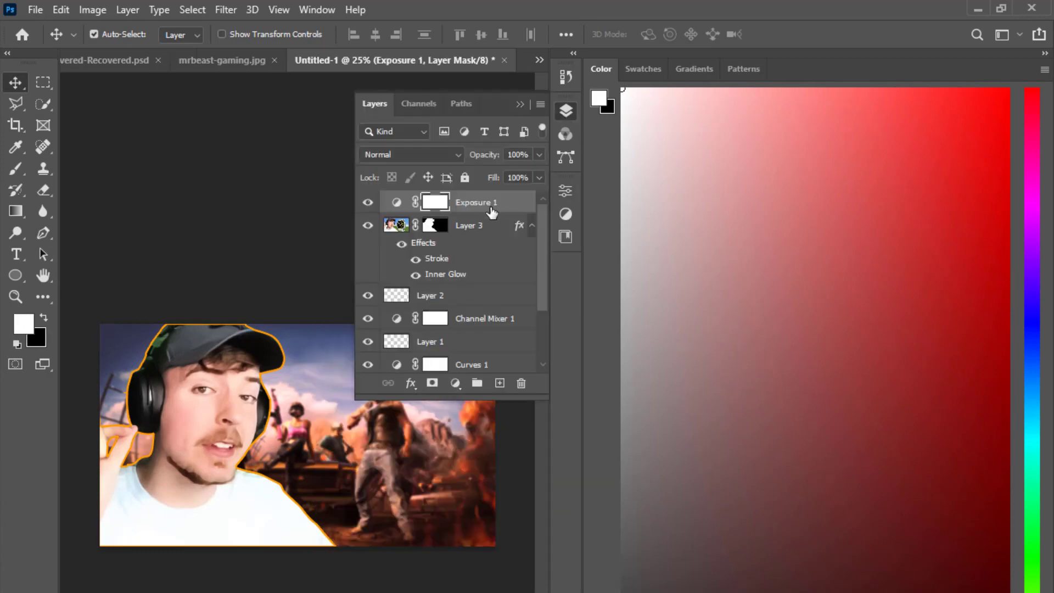
{"action": "left_click_drag", "start_coordinate": [491, 213], "coordinate": [521, 382]}
- Add a Curves adjustment darkening the midtones, clipped to Layer 3
{"action": "left_click", "coordinate": [396, 202]}
{"action": "left_click", "coordinate": [455, 383]}
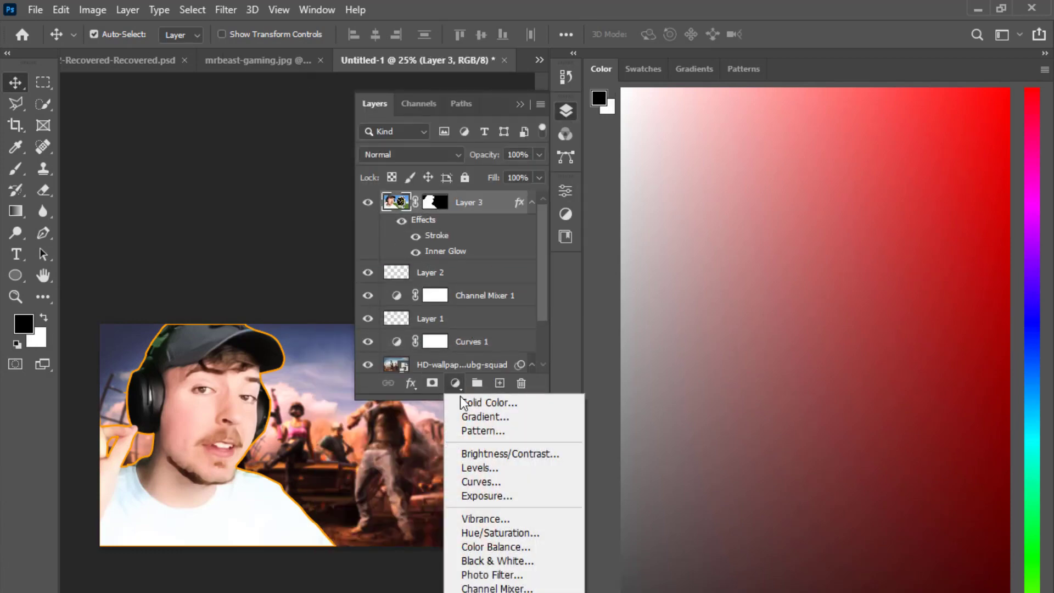
{"action": "left_click", "coordinate": [480, 481]}
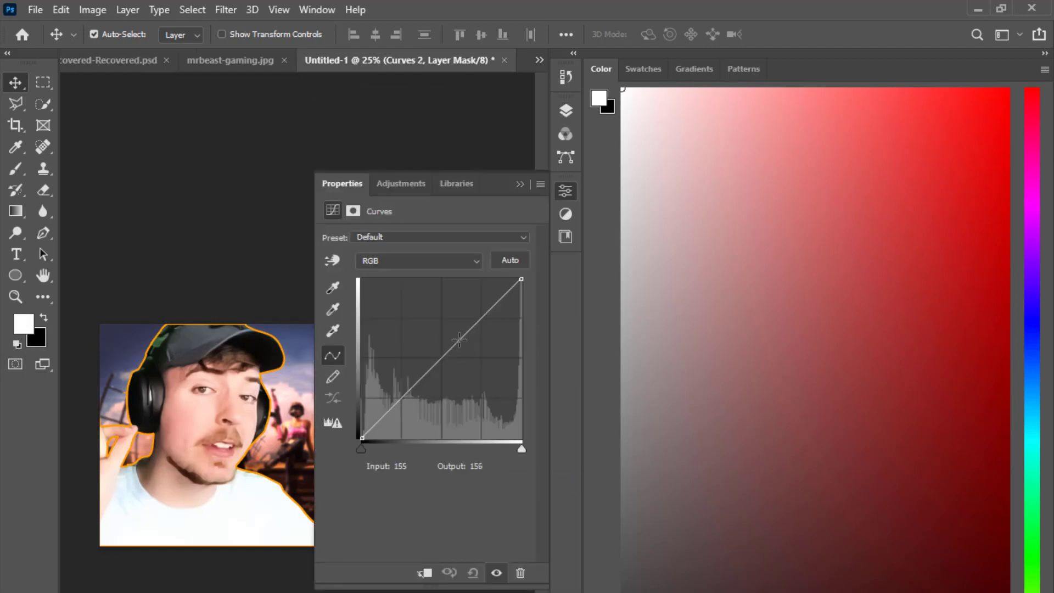
{"action": "left_click_drag", "start_coordinate": [459, 339], "coordinate": [445, 367]}
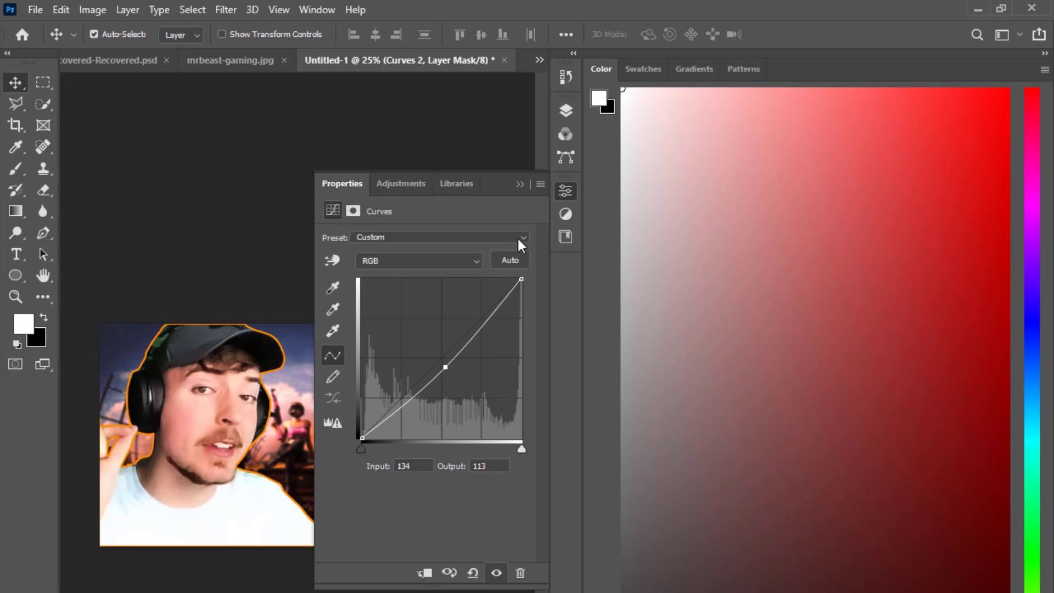
{"action": "left_click", "coordinate": [520, 183]}
{"action": "left_click", "coordinate": [566, 110]}
{"action": "left_click", "coordinate": [399, 213], "text": "alt"}
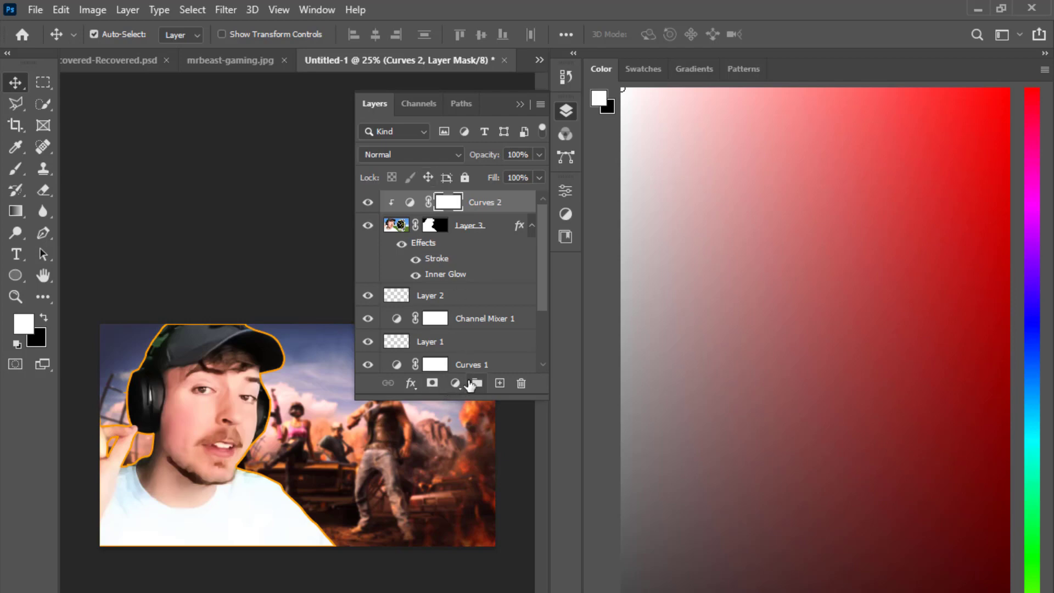
- Add Color Balance pushing midtones toward yellow and red, shadows toward red and blue
{"action": "left_click", "coordinate": [455, 382]}
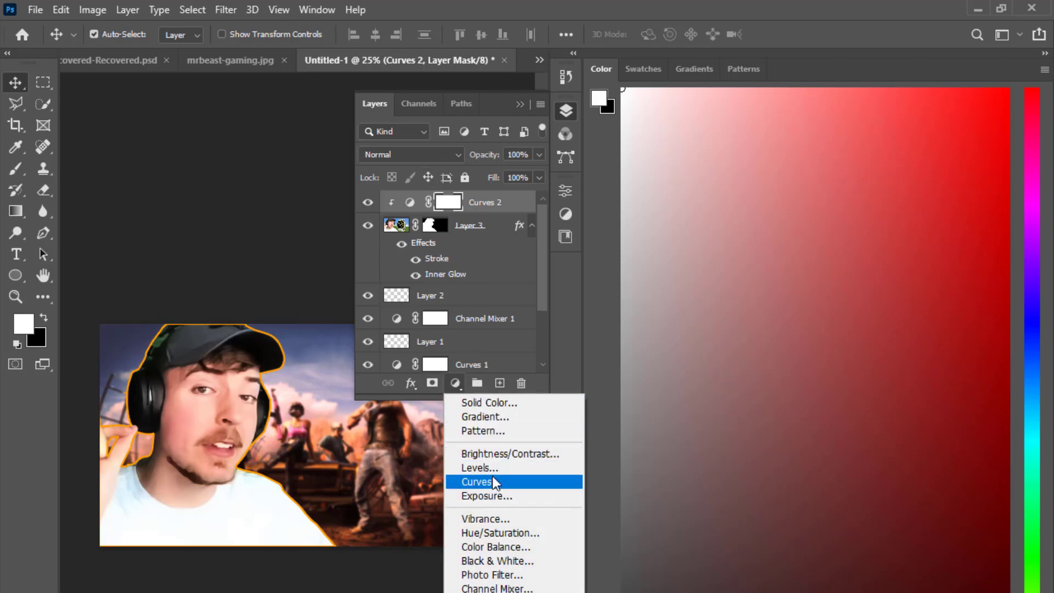
{"action": "left_click", "coordinate": [490, 548]}
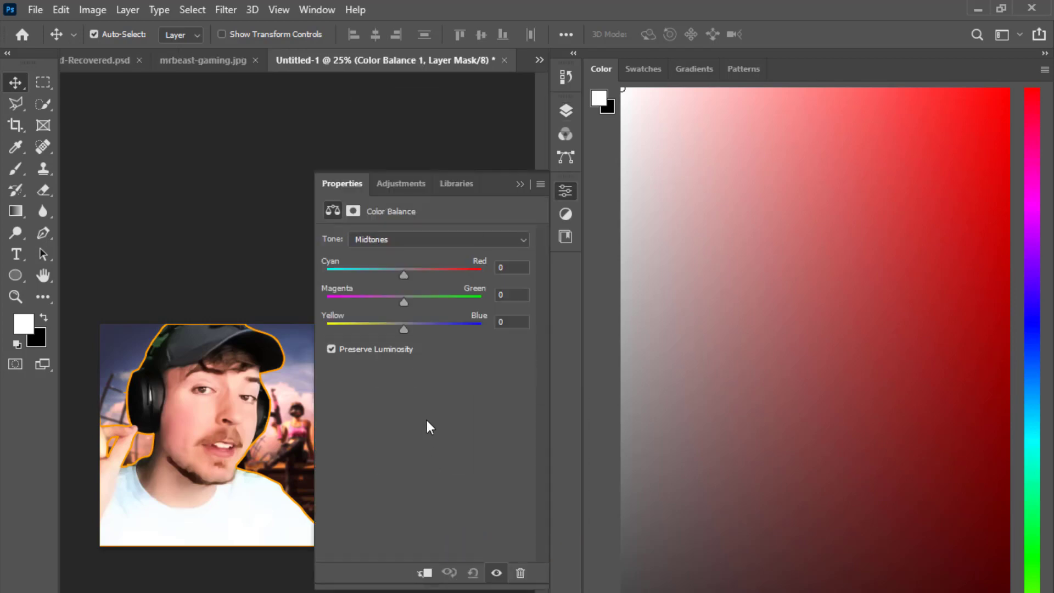
{"action": "left_click_drag", "start_coordinate": [405, 325], "coordinate": [399, 324]}
{"action": "mouse_move", "coordinate": [404, 278]}
{"action": "left_mouse_down"}
{"action": "mouse_move", "coordinate": [392, 299]}
{"action": "mouse_move", "coordinate": [403, 301]}
{"action": "mouse_move", "coordinate": [406, 275]}
{"action": "left_mouse_up"}
{"action": "left_click", "coordinate": [405, 242]}
{"action": "left_click", "coordinate": [405, 252]}
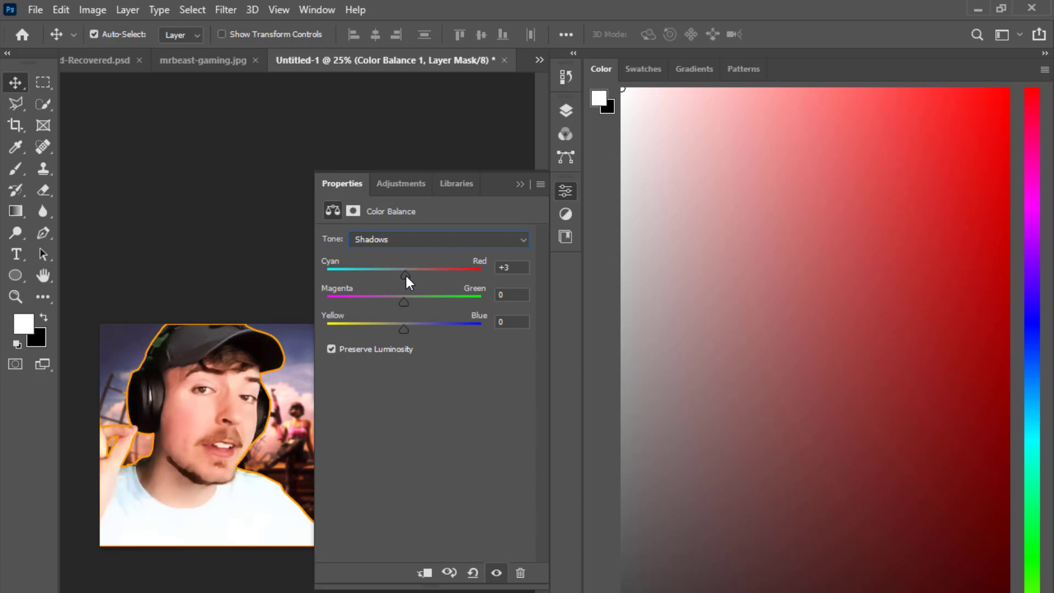
{"action": "left_click_drag", "start_coordinate": [404, 329], "coordinate": [399, 300]}
- Clip Color Balance 1 to the streamer layer
{"action": "left_click", "coordinate": [443, 239]}
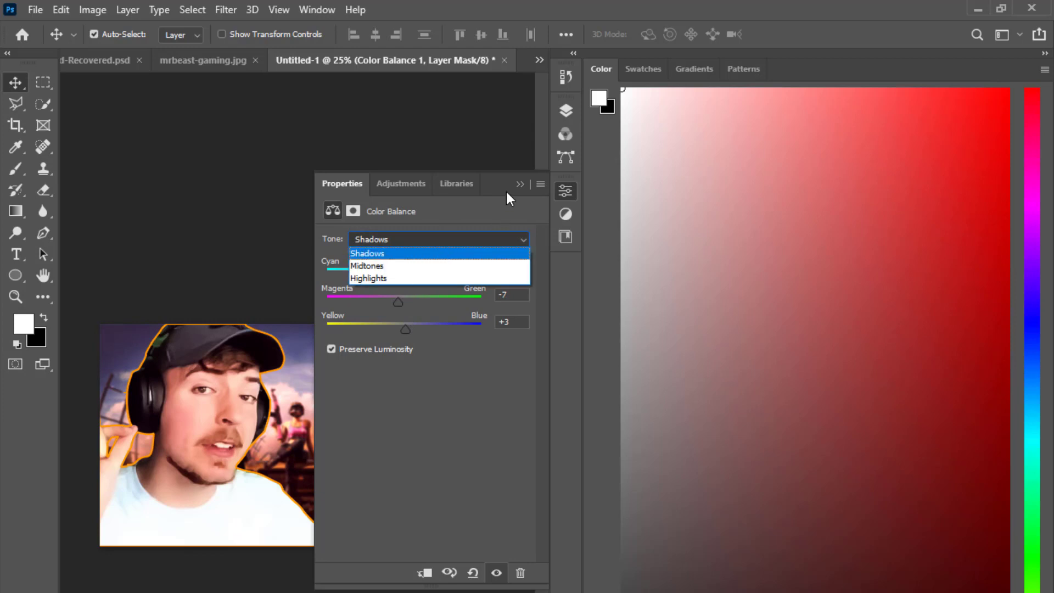
{"action": "left_click", "coordinate": [546, 146]}
{"action": "left_click", "coordinate": [565, 109]}
{"action": "right_click", "coordinate": [470, 205]}
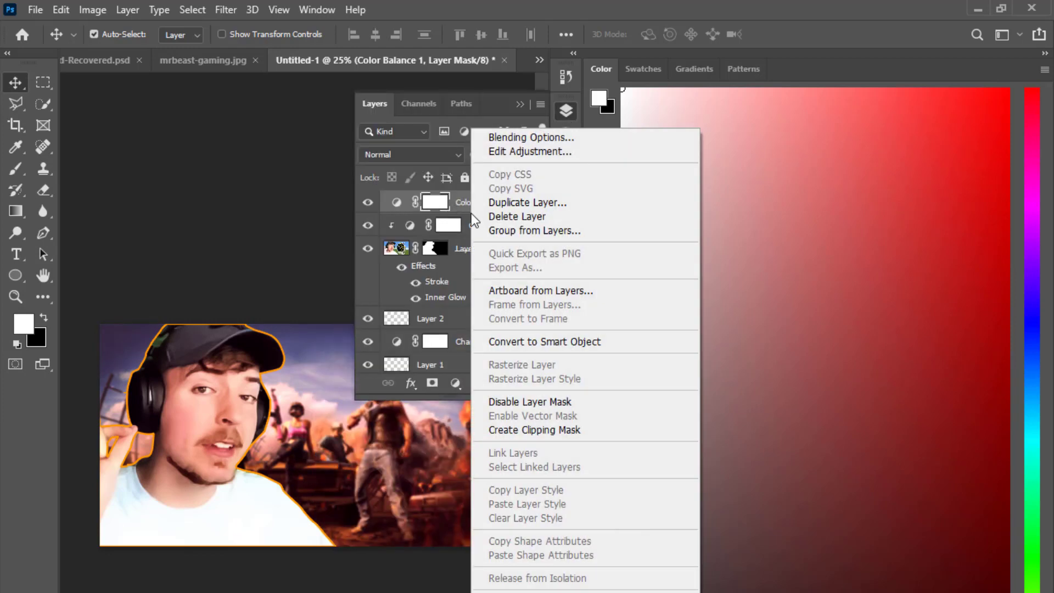
{"action": "left_click", "coordinate": [515, 433]}
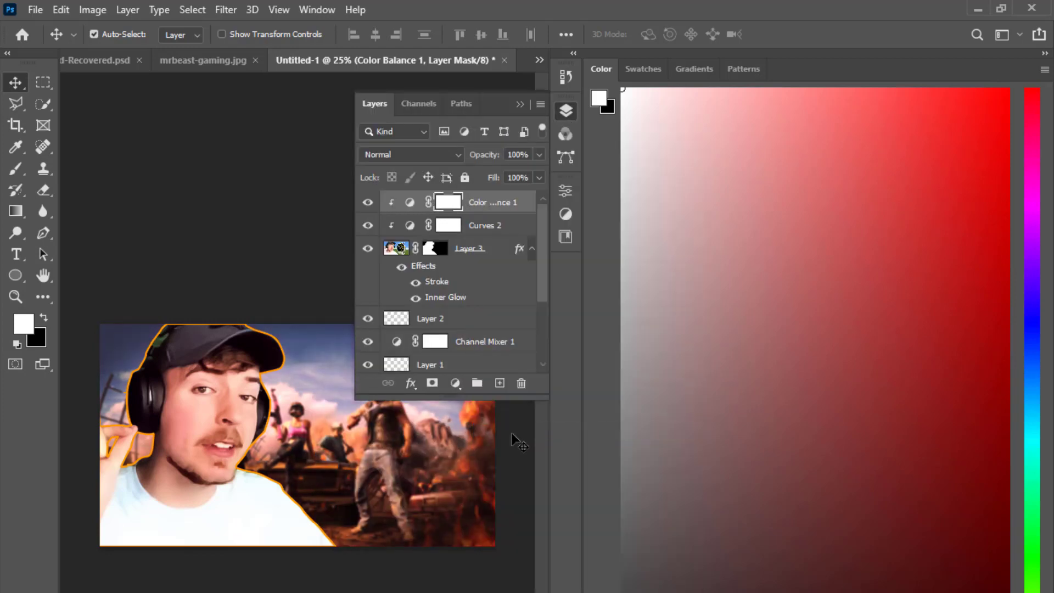
{"action": "left_click", "coordinate": [516, 105]}
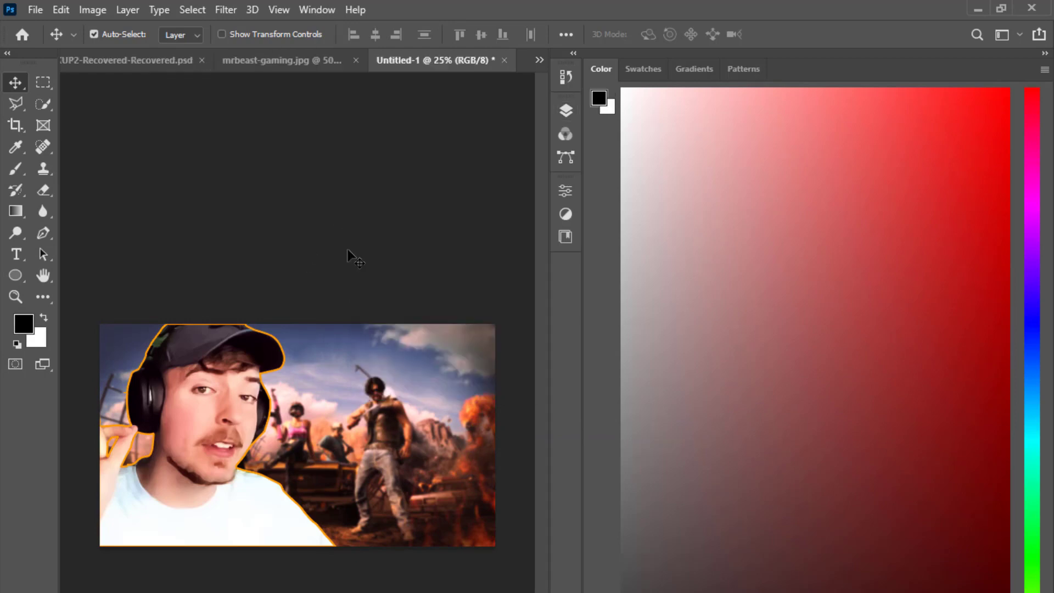
- Zoom in and pan so the streamer and PUBG scene fill the window
{"action": "key", "text": "ctrl+plus"}
{"action": "key", "text": "ctrl+plus"}
{"action": "scroll", "coordinate": [348, 251], "scroll_direction": "down", "scroll_amount": 4}
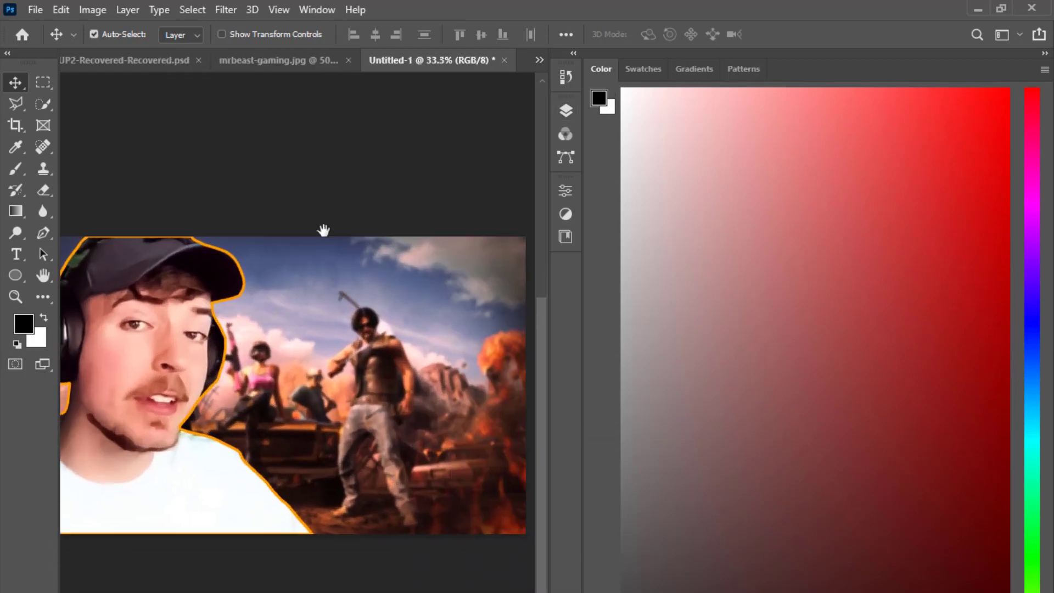
{"action": "left_click_drag", "start_coordinate": [391, 215], "coordinate": [269, 265]}
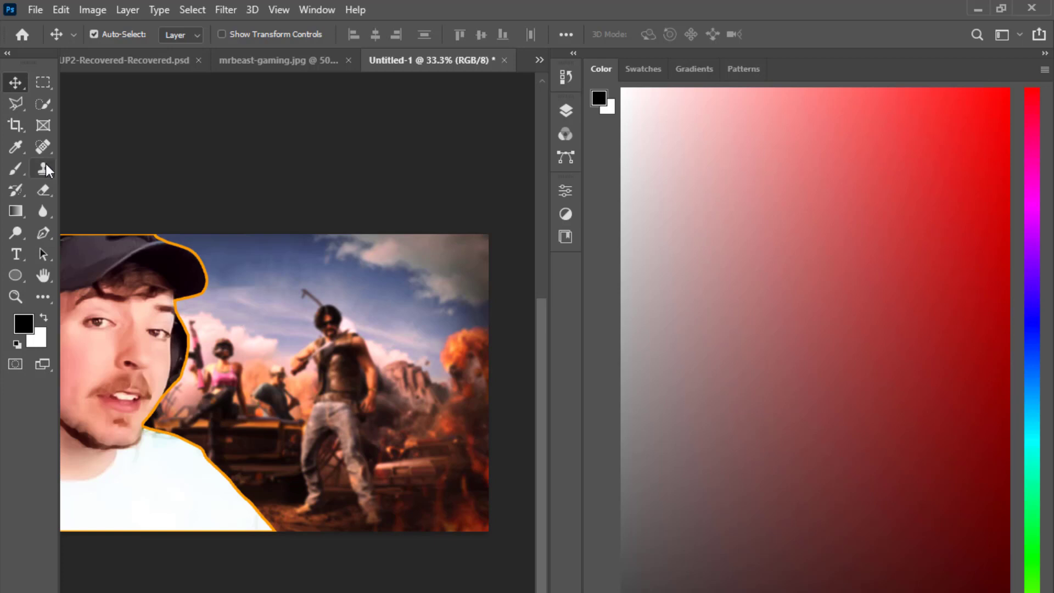
- Add a large 'PUBG' title and colour it white (#ffffff)
{"action": "left_click", "coordinate": [15, 254]}
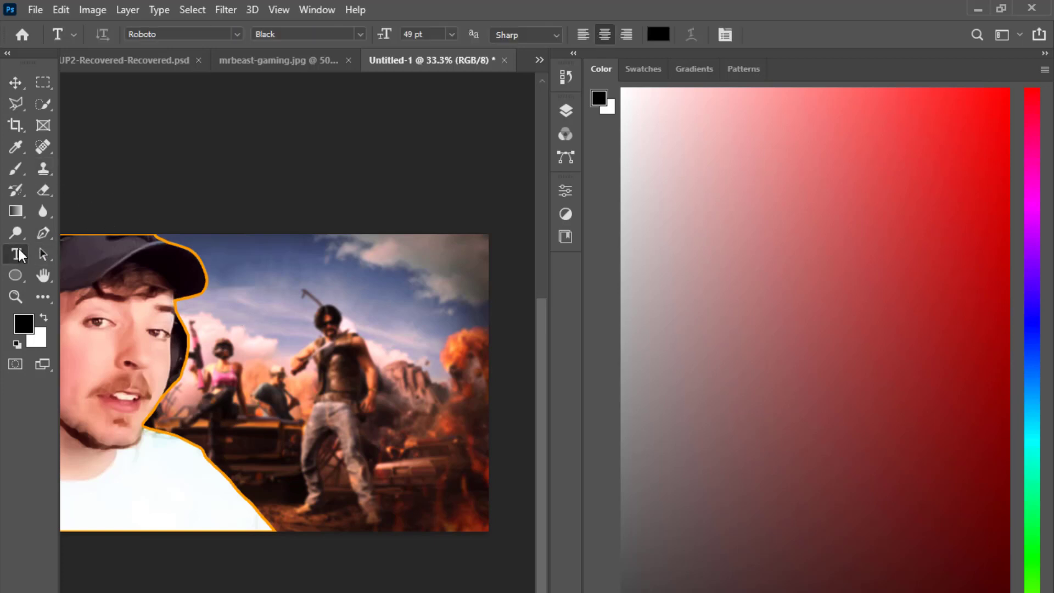
{"action": "left_click", "coordinate": [291, 347]}
{"action": "key", "text": "BackSpace"}
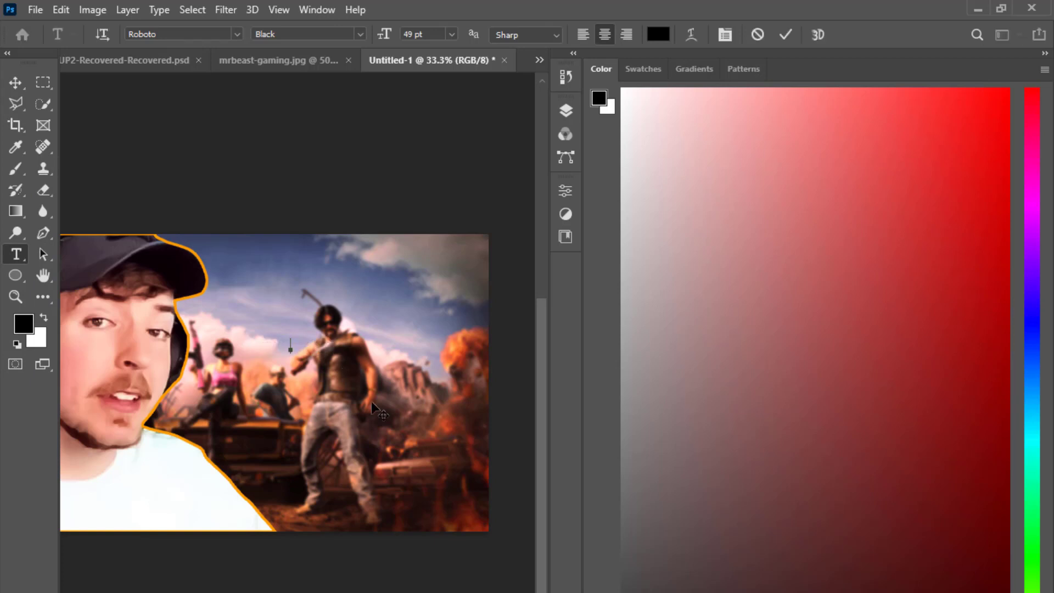
{"action": "type", "text": "PUBG"}
{"action": "left_click", "coordinate": [14, 81]}
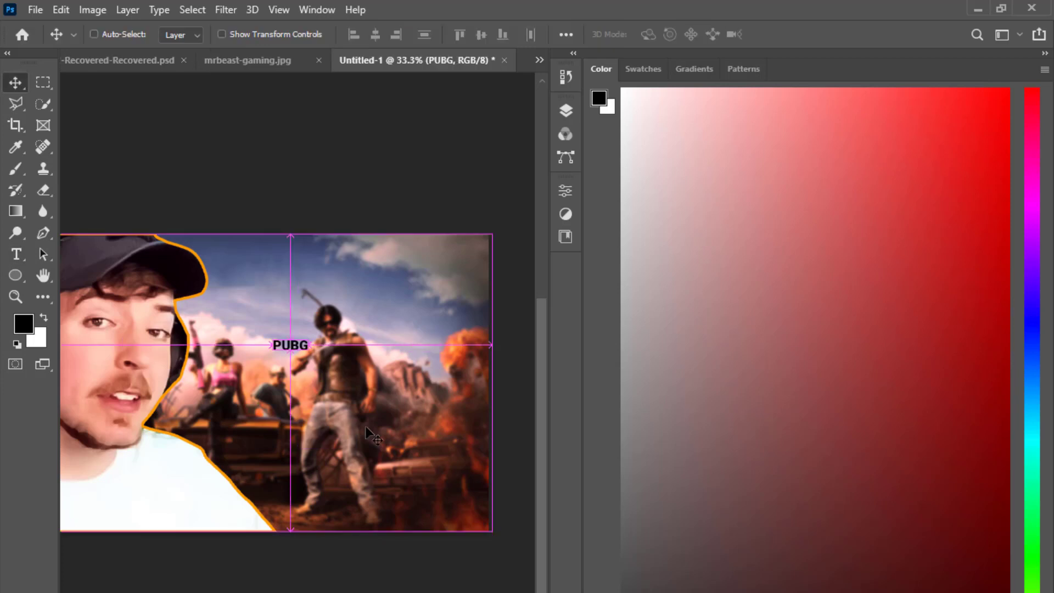
{"action": "key", "text": "ctrl+t"}
{"action": "left_click_drag", "start_coordinate": [308, 352], "coordinate": [325, 403]}
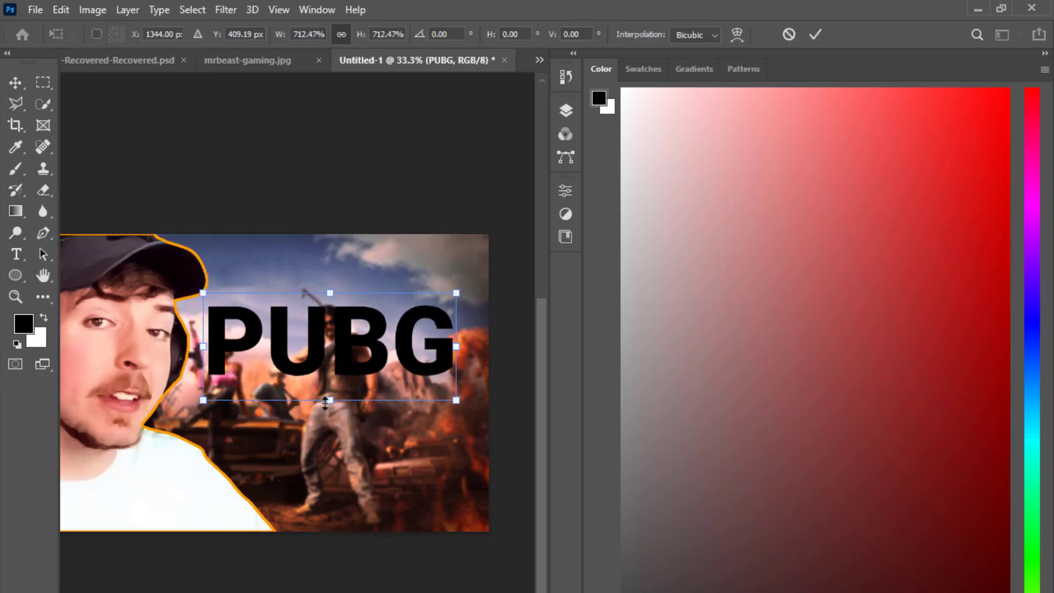
{"action": "left_click", "coordinate": [14, 83]}
{"action": "left_click", "coordinate": [565, 191]}
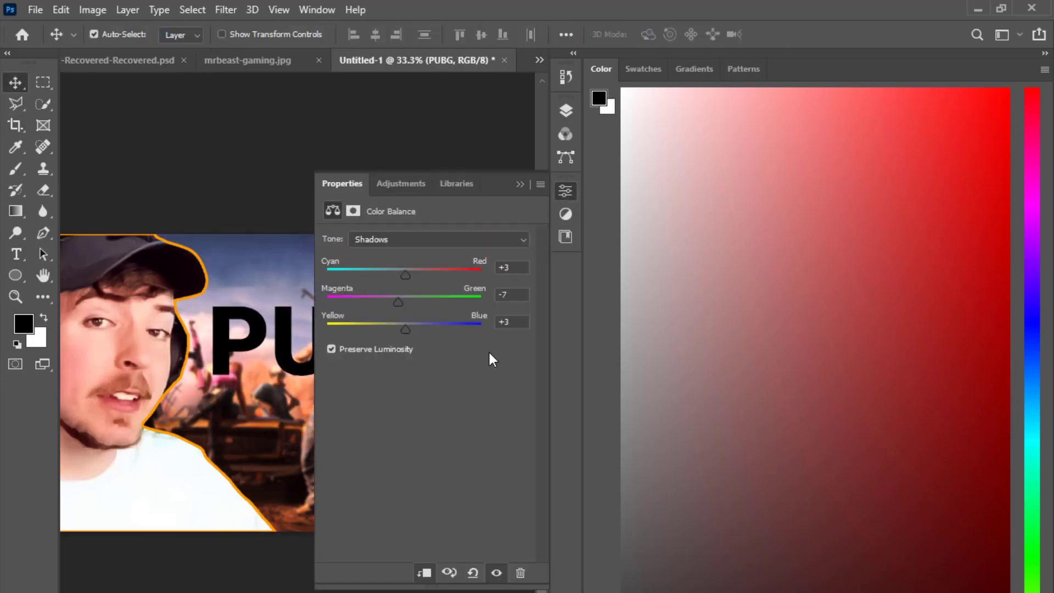
{"action": "type", "text": "ffffff"}
{"action": "left_click", "coordinate": [393, 200]}
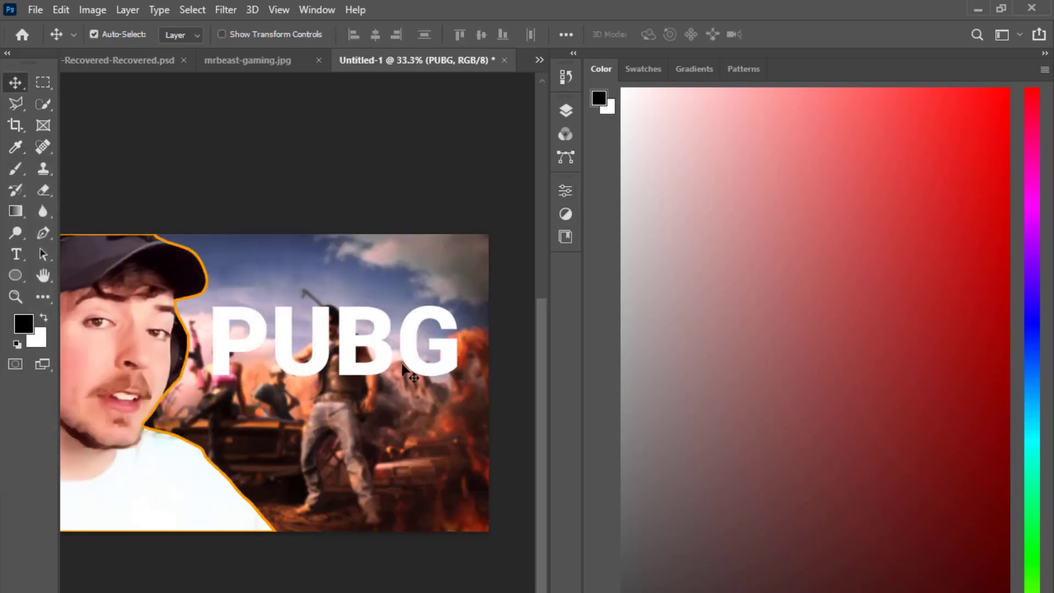
- Add a 'MOBILE PLAYING CHALLENGE' subtitle under PUBG, enlarged to the title's width
{"action": "left_click", "coordinate": [16, 254]}
{"action": "left_click", "coordinate": [284, 442]}
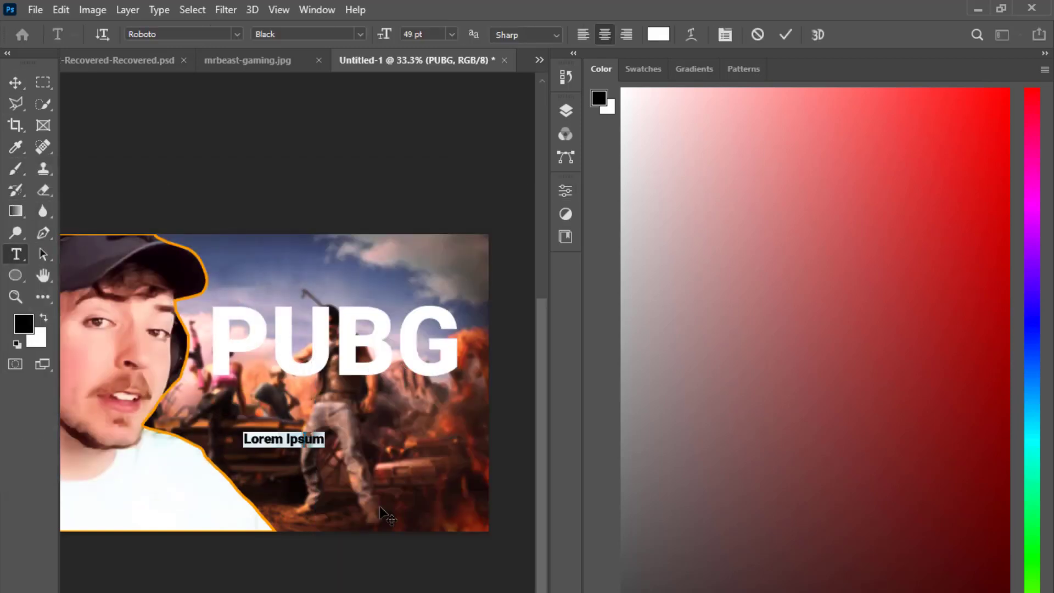
{"action": "key", "text": "BackSpace"}
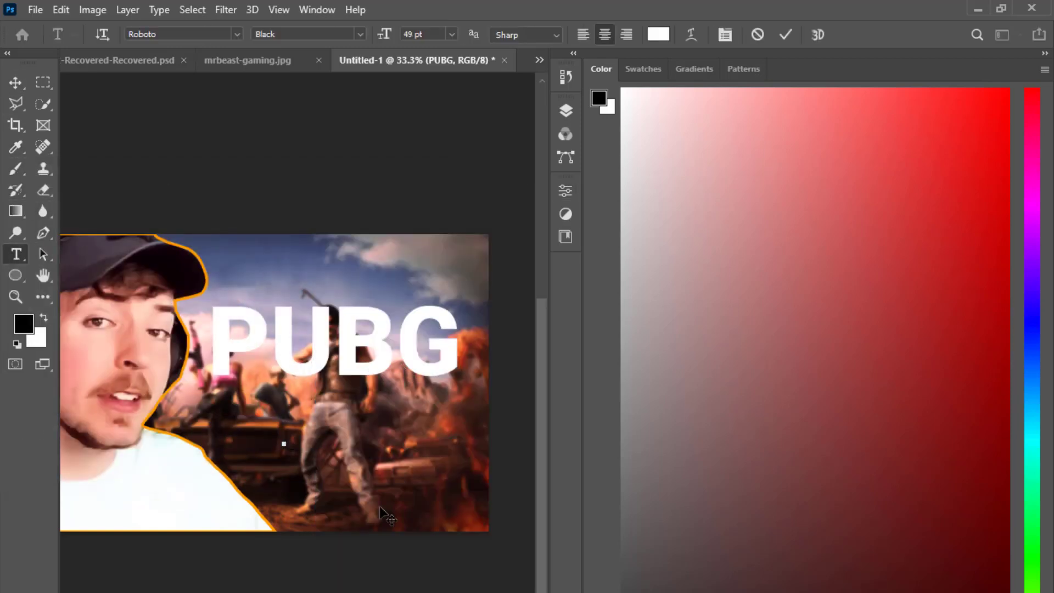
{"action": "type", "text": "mobile"}
{"action": "key", "text": "BackSpace"}
{"action": "key", "text": "BackSpace"}
{"action": "key", "text": "BackSpace"}
{"action": "type", "text": "M"}
{"action": "type", "text": "OBILE P"}
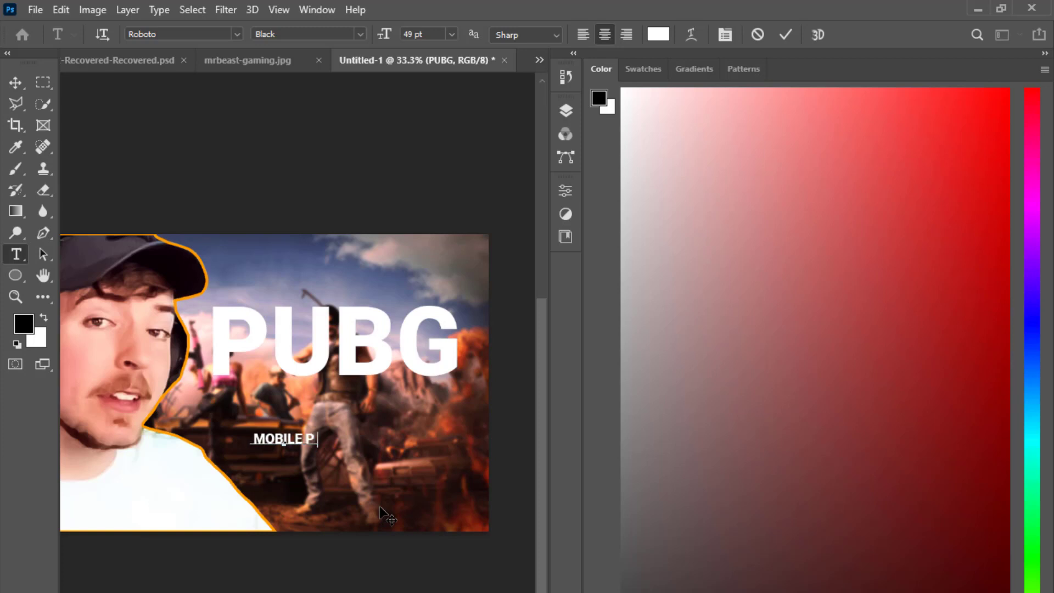
{"action": "type", "text": "LAYING C"}
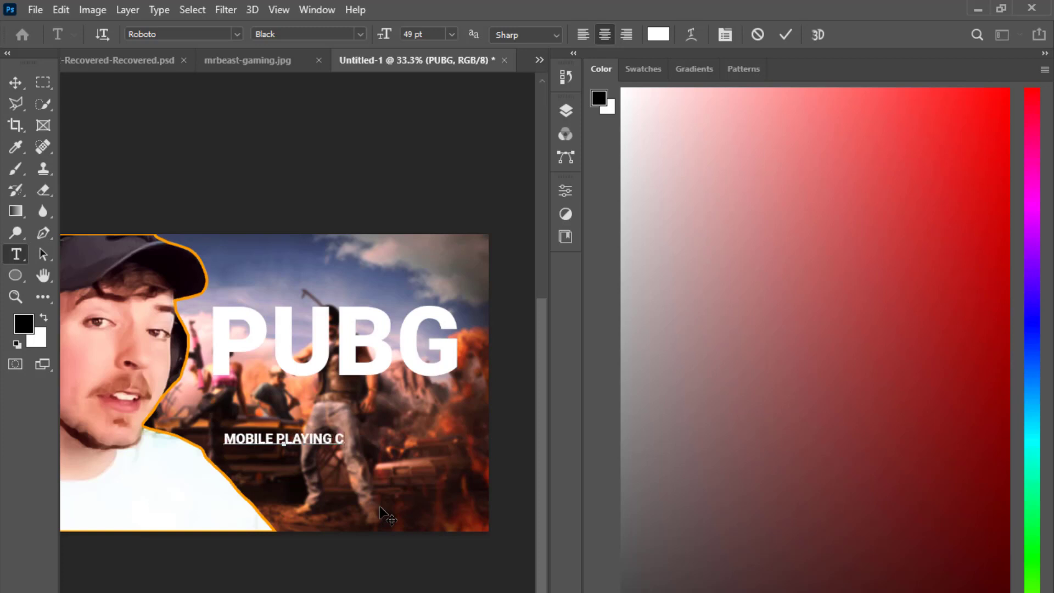
{"action": "type", "text": "HALLENG"}
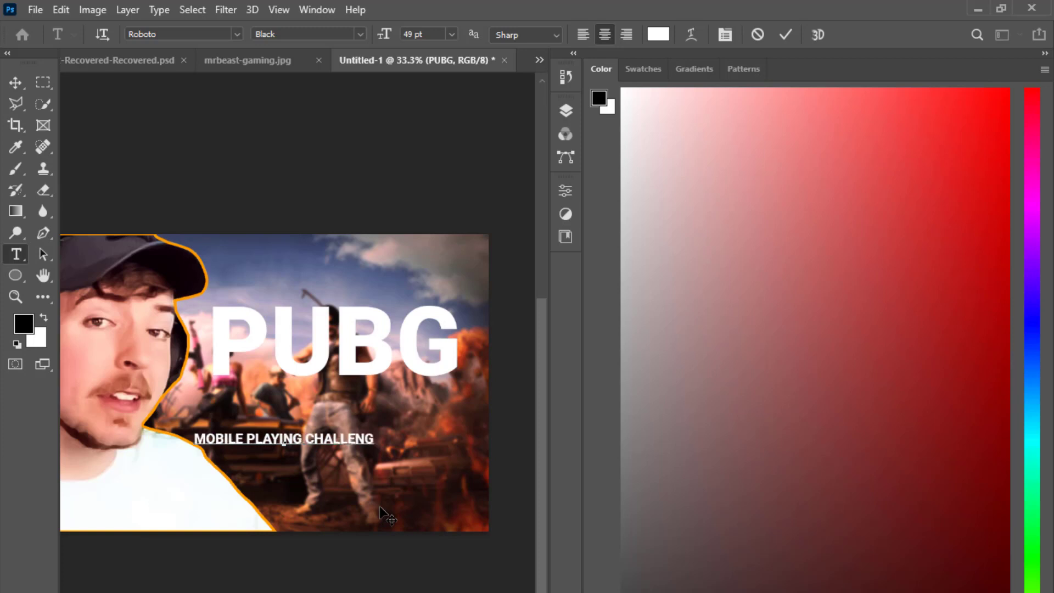
{"action": "type", "text": "E"}
{"action": "left_click", "coordinate": [16, 82]}
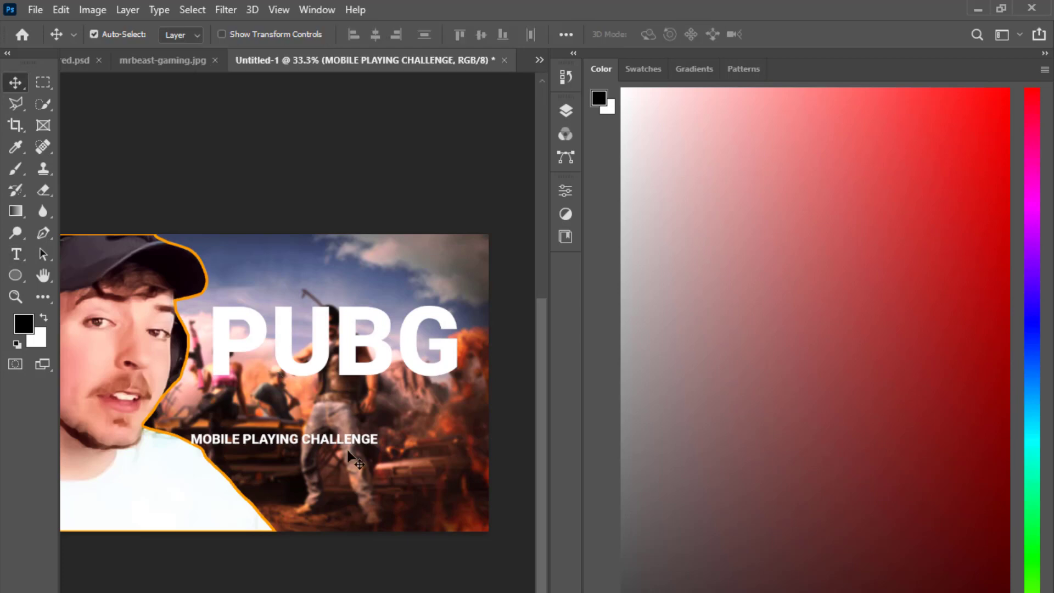
{"action": "left_click_drag", "start_coordinate": [301, 446], "coordinate": [323, 394]}
{"action": "key", "text": "ctrl+t"}
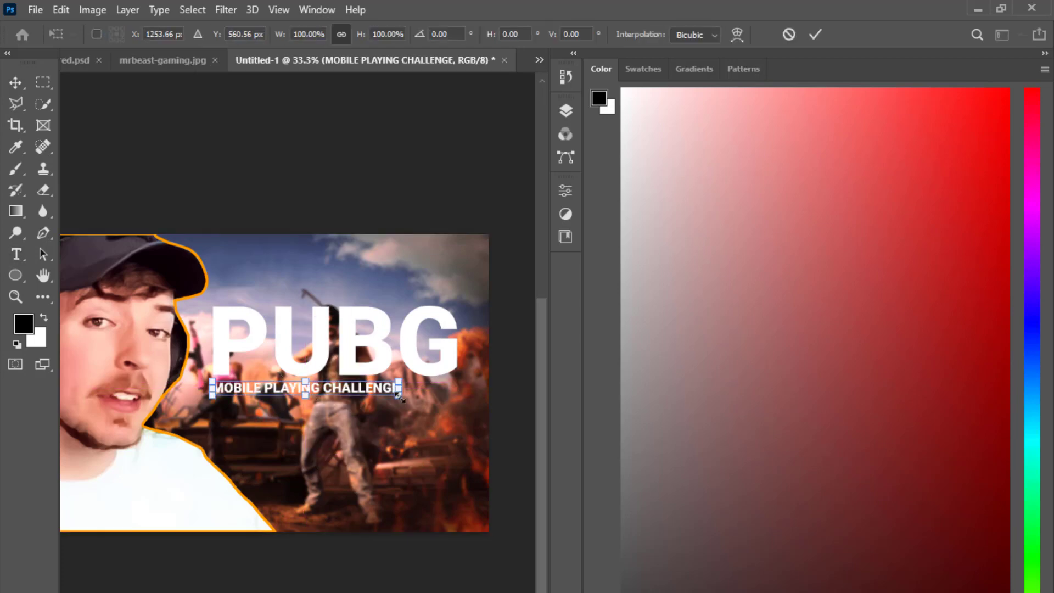
{"action": "left_click_drag", "start_coordinate": [400, 395], "coordinate": [459, 399]}
{"action": "left_click", "coordinate": [15, 84]}
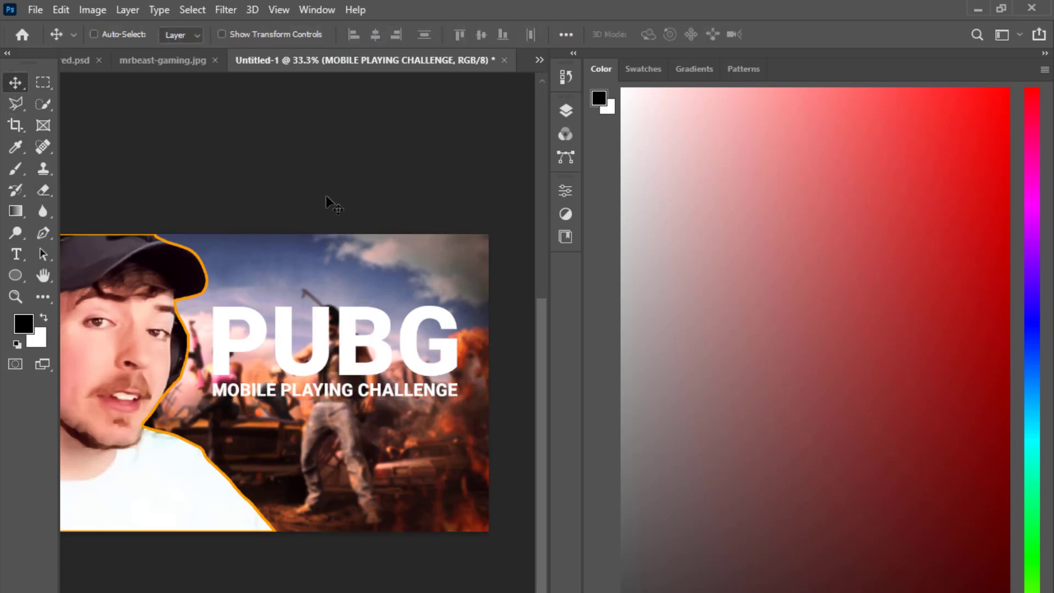
- Pan around the thumbnail and bring up the Layers panel
{"action": "scroll", "coordinate": [325, 195], "scroll_direction": "up", "scroll_amount": 2}
{"action": "scroll", "coordinate": [325, 196], "scroll_direction": "left", "scroll_amount": 2}
{"action": "scroll", "coordinate": [368, 501], "scroll_direction": "down", "scroll_amount": 1}
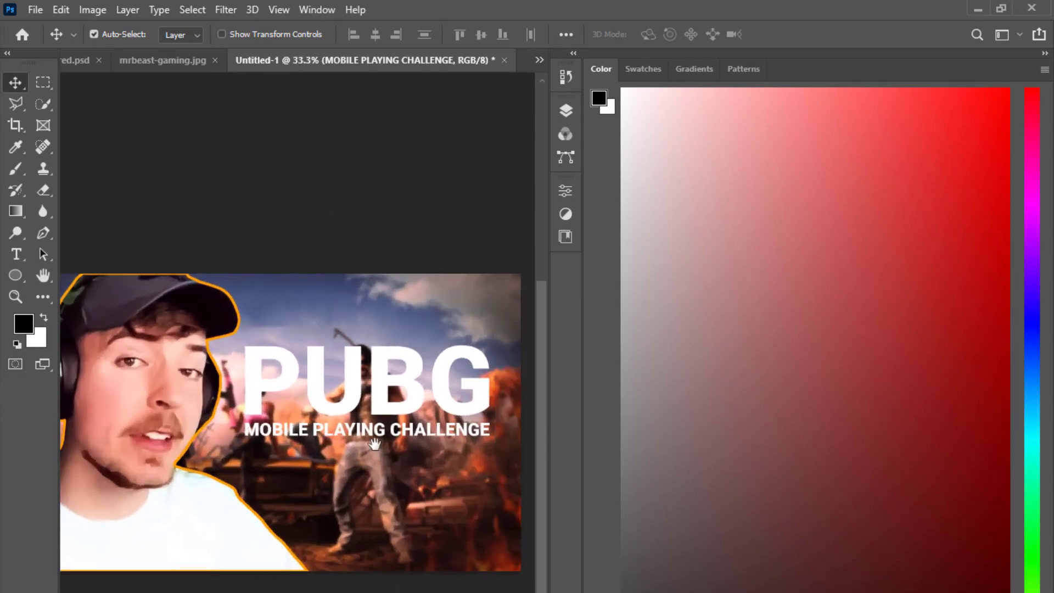
{"action": "scroll", "coordinate": [373, 442], "scroll_direction": "down", "scroll_amount": 3}
{"action": "scroll", "coordinate": [373, 442], "scroll_direction": "right", "scroll_amount": 1}
{"action": "left_click", "coordinate": [359, 247]}
{"action": "key", "text": "F7"}
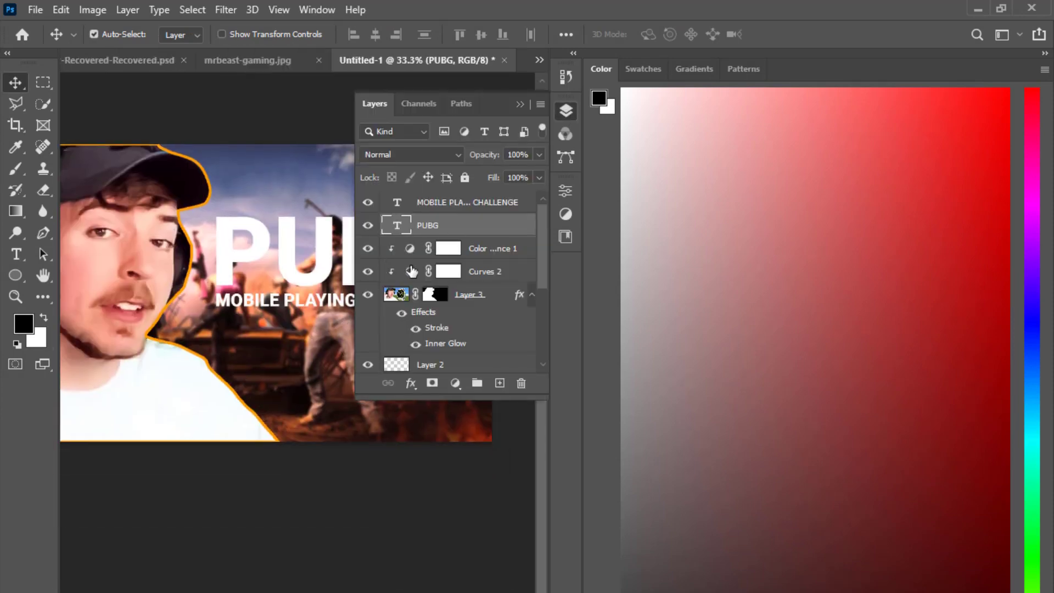
- Change the PUBG title's font to Impact
{"action": "left_click", "coordinate": [566, 191]}
{"action": "left_click", "coordinate": [475, 353]}
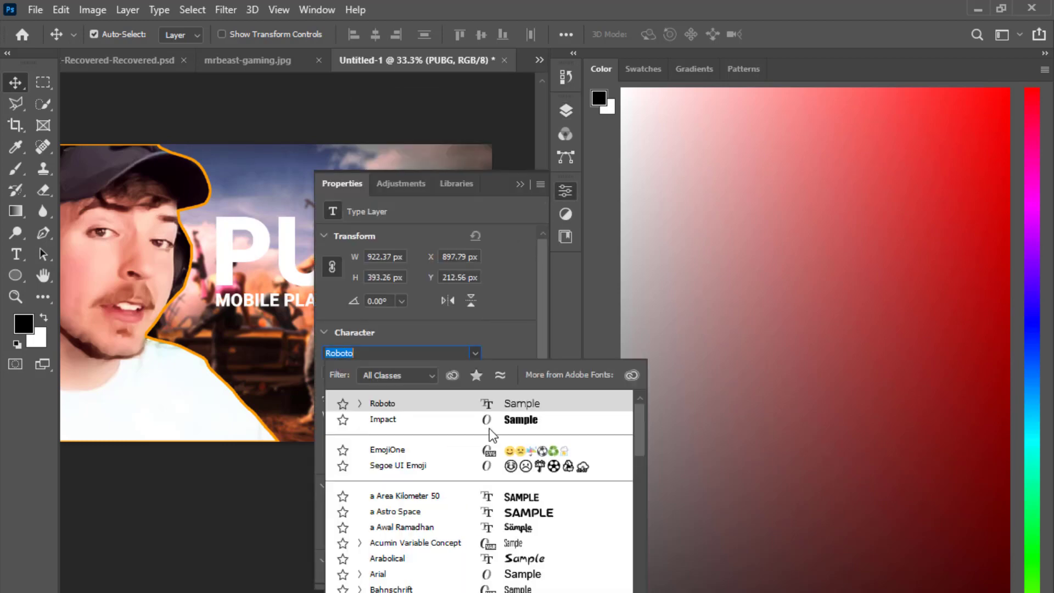
{"action": "left_click", "coordinate": [521, 420]}
{"action": "left_click", "coordinate": [519, 184]}
- Move the PUBG title above the subtitle, scale it up, and zoom out
{"action": "left_click_drag", "start_coordinate": [357, 250], "coordinate": [348, 245]}
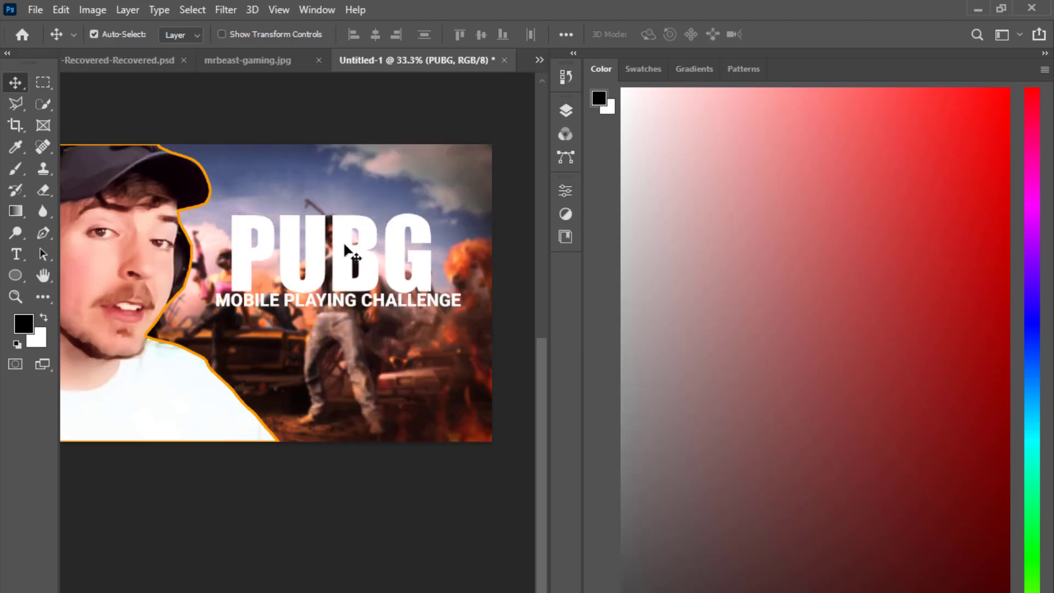
{"action": "key", "text": "ctrl+t"}
{"action": "left_click_drag", "start_coordinate": [433, 201], "coordinate": [460, 186]}
{"action": "left_click_drag", "start_coordinate": [243, 260], "coordinate": [233, 260]}
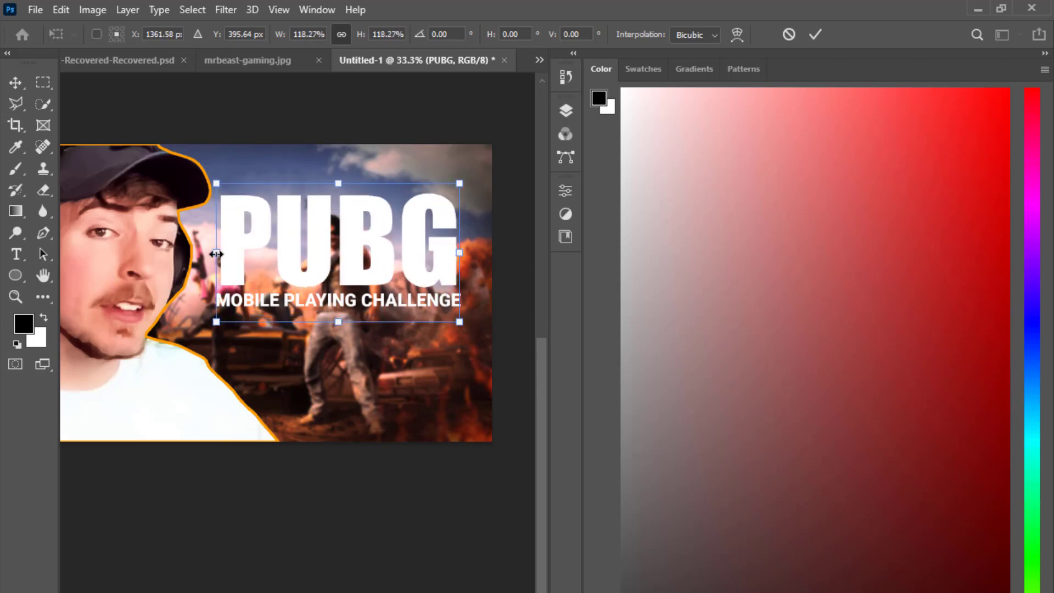
{"action": "key", "text": "Return"}
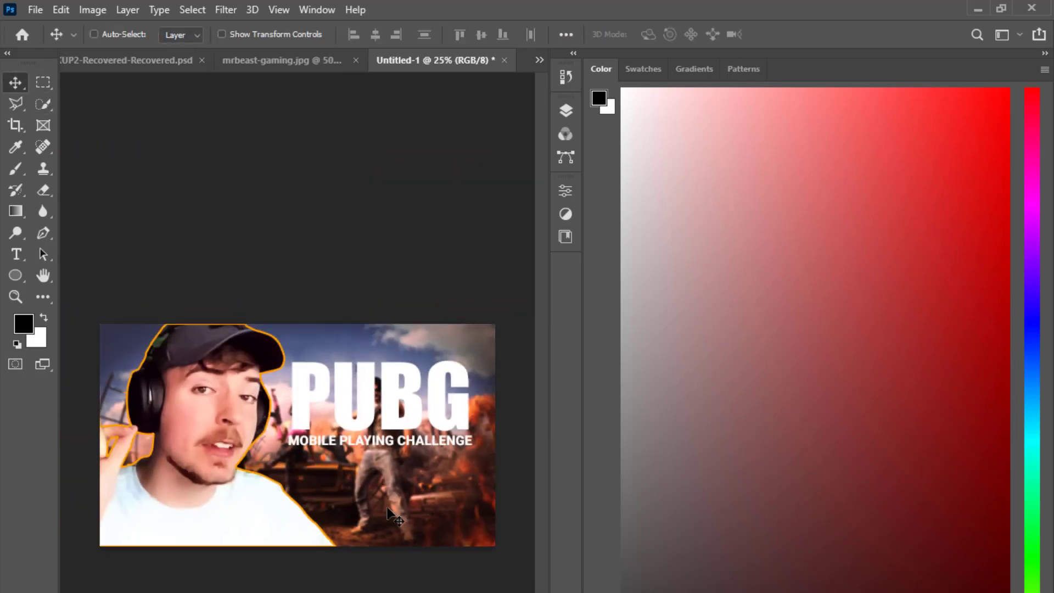
{"action": "key", "text": "ctrl+minus"}
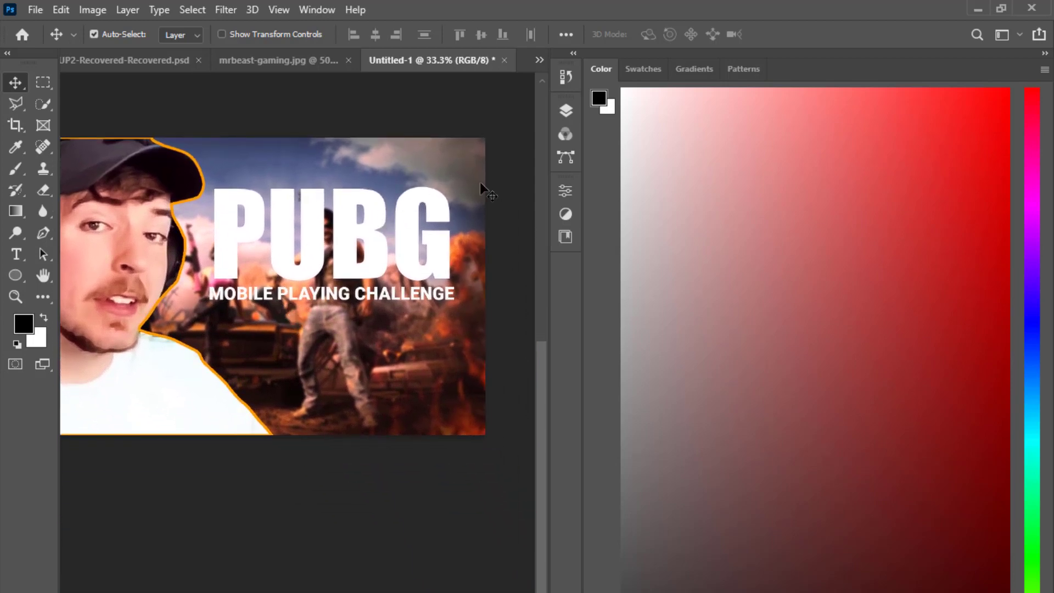
- Add a Drop Shadow to the PUBG title at a 113° angle
{"action": "left_click", "coordinate": [565, 110]}
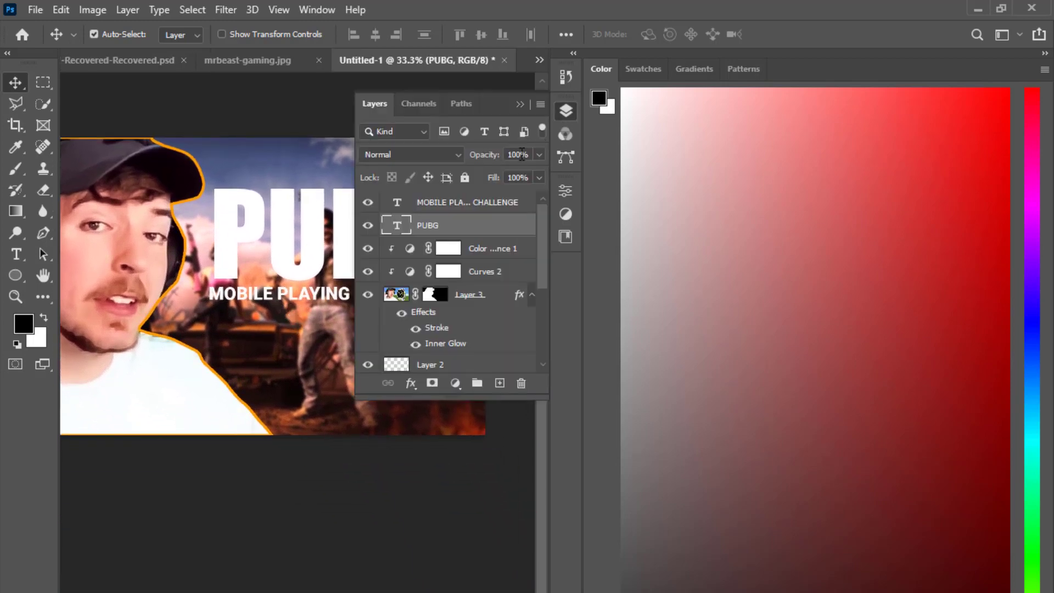
{"action": "double_click", "coordinate": [478, 226]}
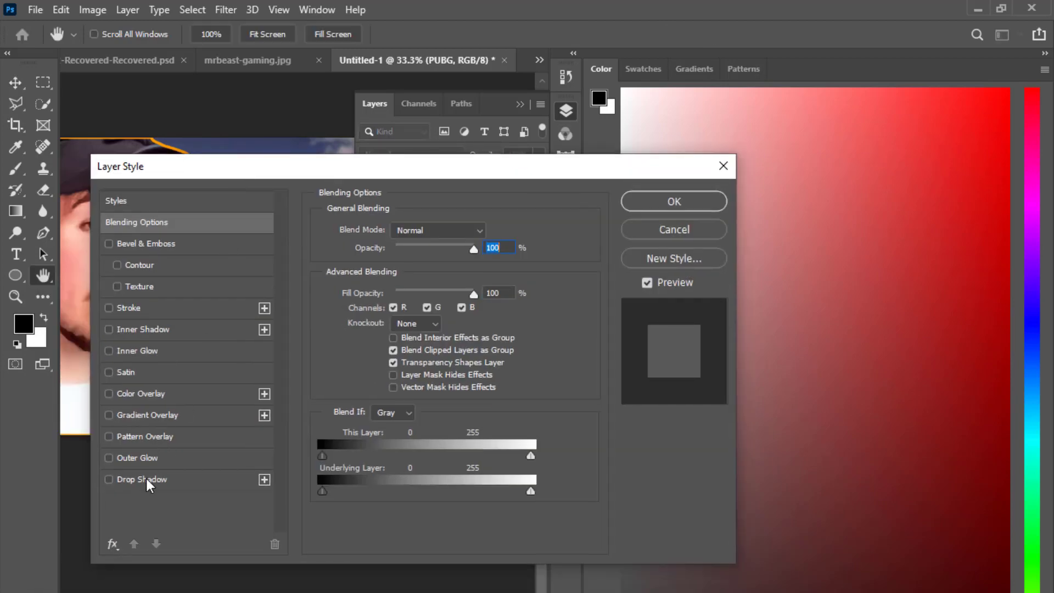
{"action": "left_click", "coordinate": [146, 479]}
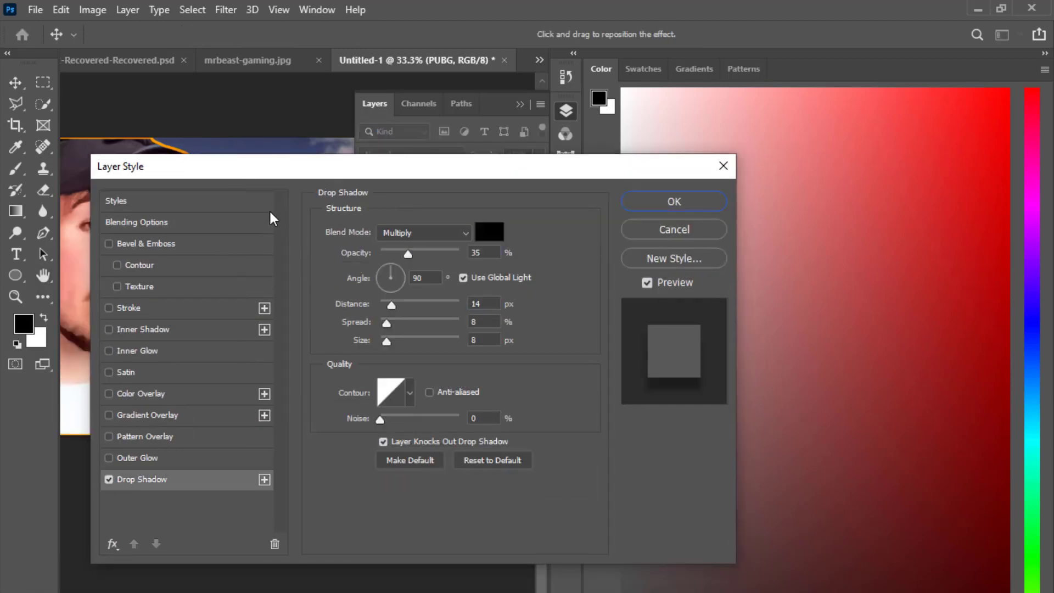
{"action": "mouse_move", "coordinate": [272, 168]}
{"action": "left_mouse_down"}
{"action": "mouse_move", "coordinate": [523, 365]}
{"action": "mouse_move", "coordinate": [535, 167]}
{"action": "left_mouse_up"}
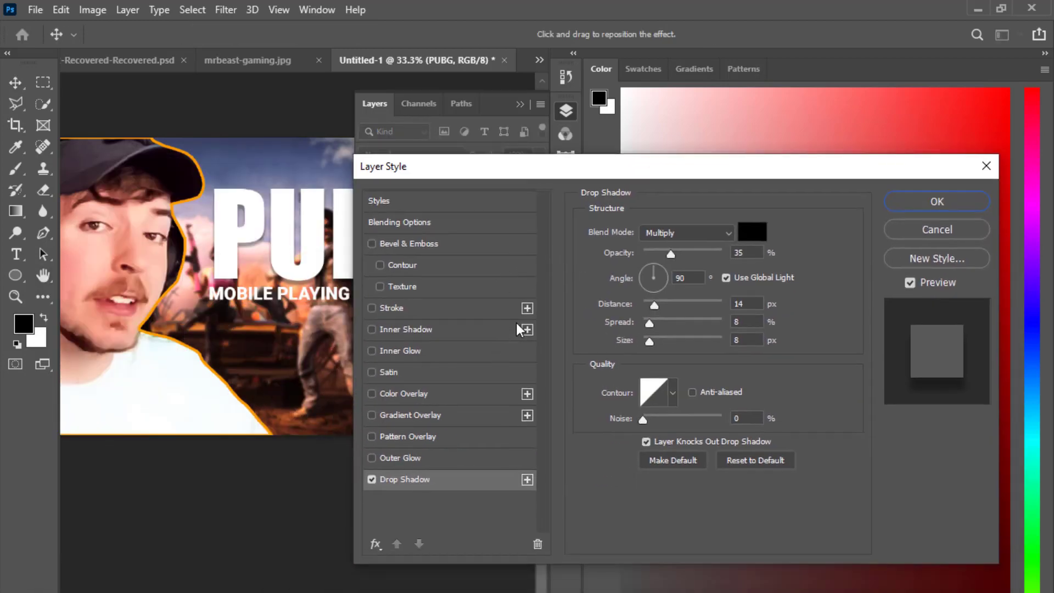
{"action": "left_click", "coordinate": [649, 267]}
- Set the PUBG drop shadow to 50% opacity, 17% spread and 9 px size
{"action": "mouse_move", "coordinate": [610, 170]}
{"action": "left_mouse_down"}
{"action": "mouse_move", "coordinate": [326, 380]}
{"action": "mouse_move", "coordinate": [297, 285]}
{"action": "mouse_move", "coordinate": [303, 320]}
{"action": "left_mouse_up"}
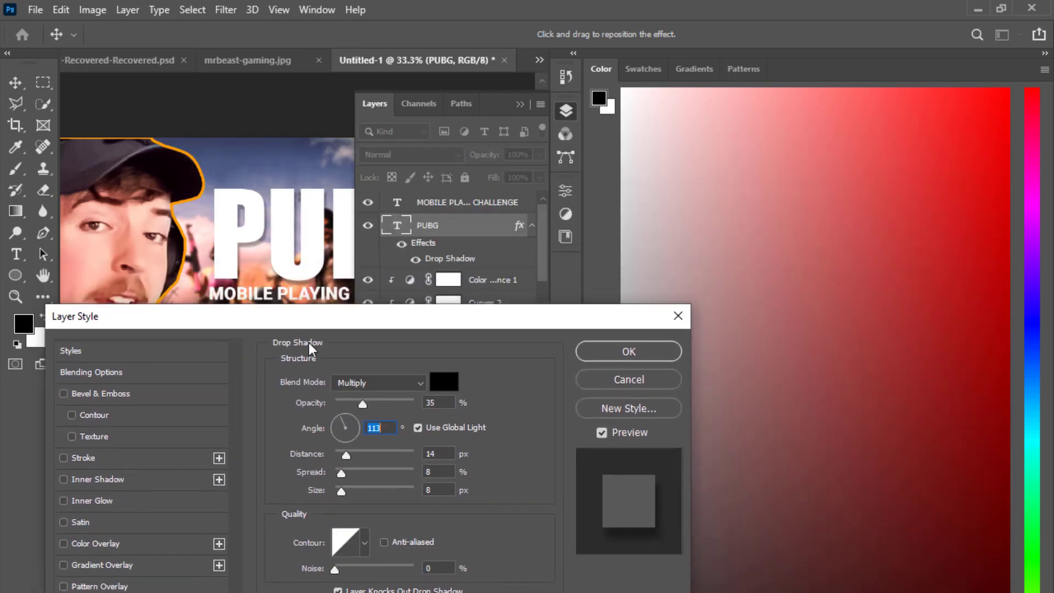
{"action": "mouse_move", "coordinate": [339, 473]}
{"action": "left_mouse_down"}
{"action": "mouse_move", "coordinate": [350, 474]}
{"action": "mouse_move", "coordinate": [342, 492]}
{"action": "left_mouse_up"}
{"action": "left_click", "coordinate": [344, 473]}
{"action": "left_click_drag", "start_coordinate": [375, 401], "coordinate": [381, 402]}
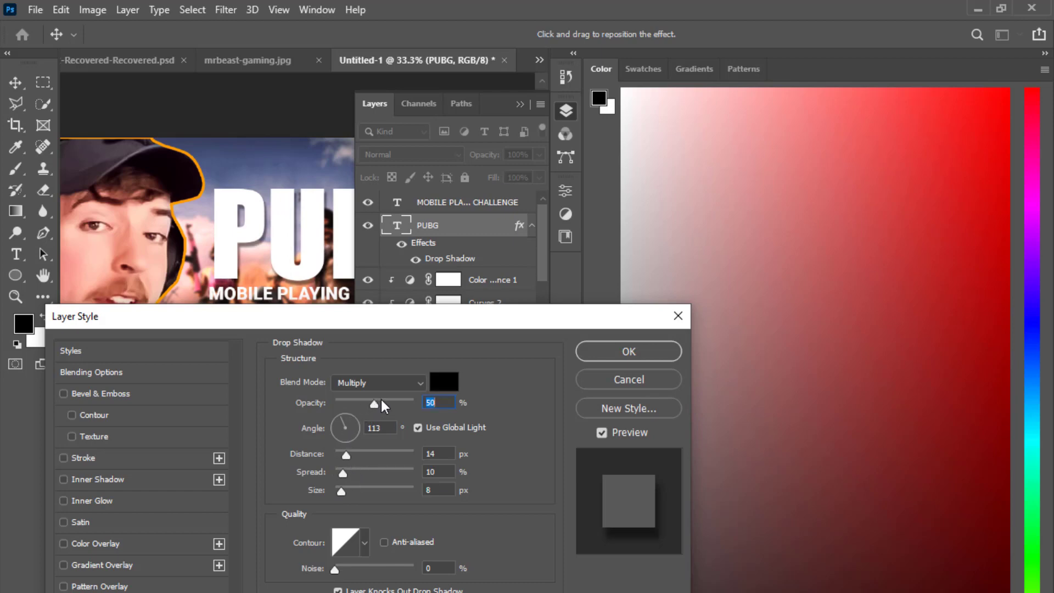
{"action": "left_click", "coordinate": [344, 487]}
{"action": "left_click_drag", "start_coordinate": [339, 469], "coordinate": [348, 470]}
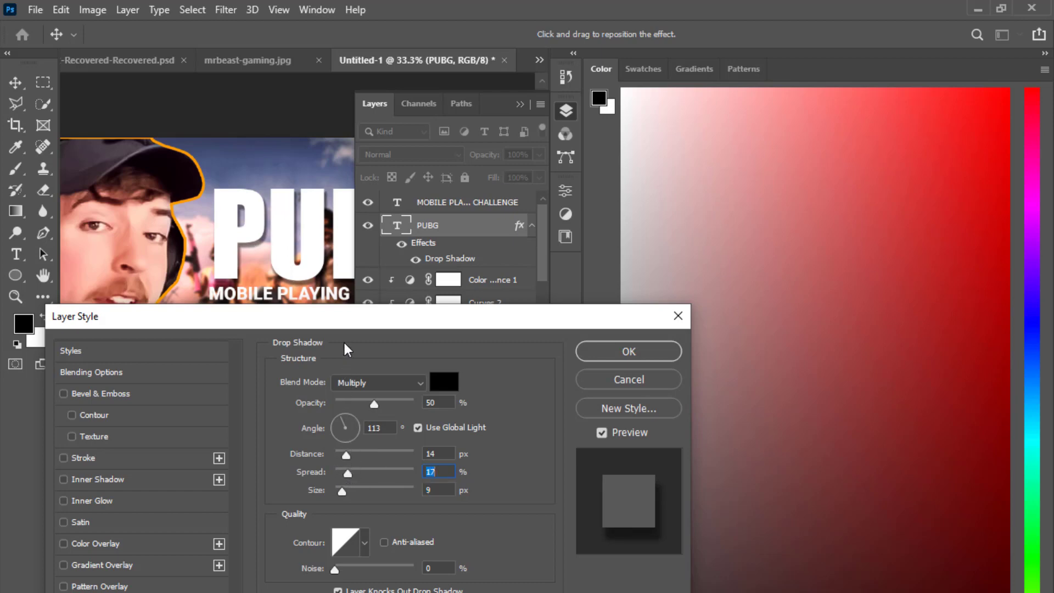
{"action": "left_click_drag", "start_coordinate": [346, 321], "coordinate": [229, 363]}
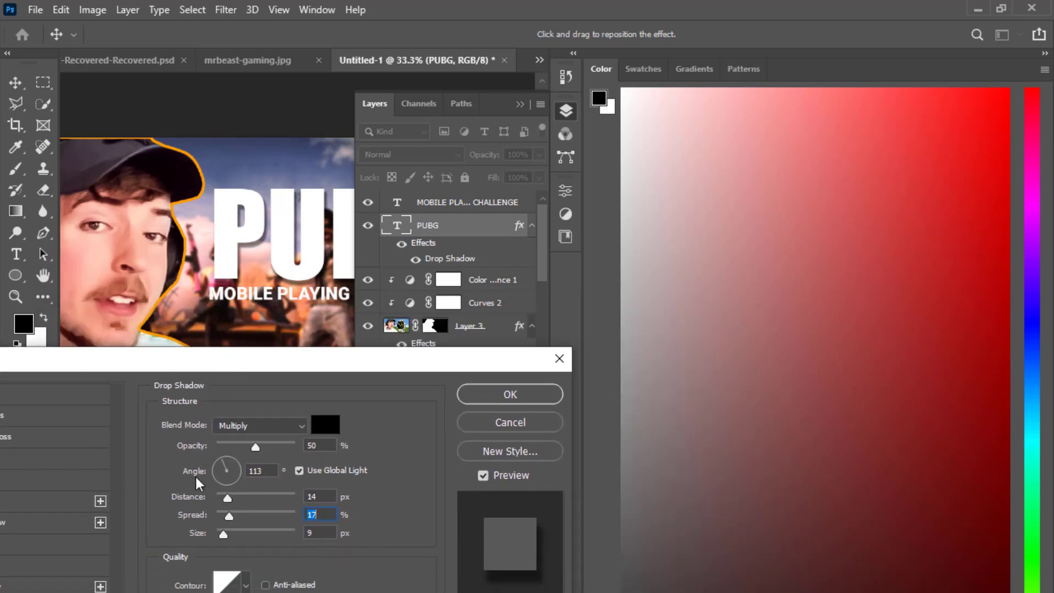
{"action": "key", "text": "shift+Tab"}
{"action": "key", "text": "shift+Tab"}
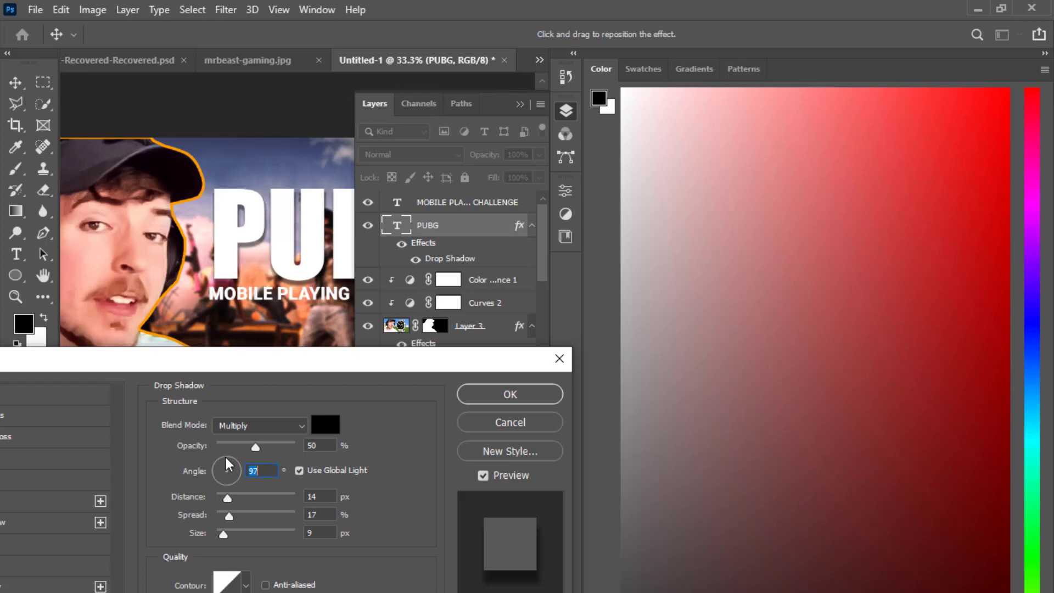
{"action": "left_click", "coordinate": [520, 104]}
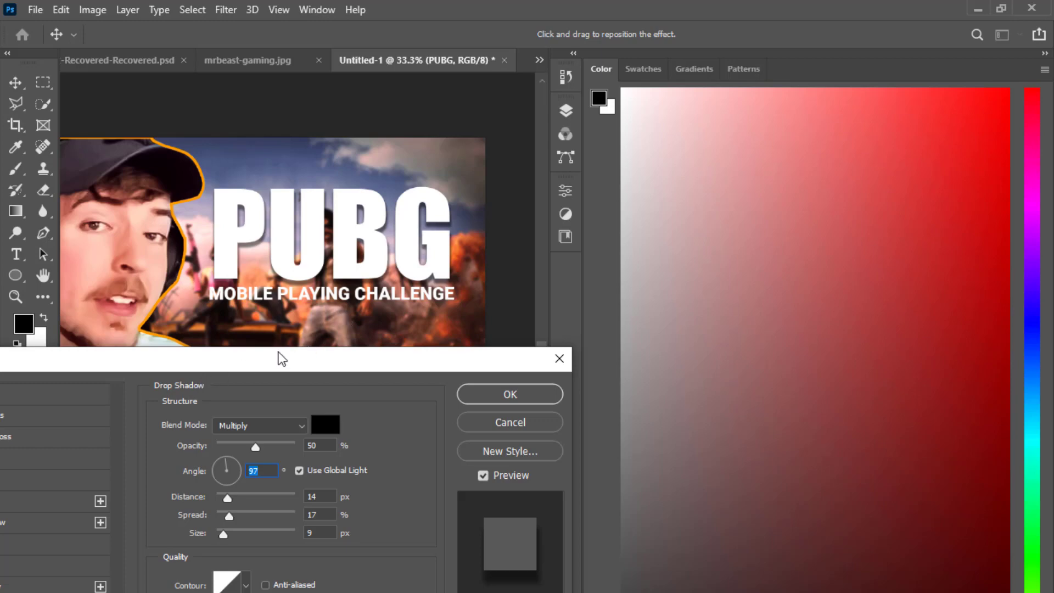
- Enable a black (000000) Stroke on the PUBG title and apply the style
{"action": "left_click_drag", "start_coordinate": [282, 360], "coordinate": [503, 158]}
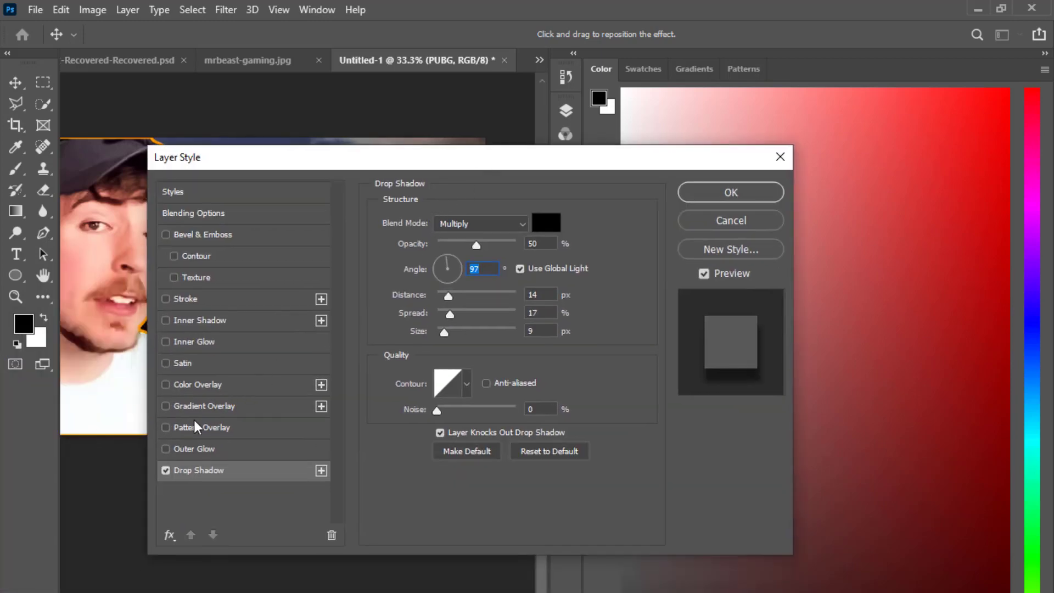
{"action": "left_click", "coordinate": [189, 299]}
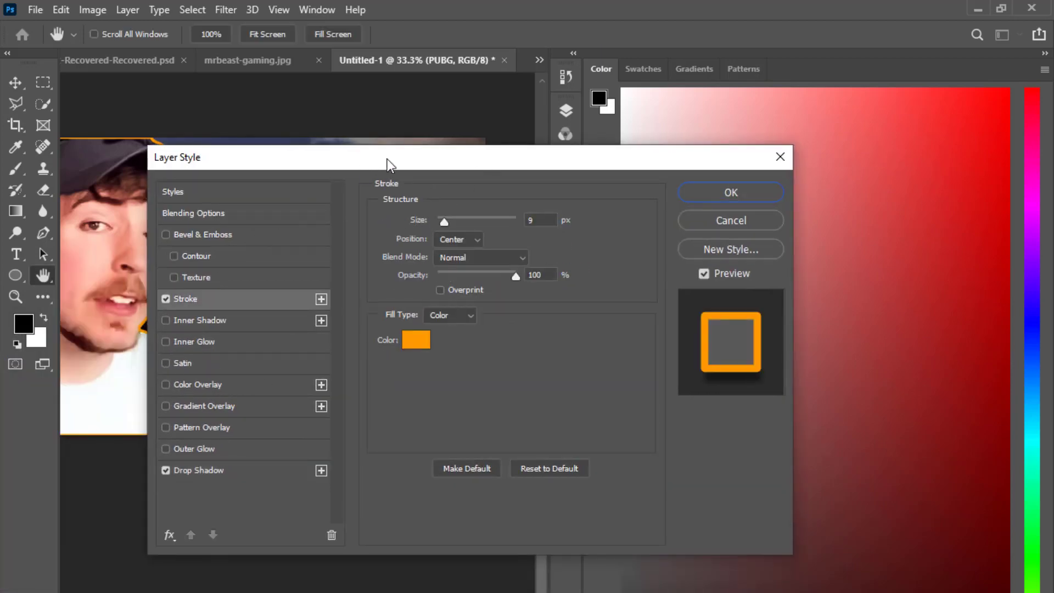
{"action": "left_click_drag", "start_coordinate": [387, 159], "coordinate": [298, 315]}
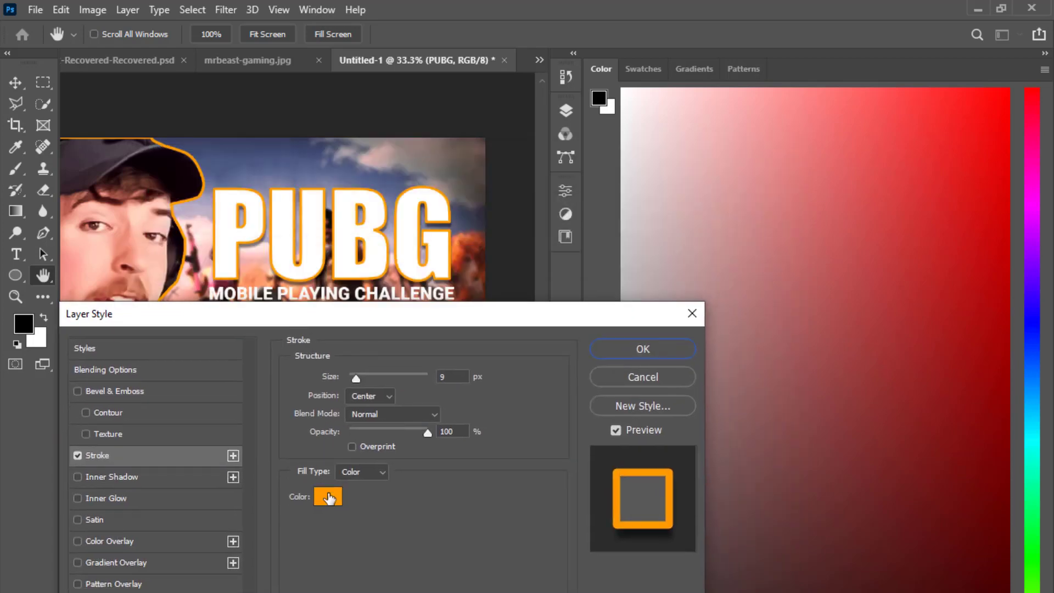
{"action": "left_click", "coordinate": [328, 497]}
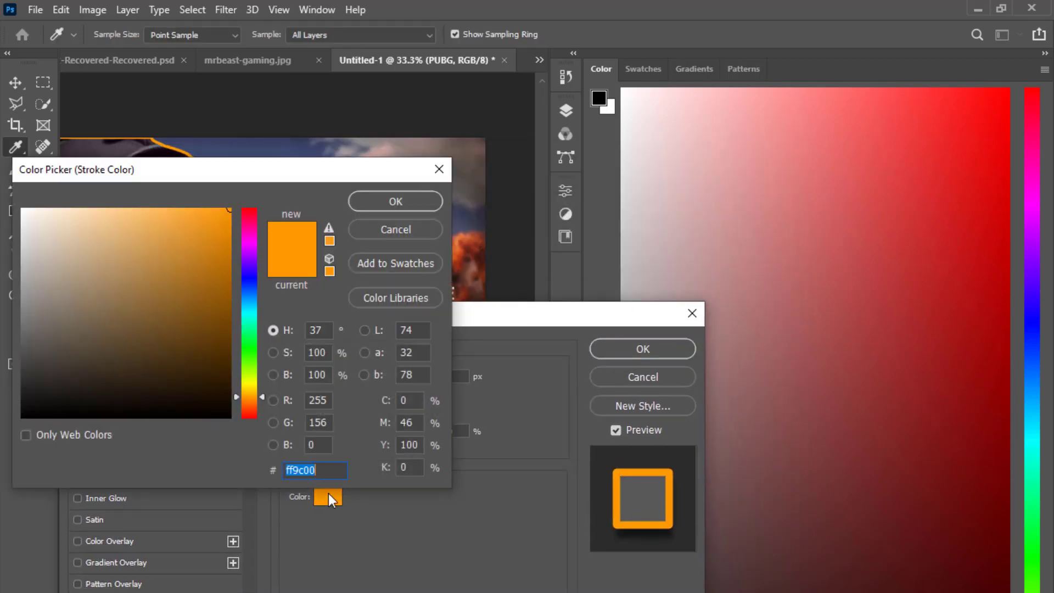
{"action": "left_click_drag", "start_coordinate": [191, 305], "coordinate": [250, 464]}
{"action": "left_click", "coordinate": [389, 204]}
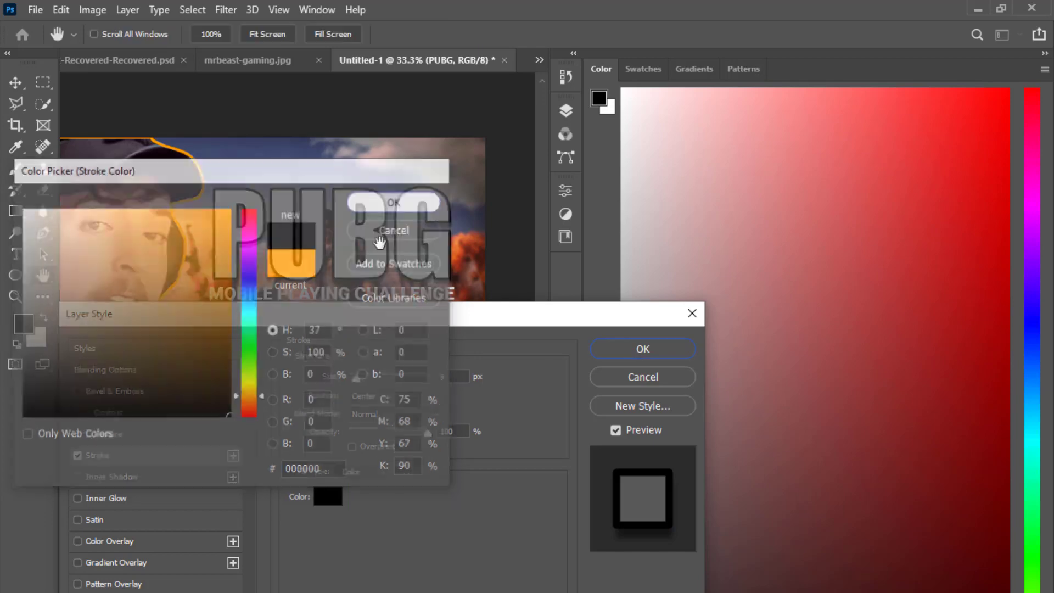
{"action": "mouse_move", "coordinate": [390, 317]}
{"action": "left_mouse_down"}
{"action": "mouse_move", "coordinate": [407, 361]}
{"action": "mouse_move", "coordinate": [159, 247]}
{"action": "left_mouse_up"}
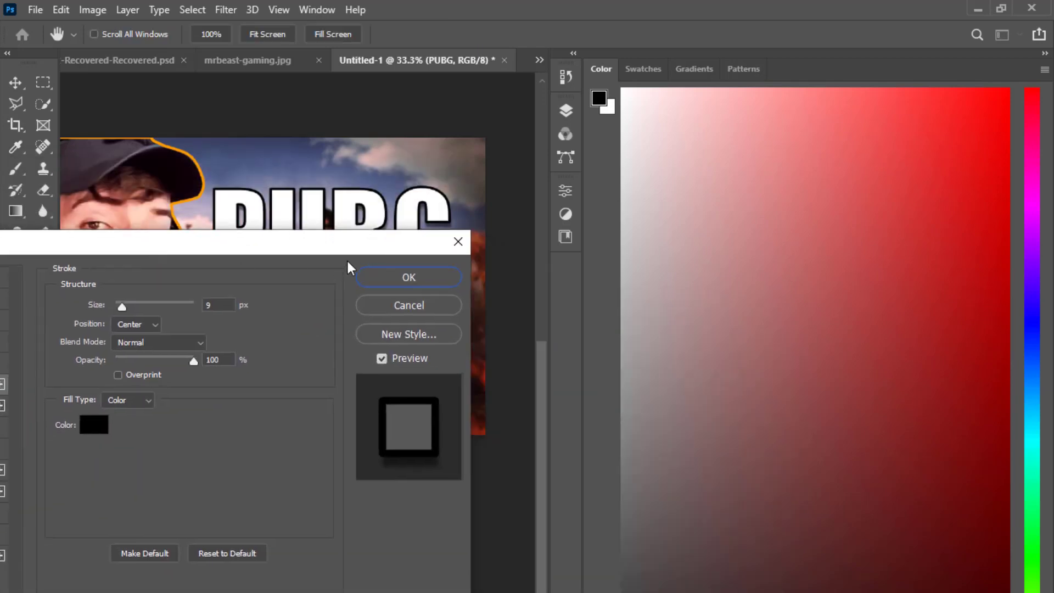
{"action": "left_click", "coordinate": [398, 274]}
{"action": "key", "text": "v"}
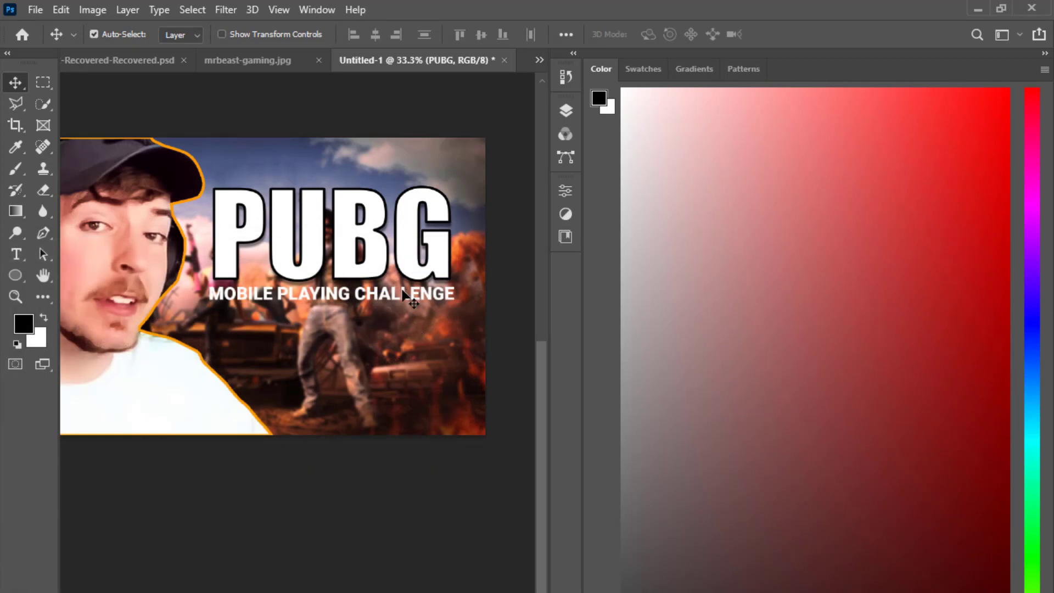
{"action": "left_click", "coordinate": [371, 301]}
- Change the PUBG title's stroke position to Outside
{"action": "left_click", "coordinate": [565, 111]}
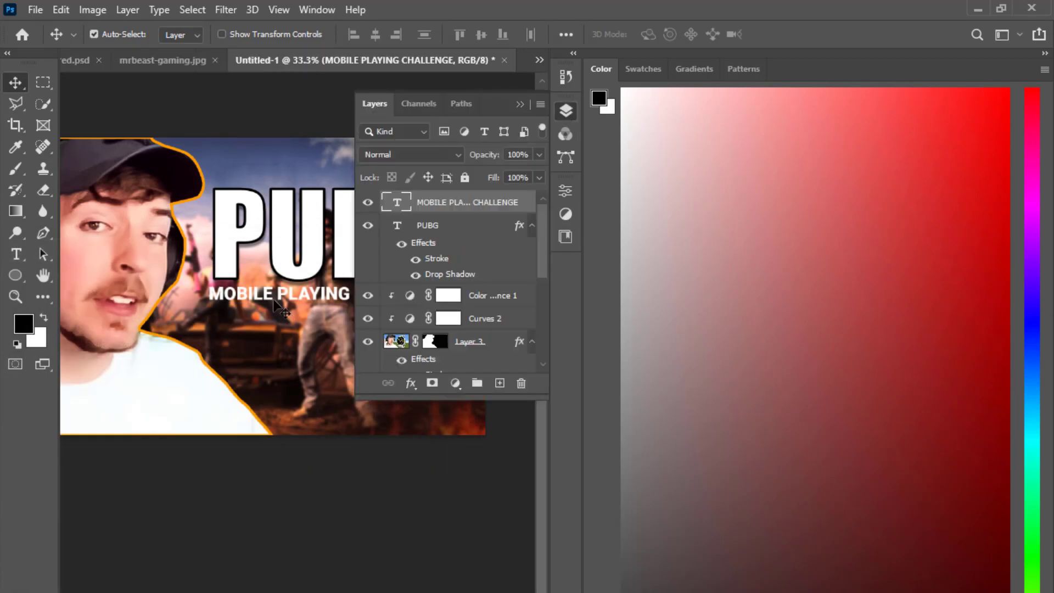
{"action": "left_click", "coordinate": [242, 245]}
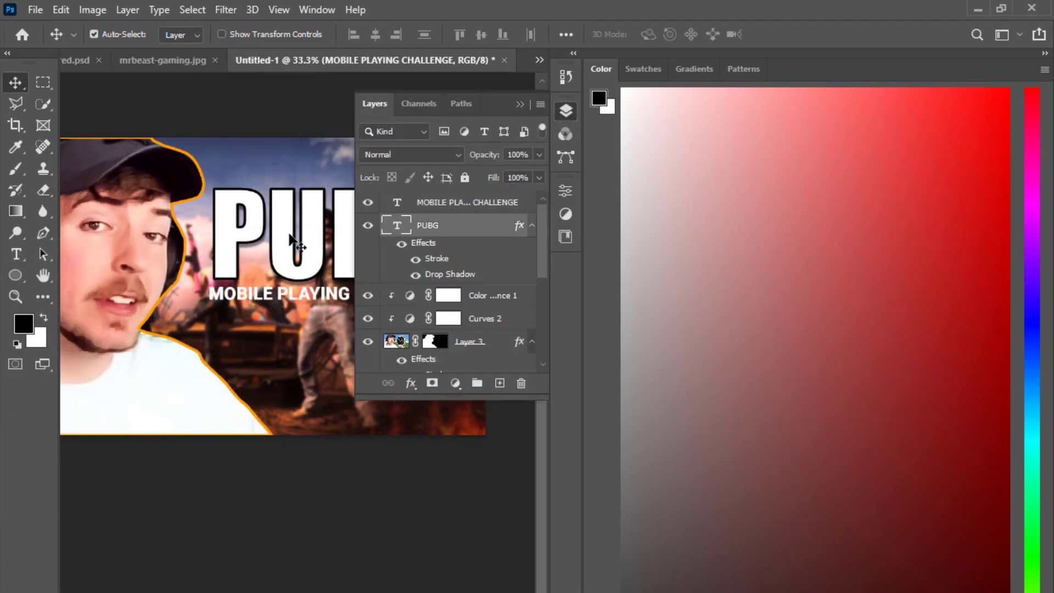
{"action": "left_click", "coordinate": [487, 207]}
{"action": "left_click", "coordinate": [488, 228]}
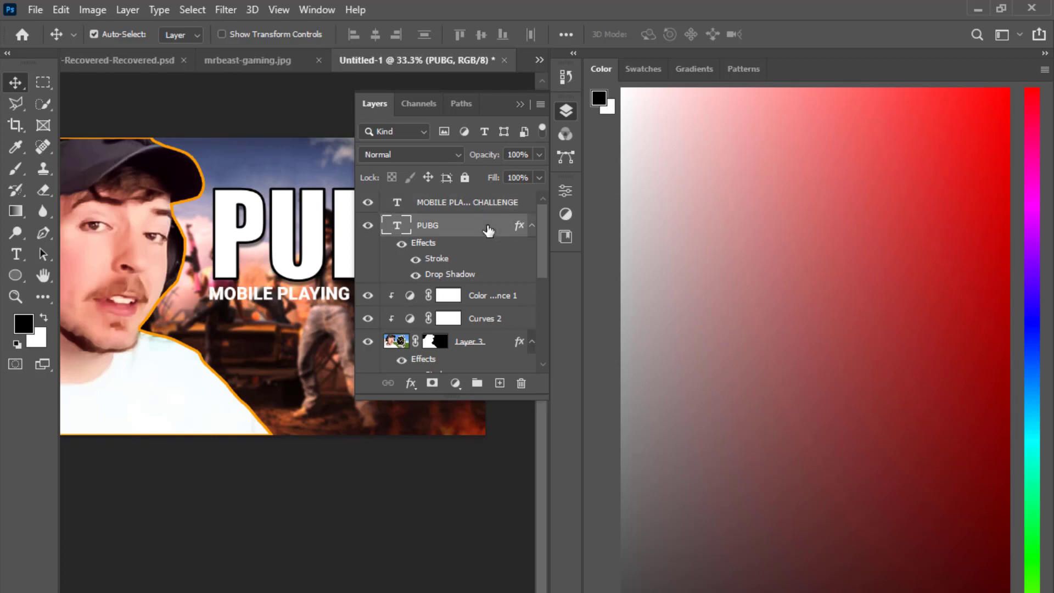
{"action": "double_click", "coordinate": [488, 228]}
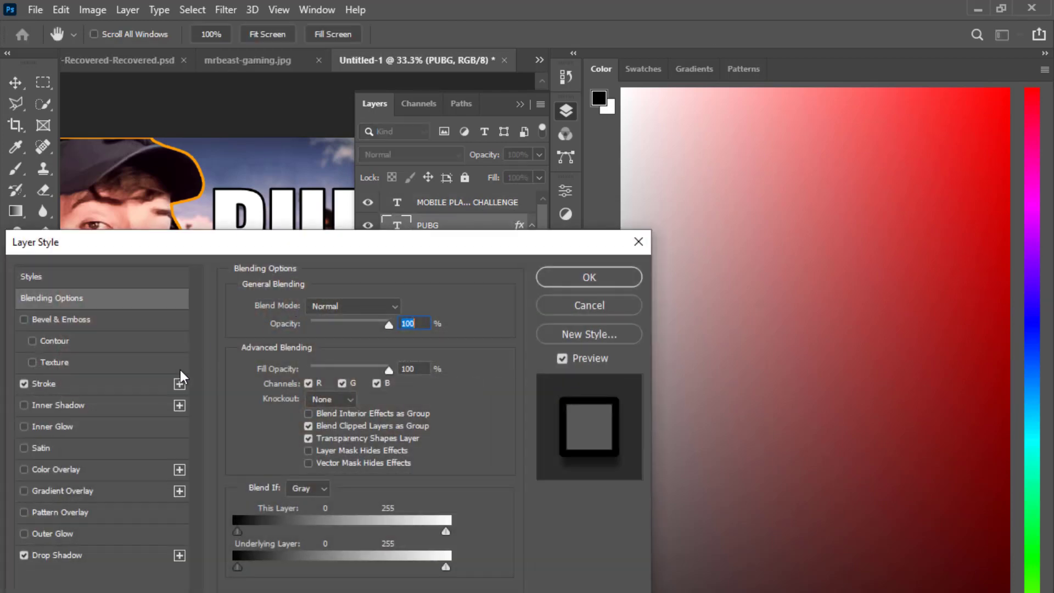
{"action": "left_click", "coordinate": [80, 383]}
{"action": "left_click", "coordinate": [327, 324]}
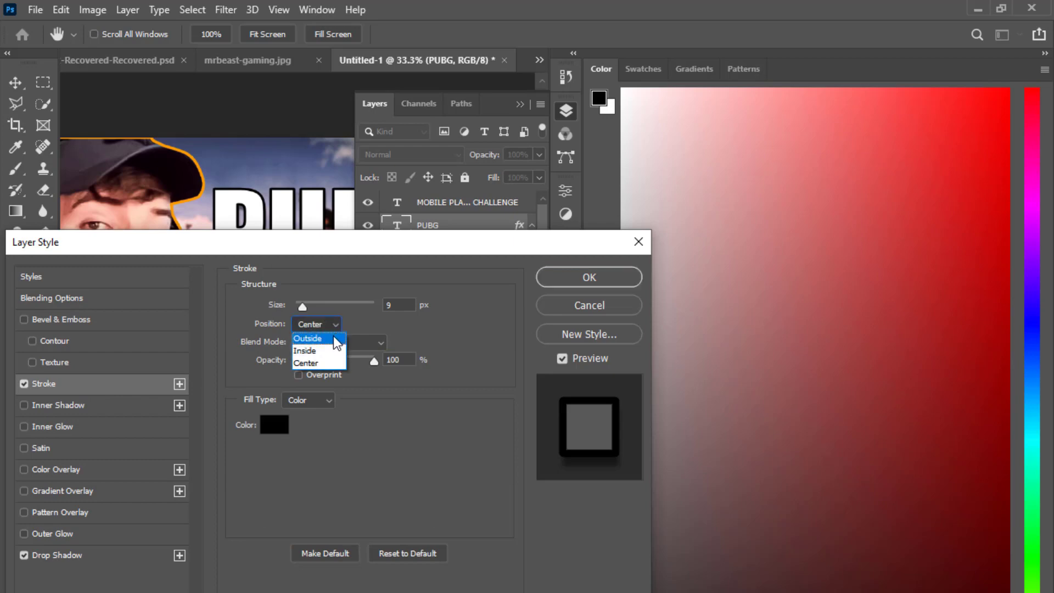
{"action": "left_click", "coordinate": [553, 278]}
- Add a Drop Shadow to the MOBILE PLAYING CHALLENGE subtitle layer
{"action": "left_click", "coordinate": [280, 296]}
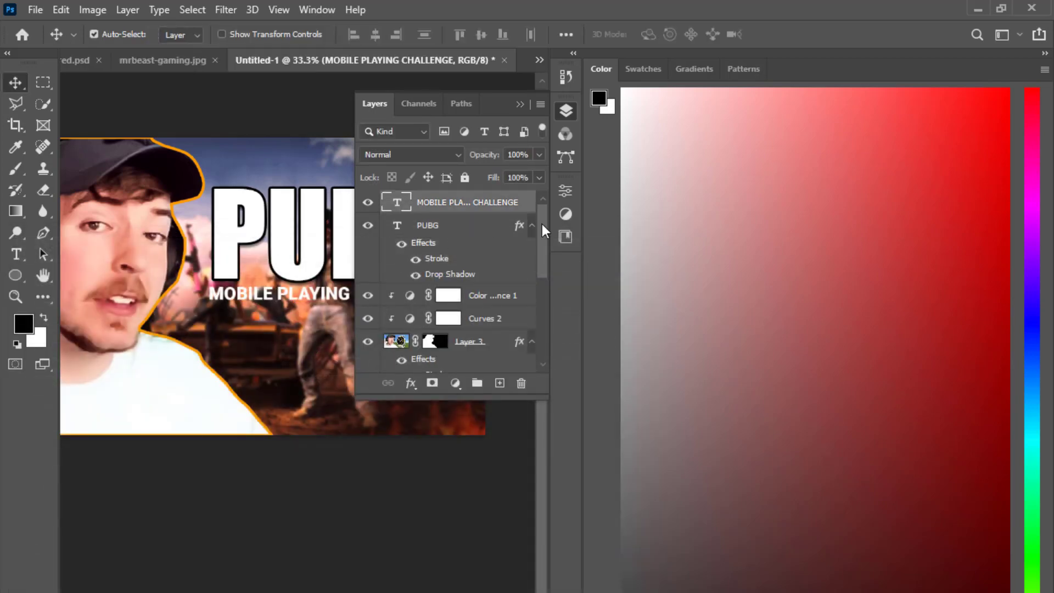
{"action": "double_click", "coordinate": [522, 207]}
{"action": "left_click", "coordinate": [530, 211]}
{"action": "double_click", "coordinate": [529, 212]}
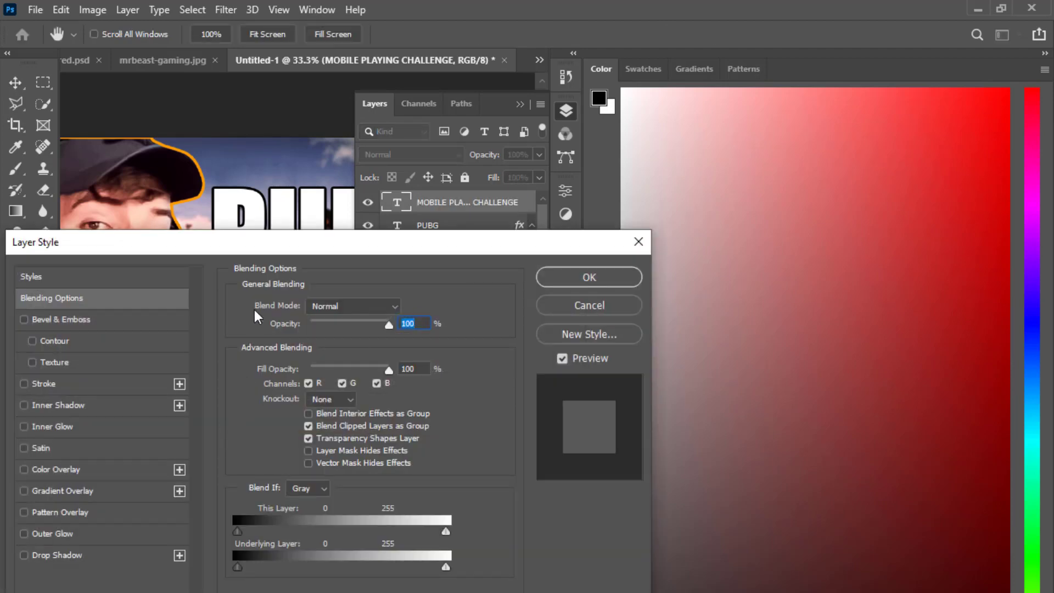
{"action": "mouse_move", "coordinate": [211, 249]}
{"action": "left_mouse_down"}
{"action": "mouse_move", "coordinate": [438, 144]}
{"action": "mouse_move", "coordinate": [510, 96]}
{"action": "left_mouse_up"}
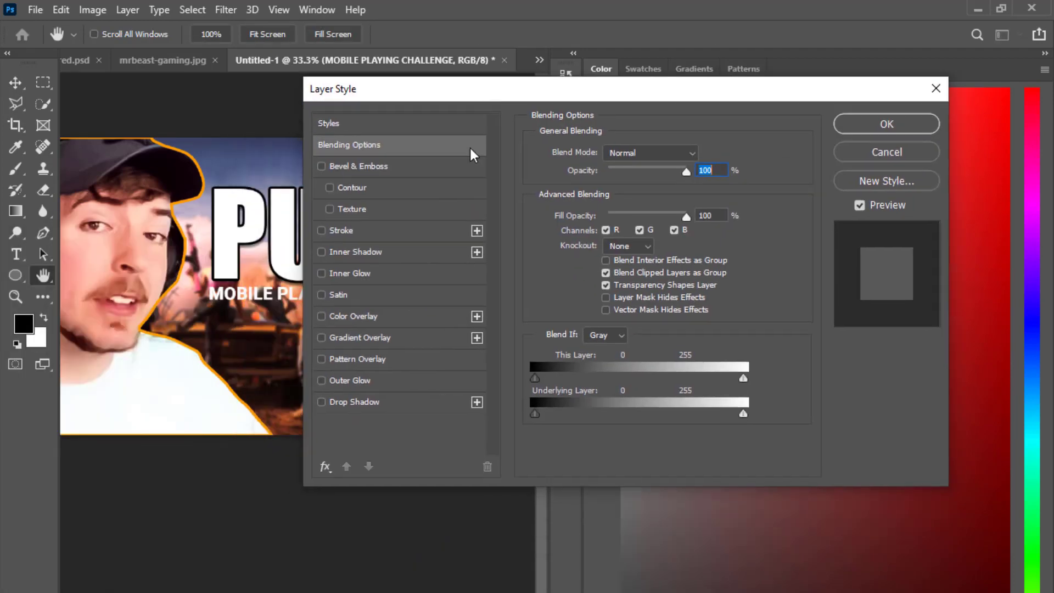
{"action": "left_click", "coordinate": [352, 402]}
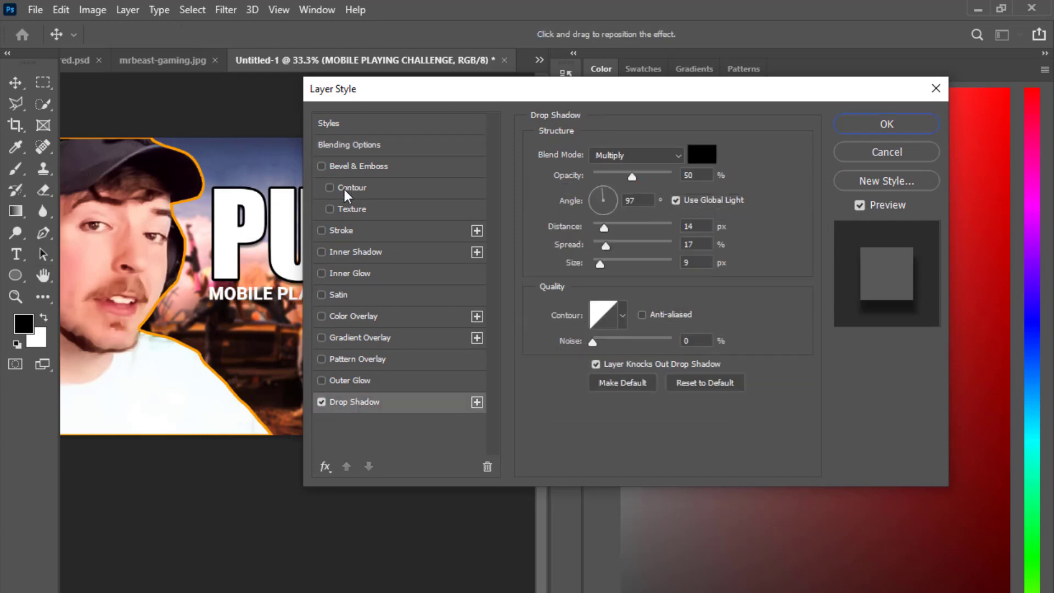
- Give the subtitle a 5 px black outside Stroke and apply its styles
{"action": "left_click", "coordinate": [334, 232]}
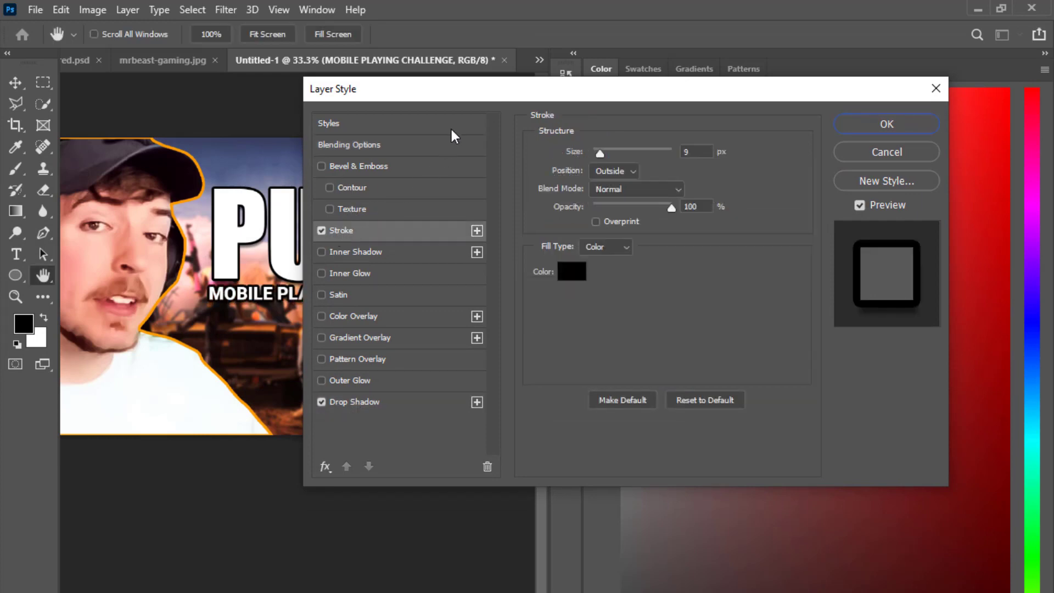
{"action": "left_click", "coordinate": [707, 155]}
{"action": "scroll", "coordinate": [706, 155], "scroll_direction": "down", "scroll_amount": 2}
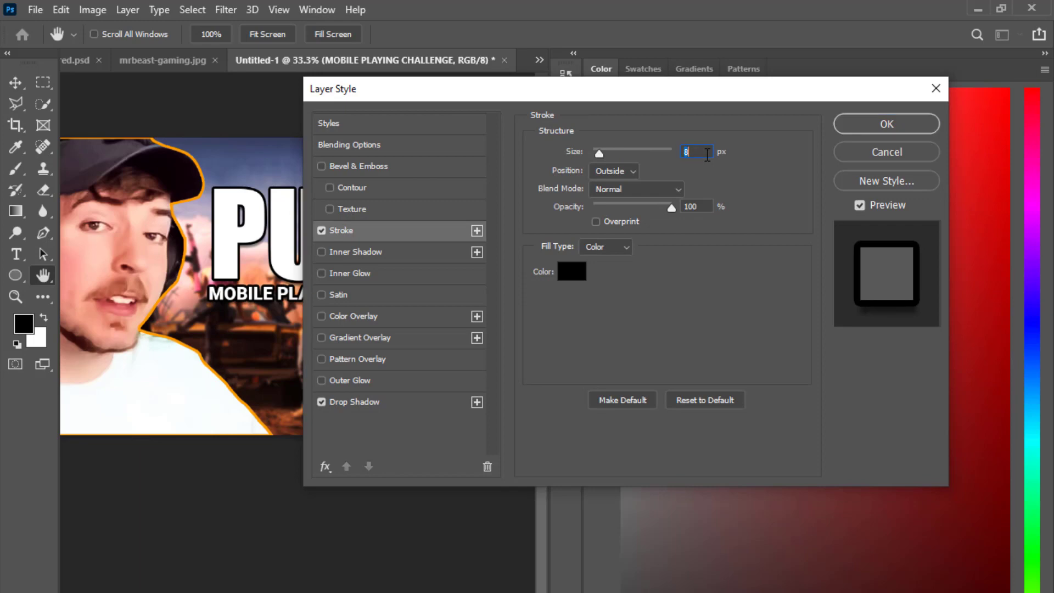
{"action": "scroll", "coordinate": [707, 155], "scroll_direction": "down", "scroll_amount": 1}
{"action": "scroll", "coordinate": [707, 156], "scroll_direction": "down", "scroll_amount": 1}
{"action": "scroll", "coordinate": [707, 156], "scroll_direction": "down", "scroll_amount": 1}
{"action": "scroll", "coordinate": [707, 156], "scroll_direction": "up", "scroll_amount": 1}
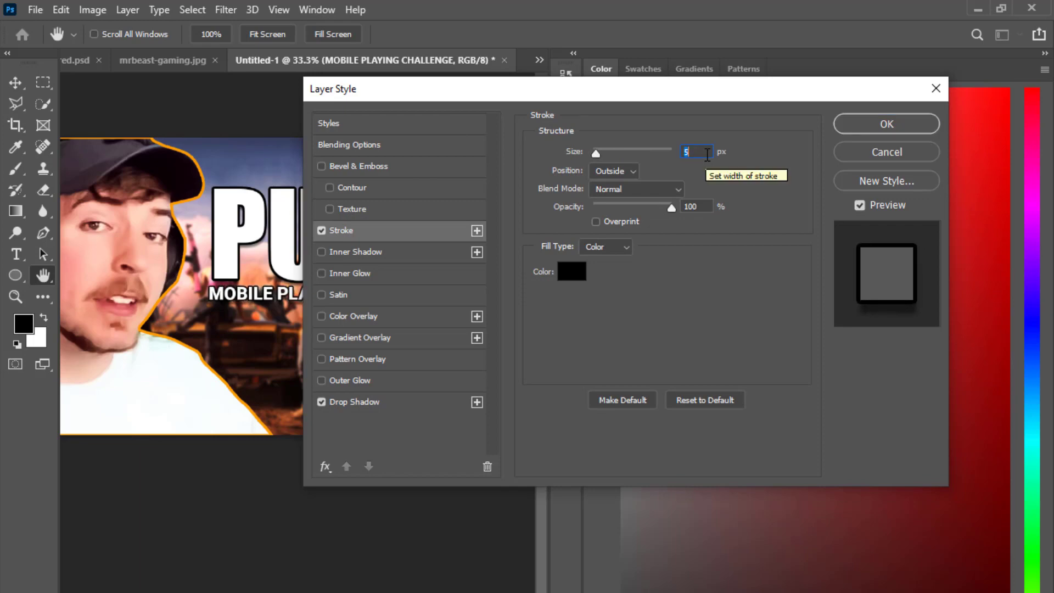
{"action": "left_click_drag", "start_coordinate": [659, 98], "coordinate": [173, 343]}
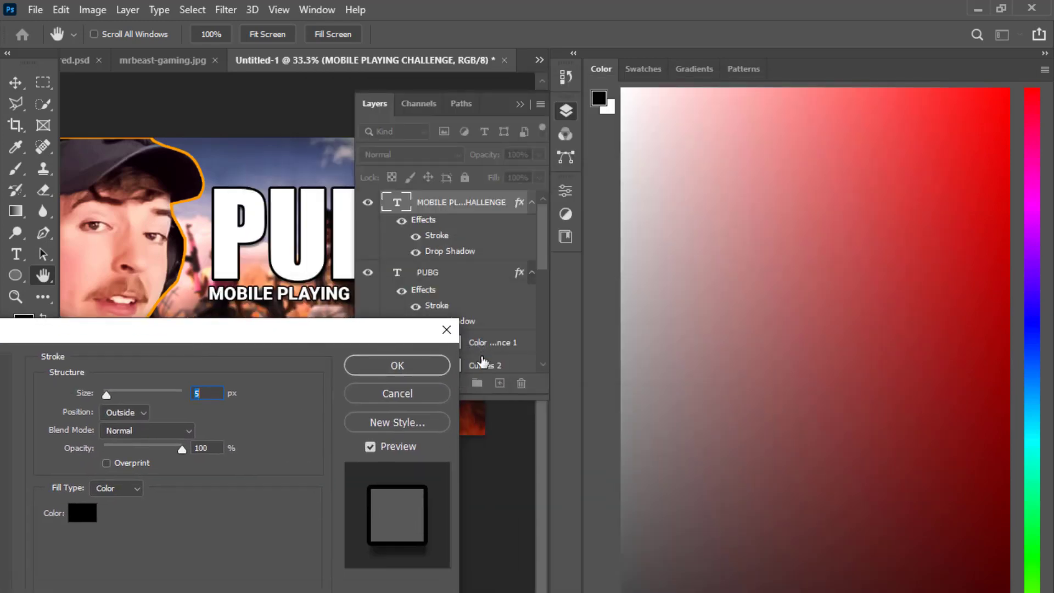
{"action": "left_click", "coordinate": [427, 367]}
{"action": "left_click", "coordinate": [521, 104]}
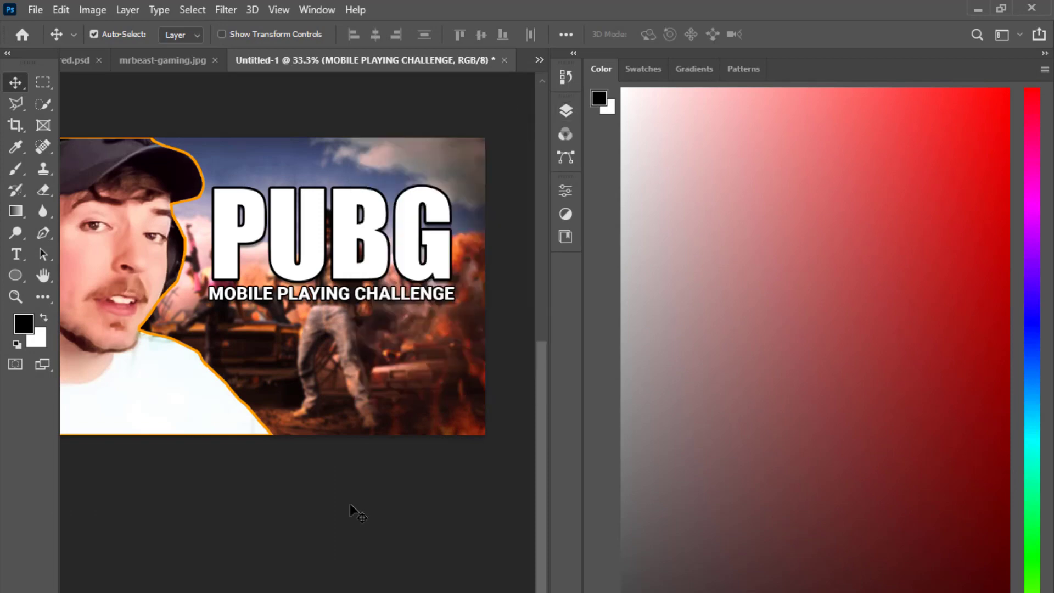
- Drag a black-to-transparent gradient on Layer 2 upward from the bottom to darken the PUBG scene
{"action": "left_click", "coordinate": [350, 520]}
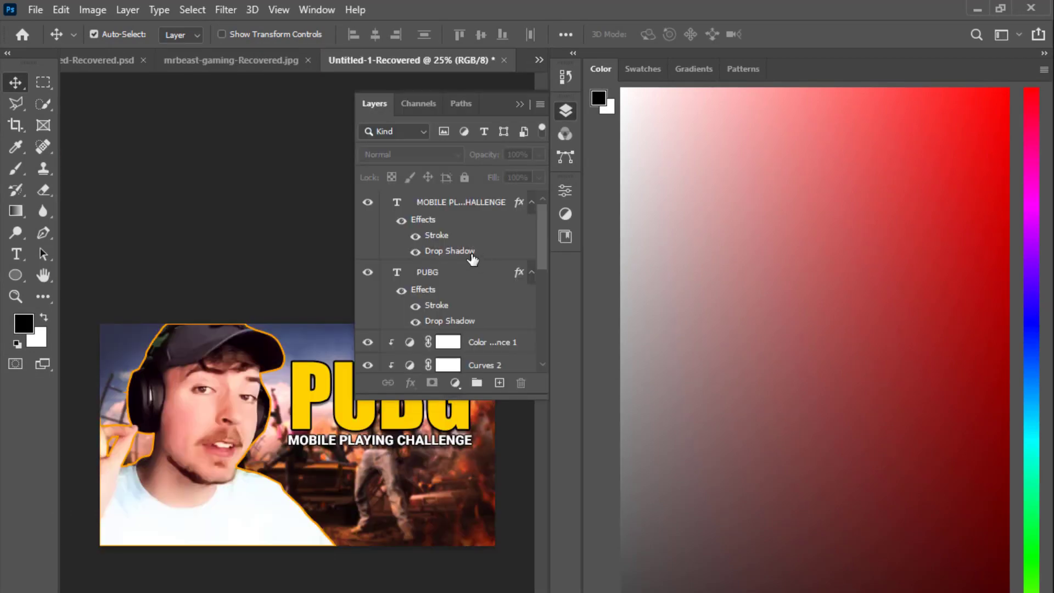
{"action": "scroll", "coordinate": [473, 263], "scroll_direction": "down", "scroll_amount": 3}
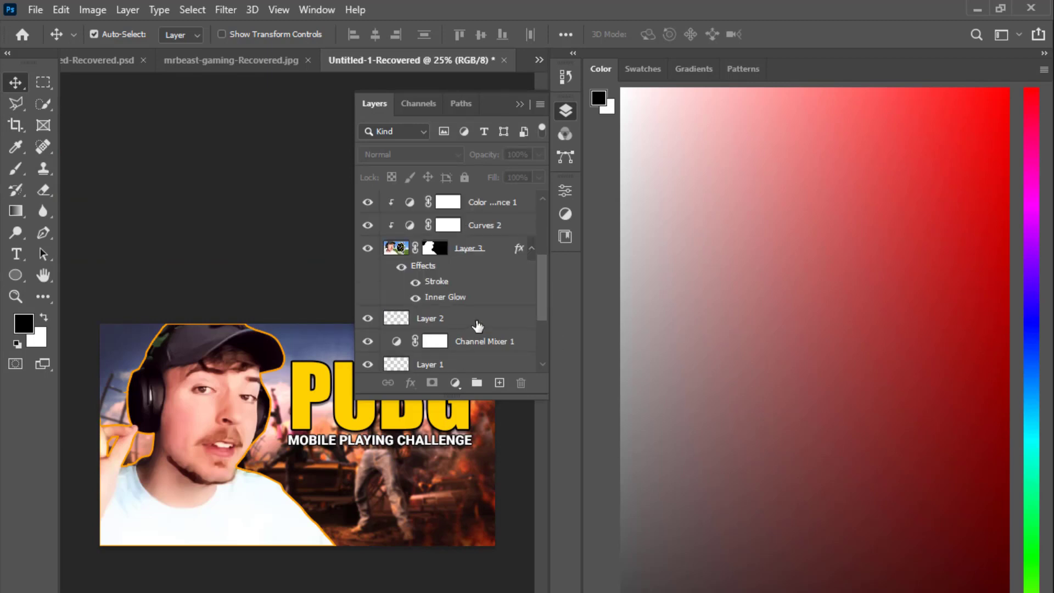
{"action": "left_click", "coordinate": [432, 321]}
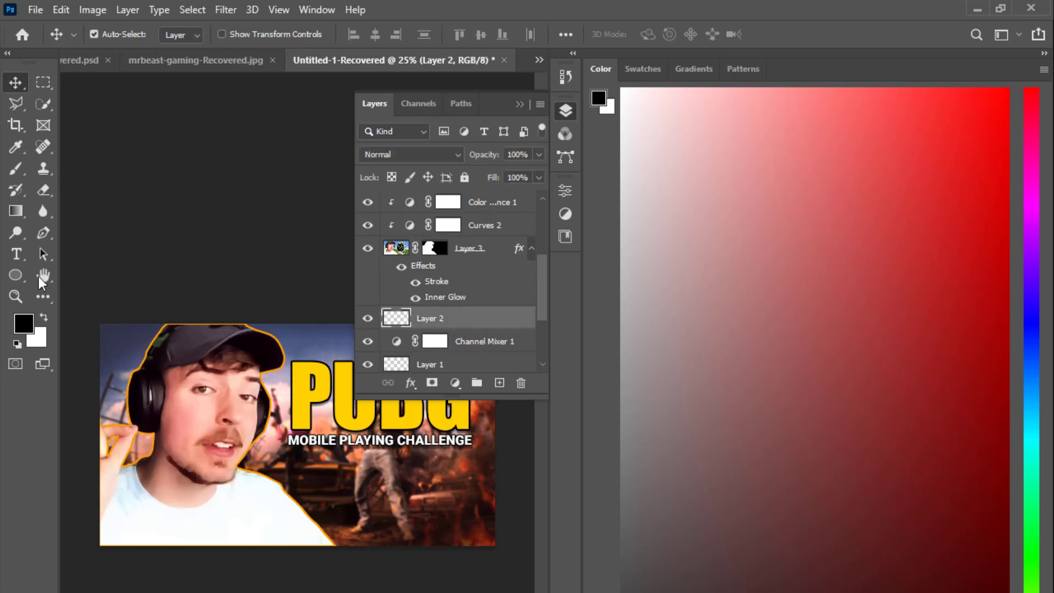
{"action": "left_click", "coordinate": [12, 212]}
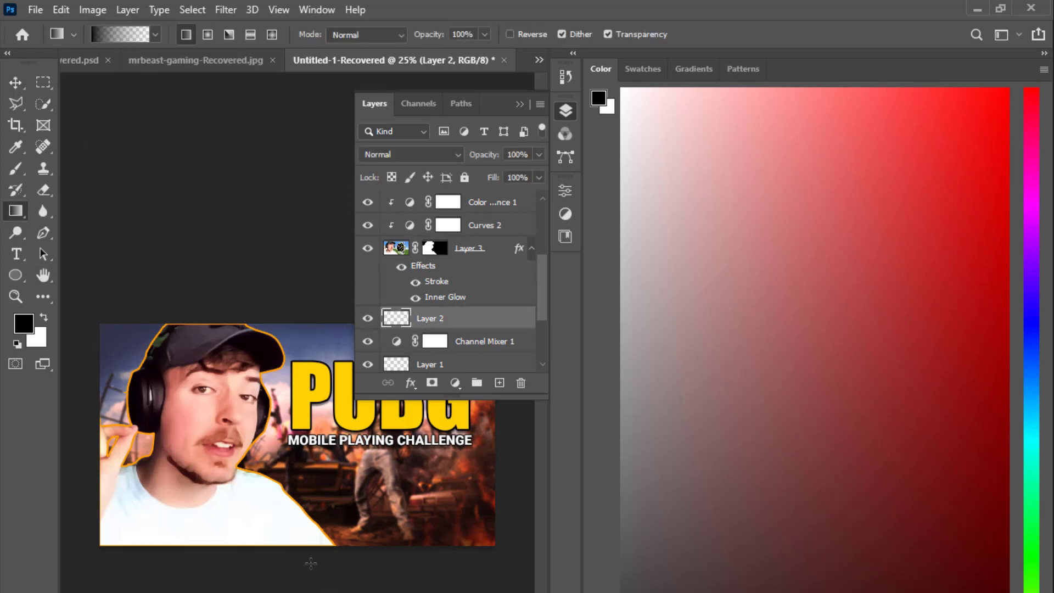
{"action": "left_click_drag", "start_coordinate": [292, 545], "coordinate": [291, 327]}
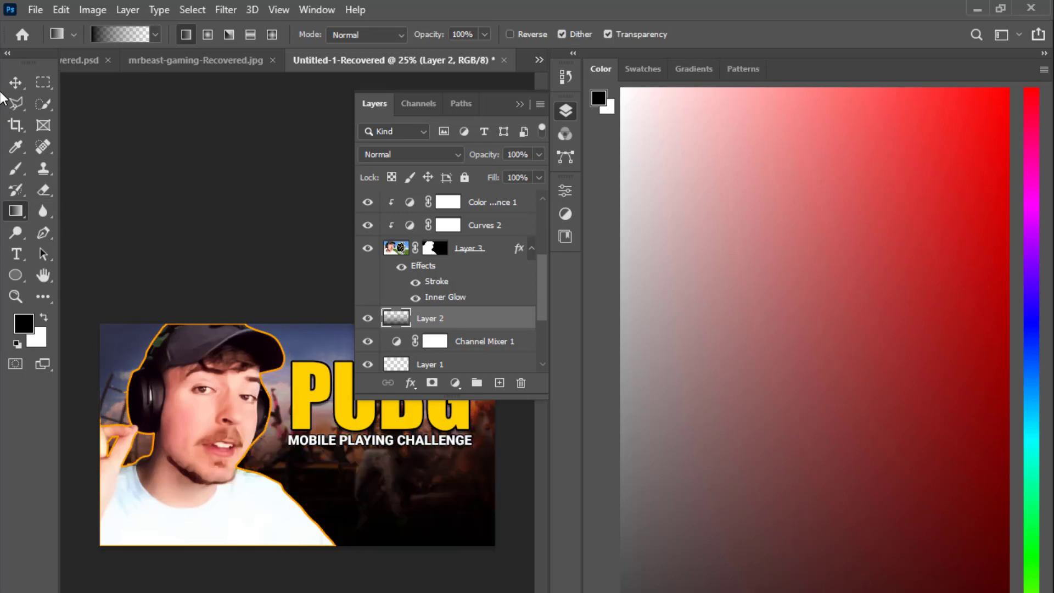
{"action": "left_click", "coordinate": [15, 83]}
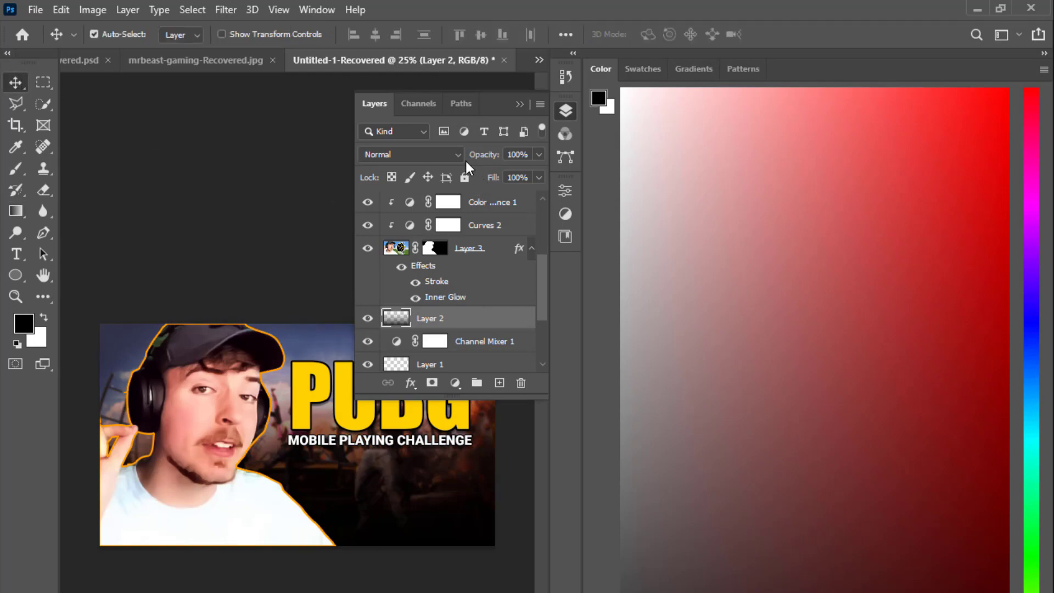